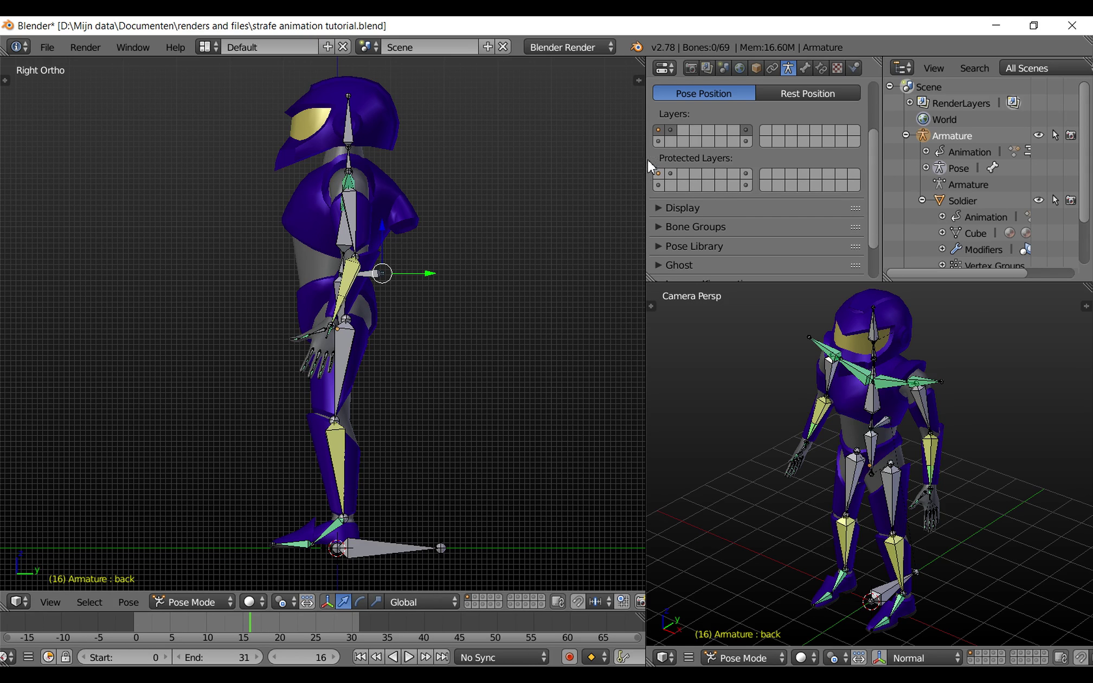
# Show only the two armature layers with the IK control bones and try moving the left arm's IK bone.
pyautogui.click(658, 142)
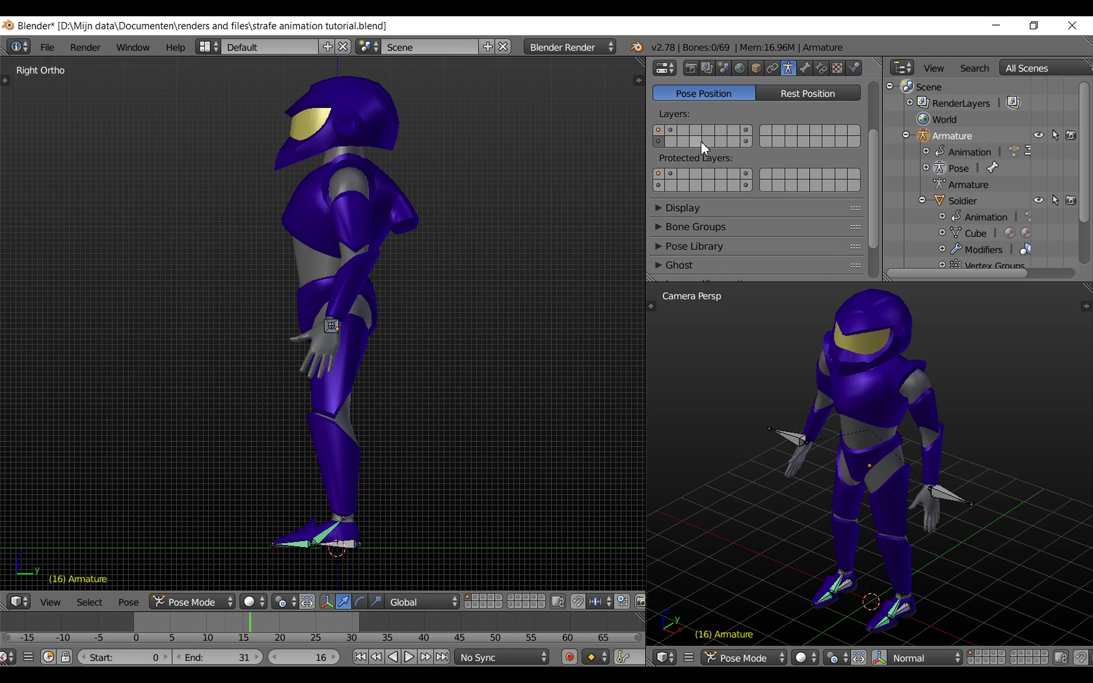
pyautogui.keyDown('shift'); pyautogui.click(745, 142); pyautogui.keyUp('shift')
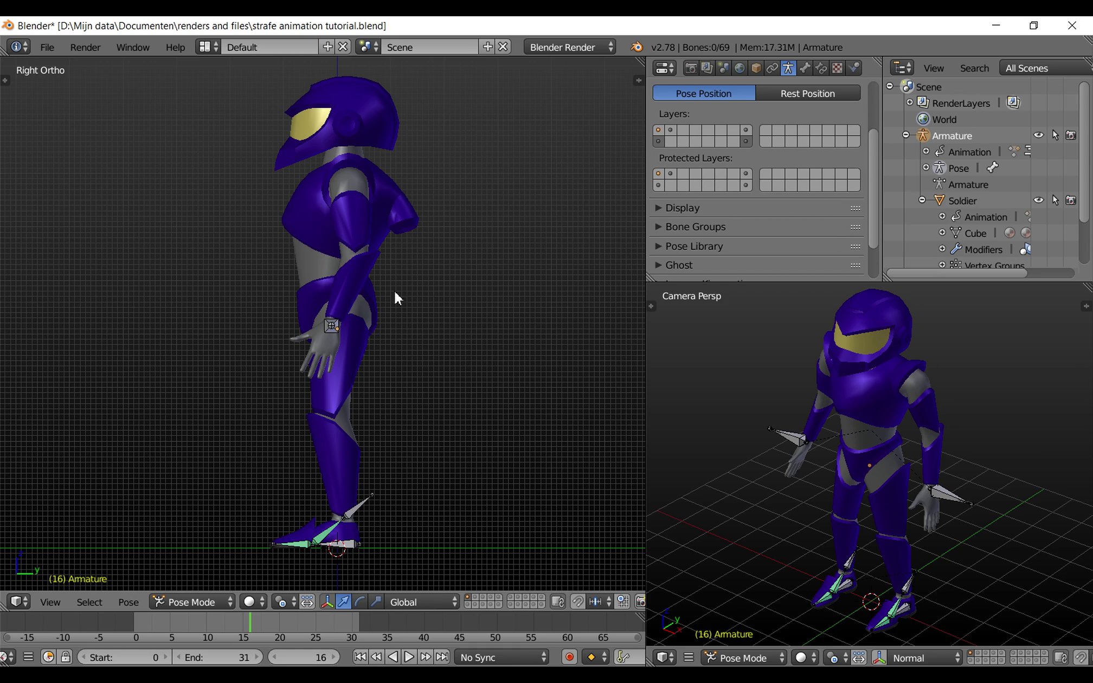
pyautogui.rightClick(334, 329)
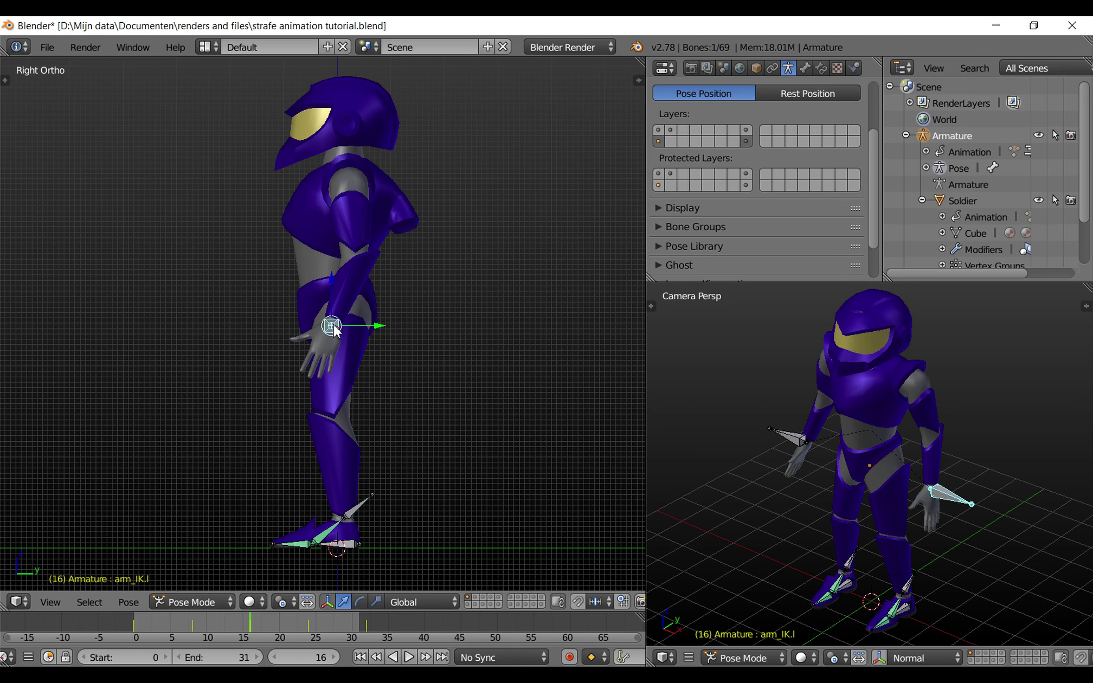
pyautogui.press('g')
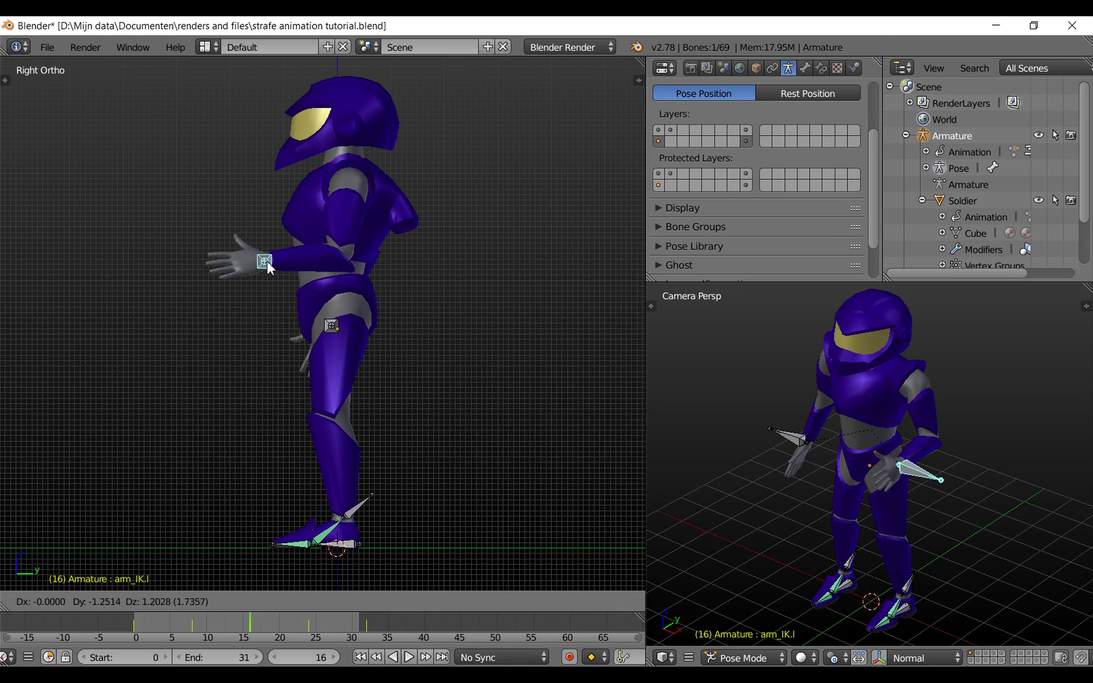
pyautogui.press('Escape')
# Move the left total foot IK bone about 1.7 units forward and 1.3 units up, and try rotating it.
pyautogui.rightClick(356, 547)
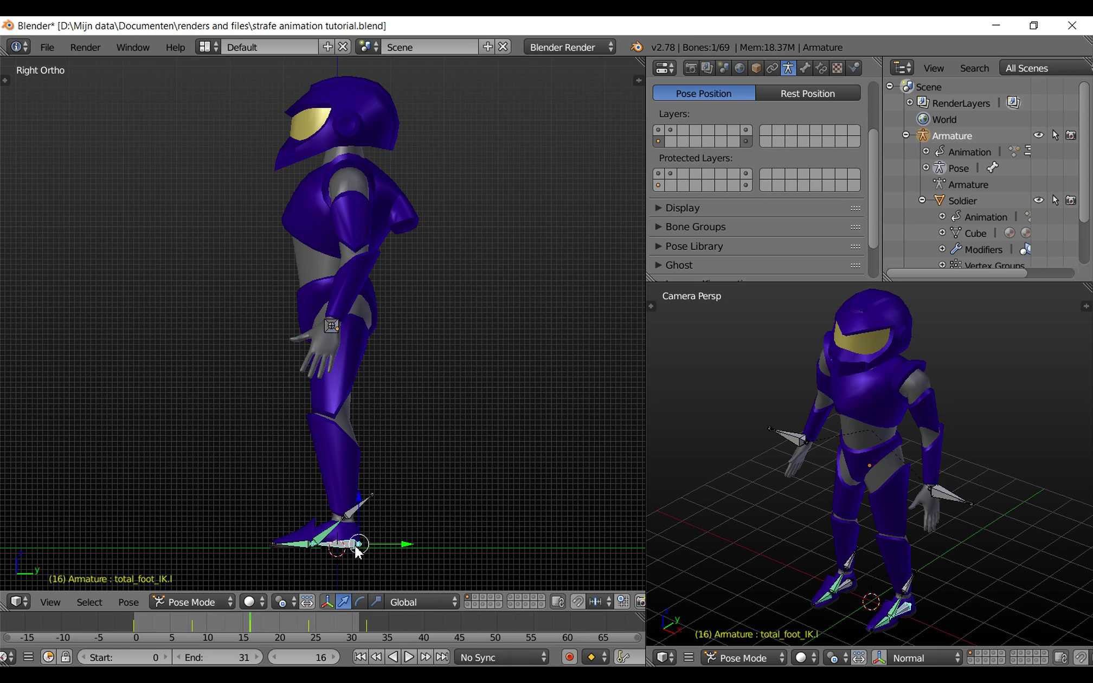
pyautogui.press('g')
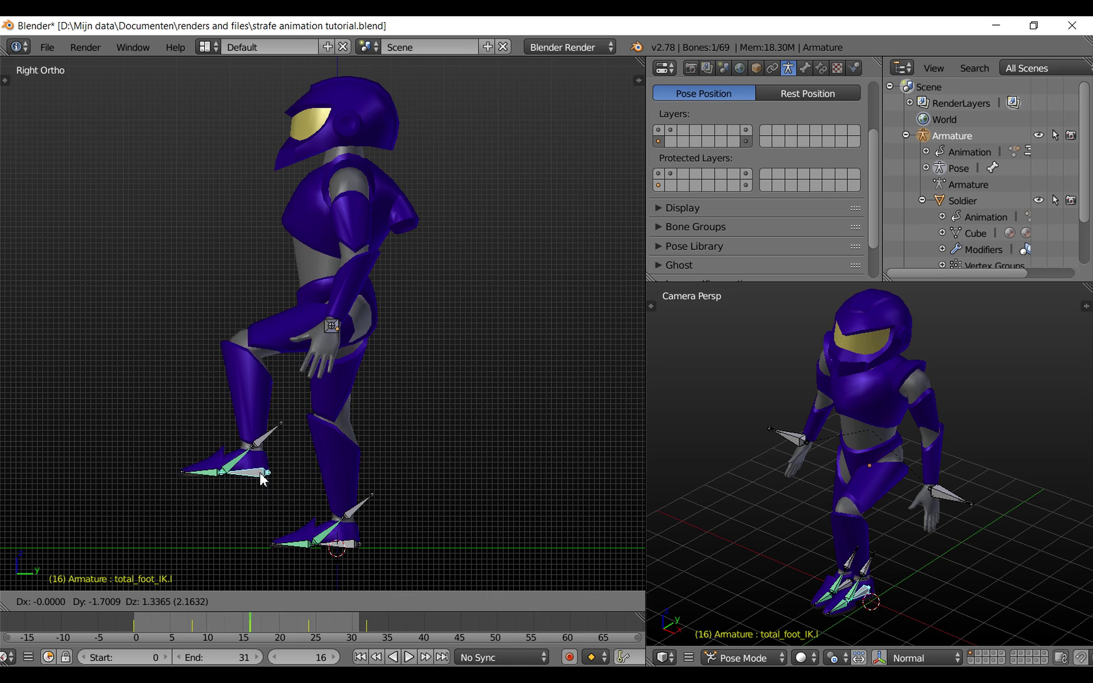
pyautogui.click(266, 476)
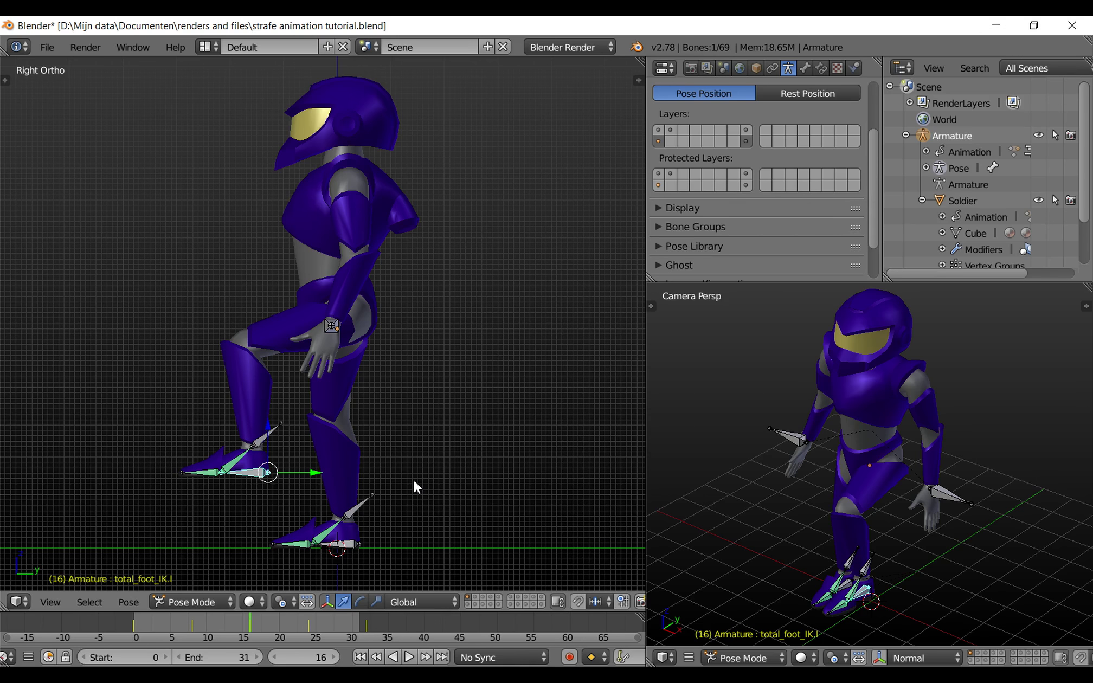
pyautogui.press('r')
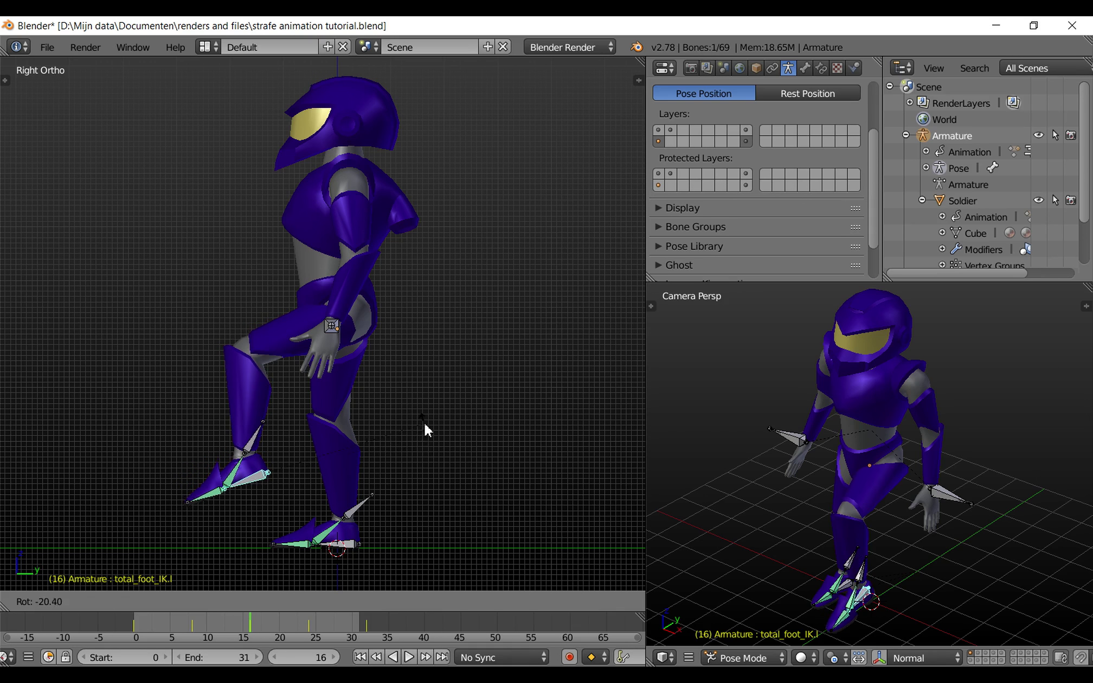
pyautogui.rightClick(438, 455)
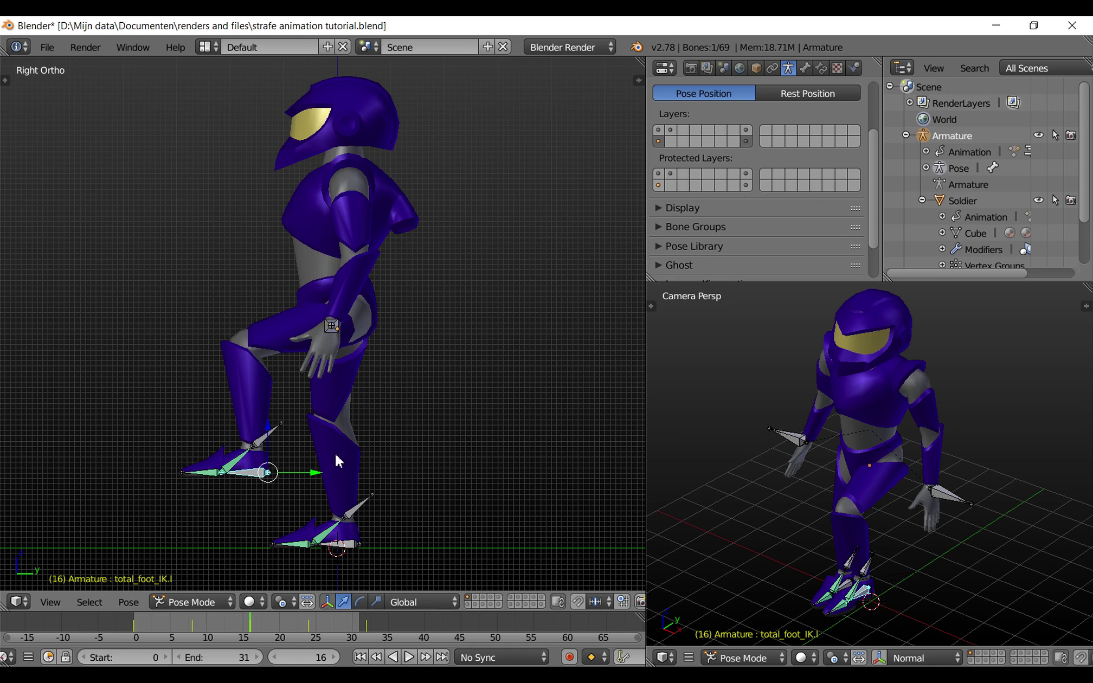
# Try rotating the foot IK bone and then the toes IK bone of the raised left foot.
pyautogui.rightClick(237, 465)
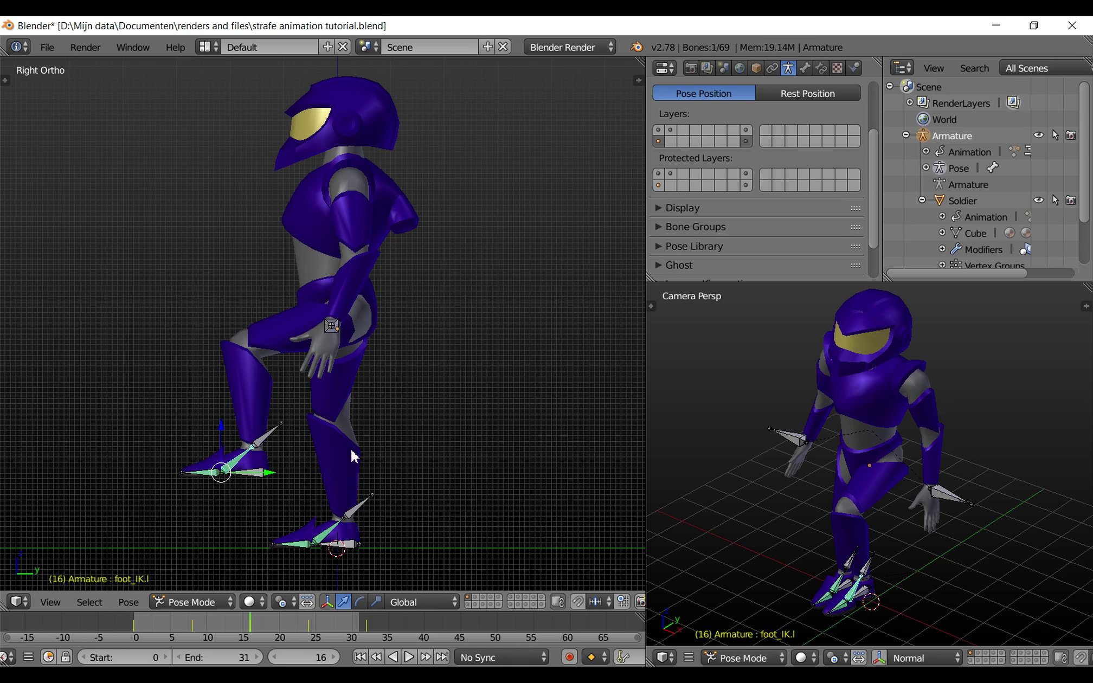
pyautogui.press('r')
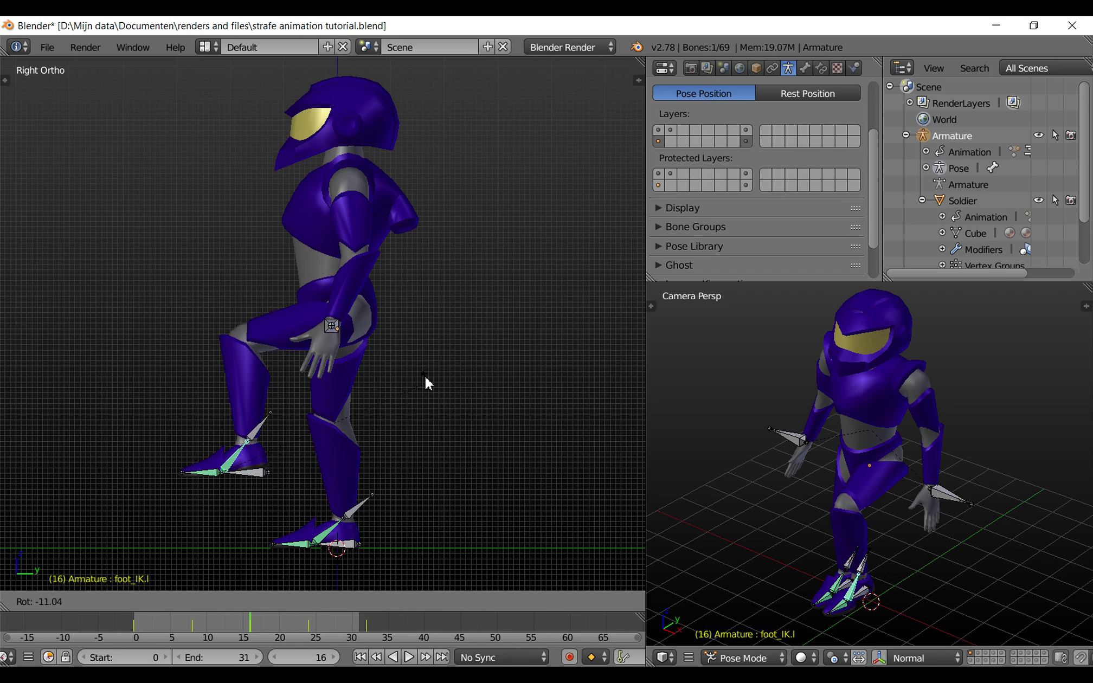
pyautogui.click(433, 373)
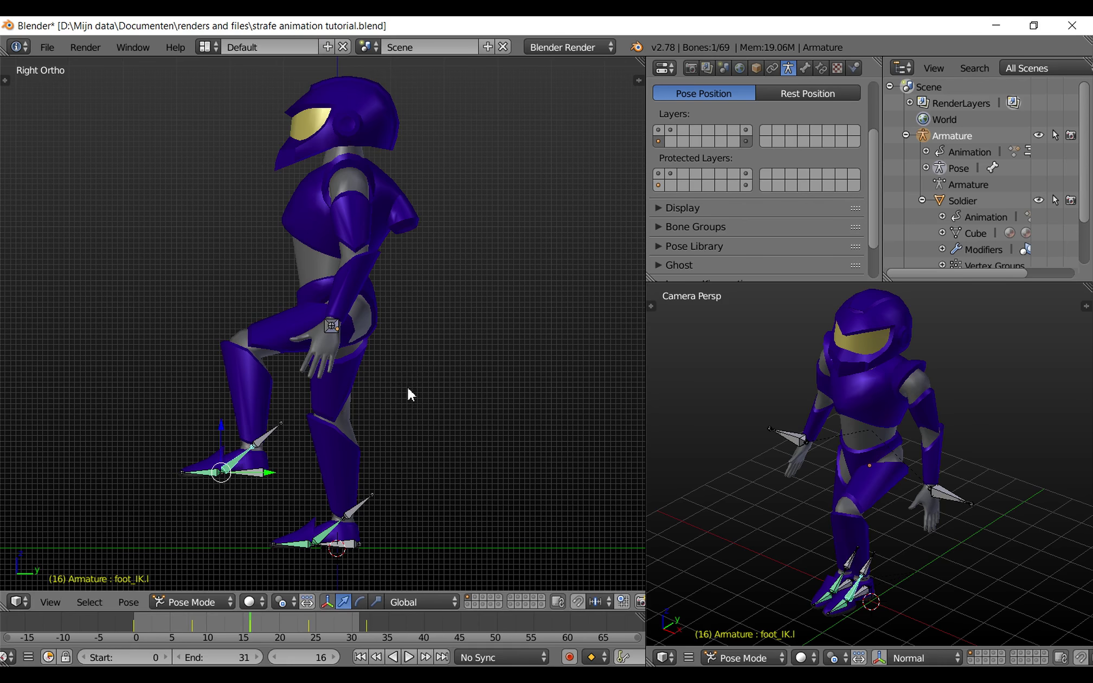
pyautogui.rightClick(198, 473)
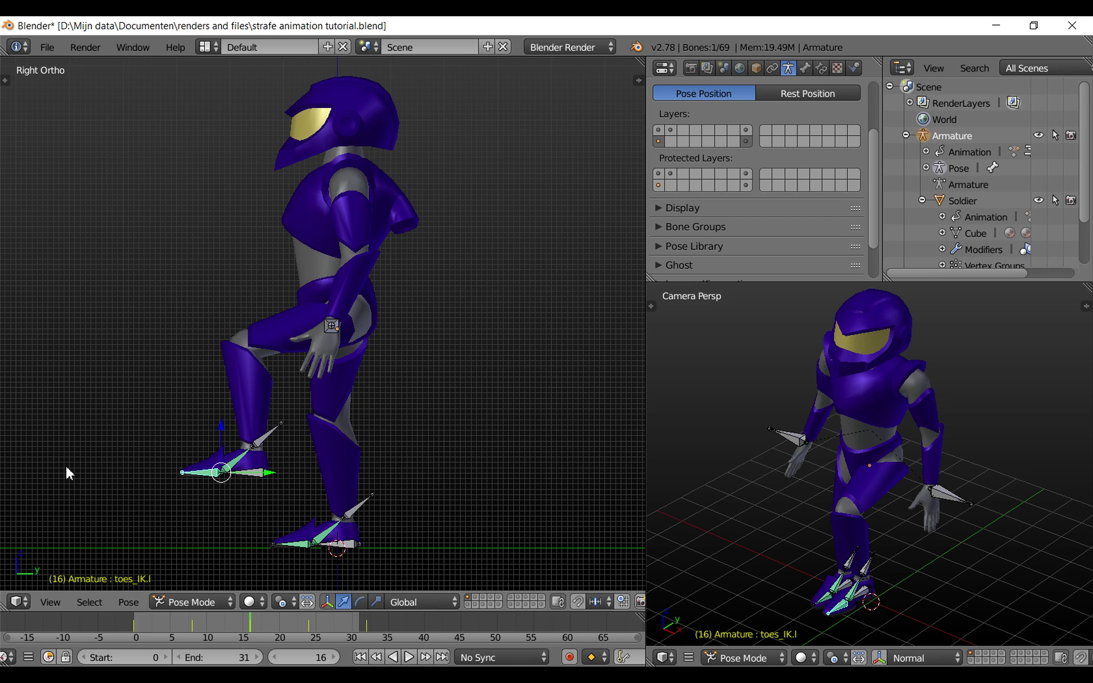
pyautogui.press('r')
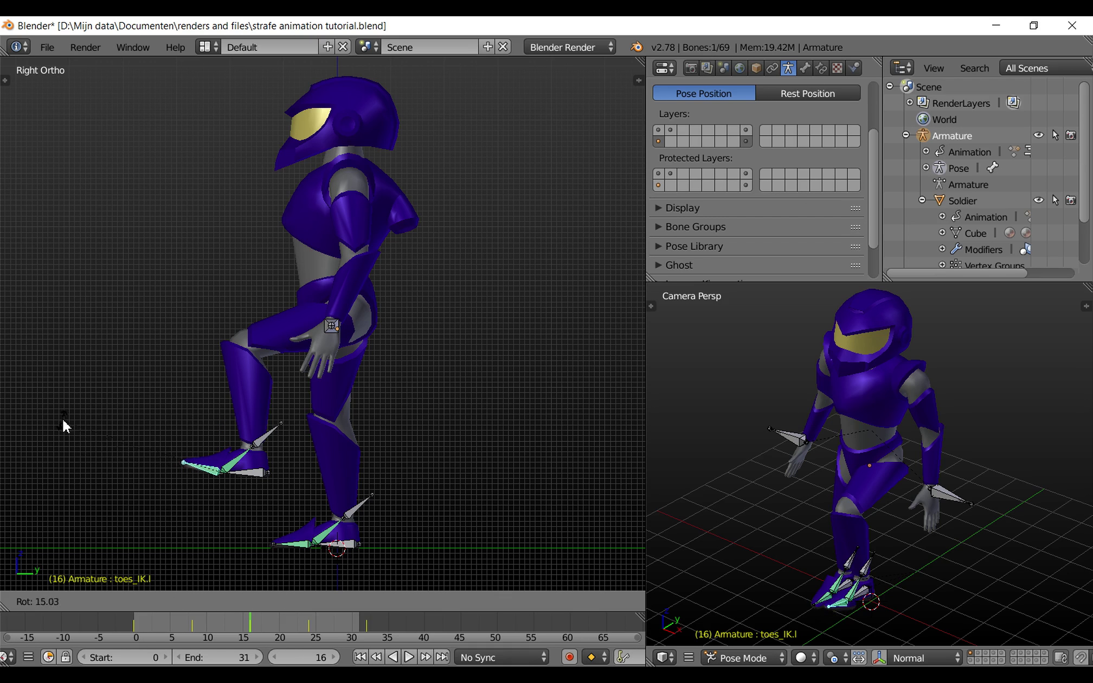
pyautogui.click(51, 461)
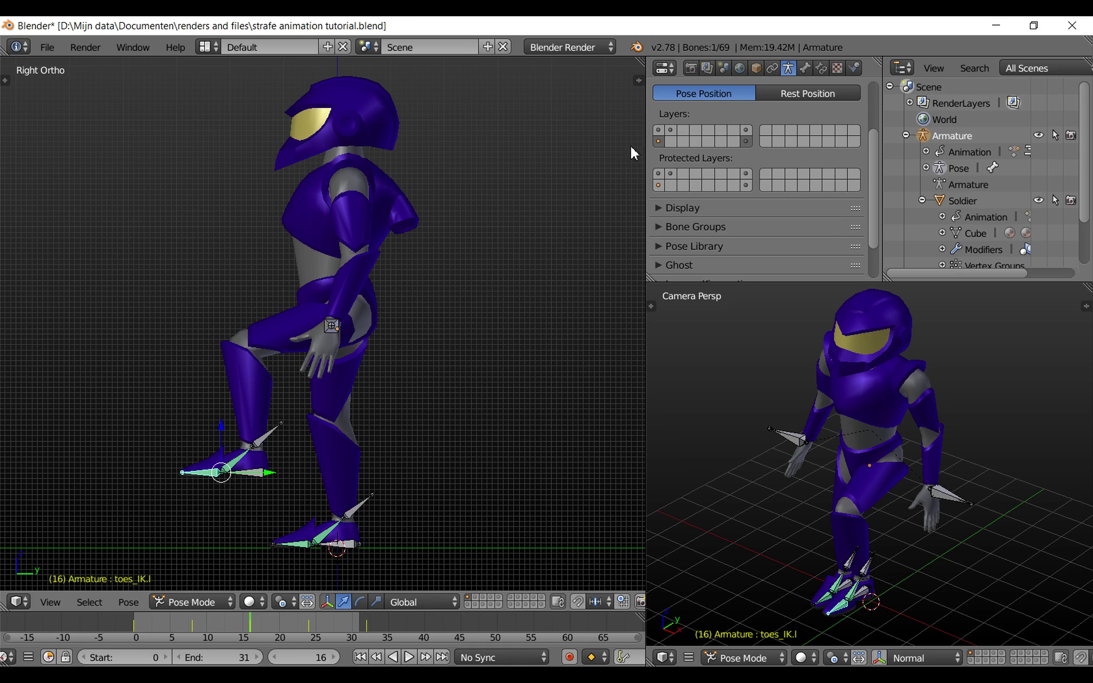
# Show the main body bone layer together with the IK bone layer of the armature.
pyautogui.click(658, 130)
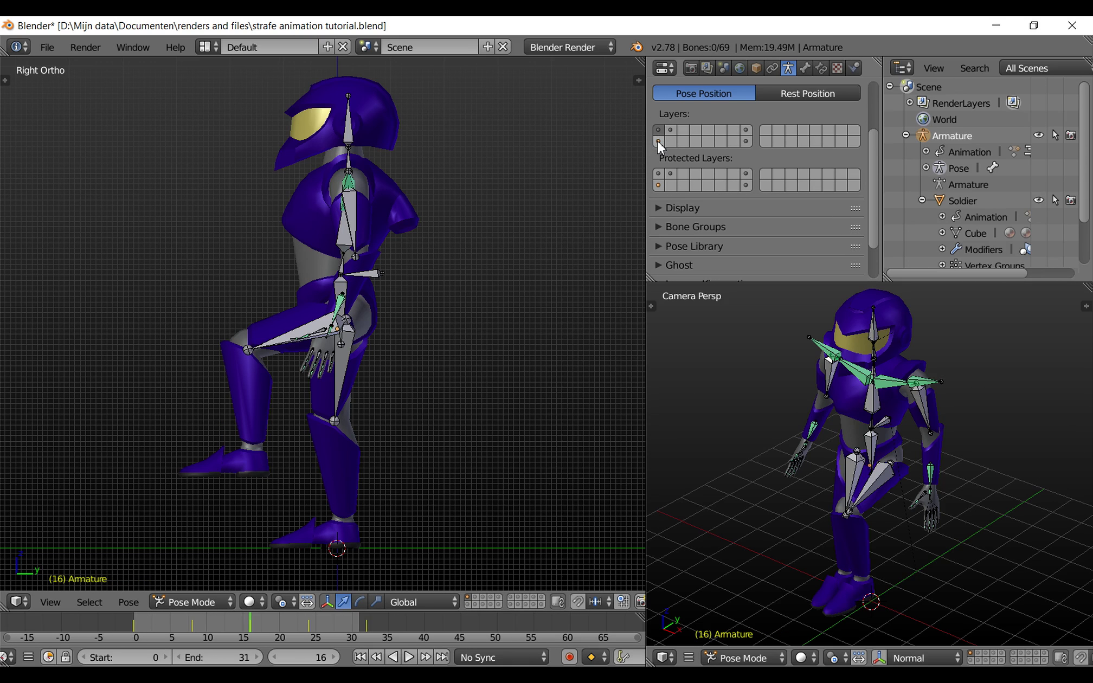
pyautogui.keyDown('shift'); pyautogui.click(657, 140); pyautogui.keyUp('shift')
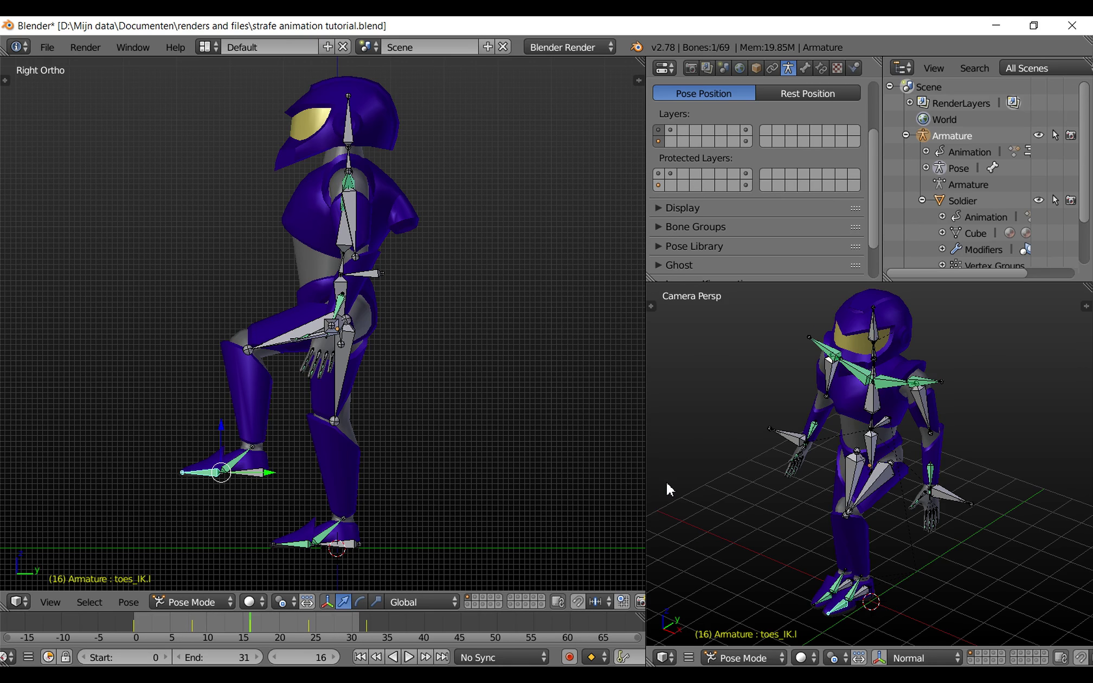
# Switch the camera view area to the Dope Sheet in Action Editor mode.
pyautogui.click(664, 657)
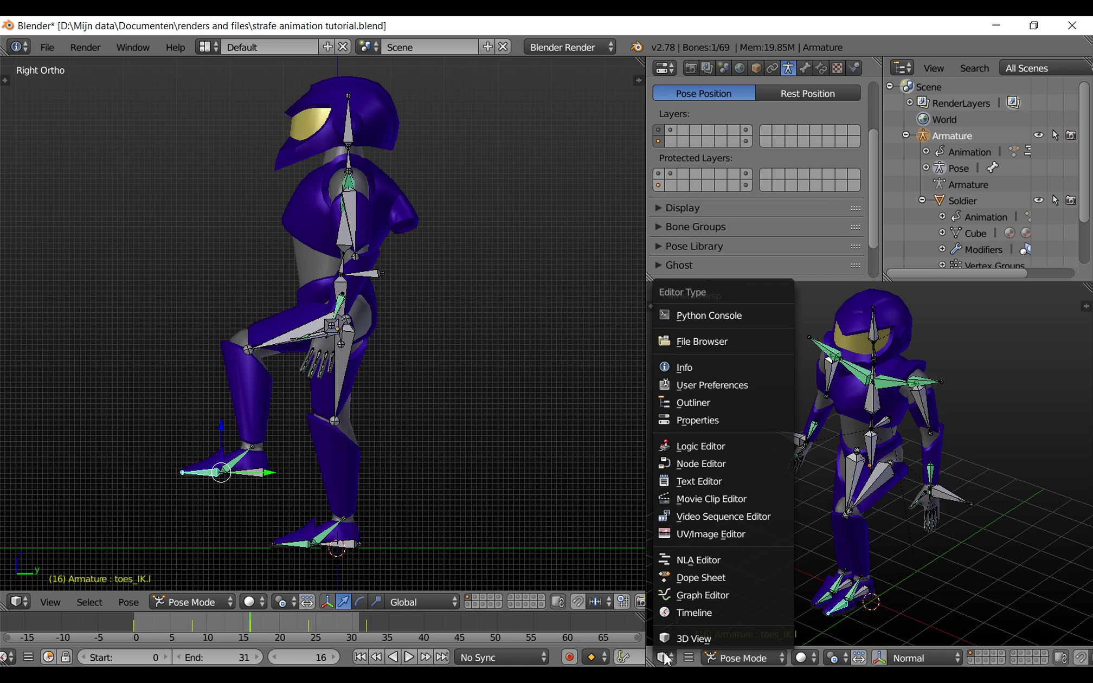
pyautogui.click(686, 578)
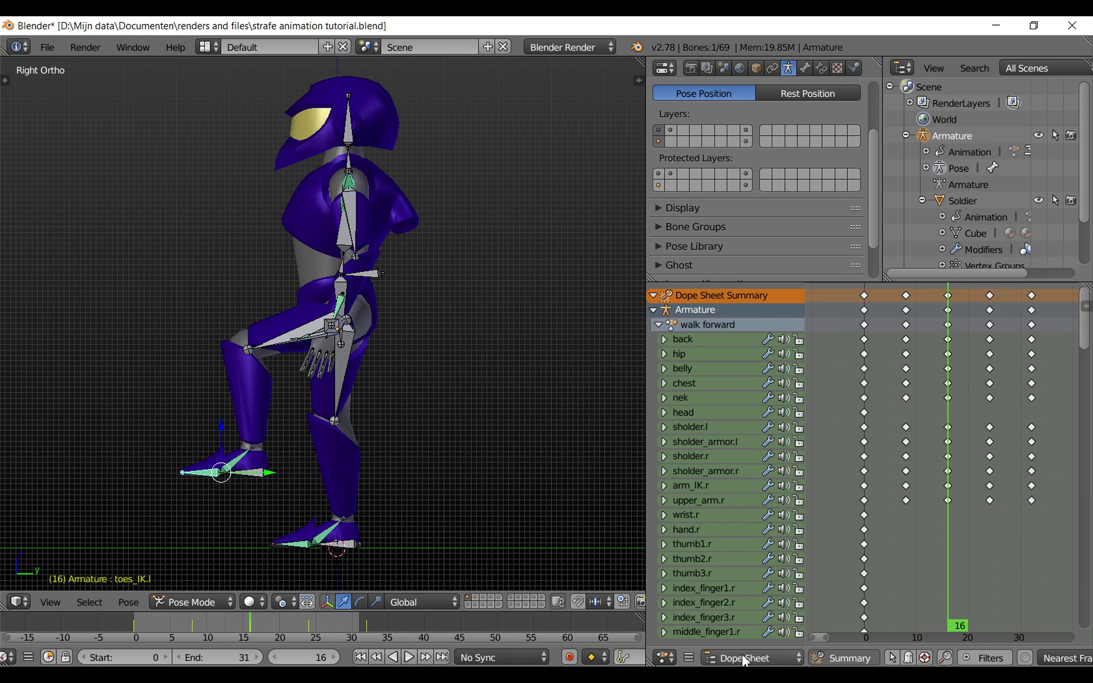
pyautogui.click(744, 658)
pyautogui.click(742, 619)
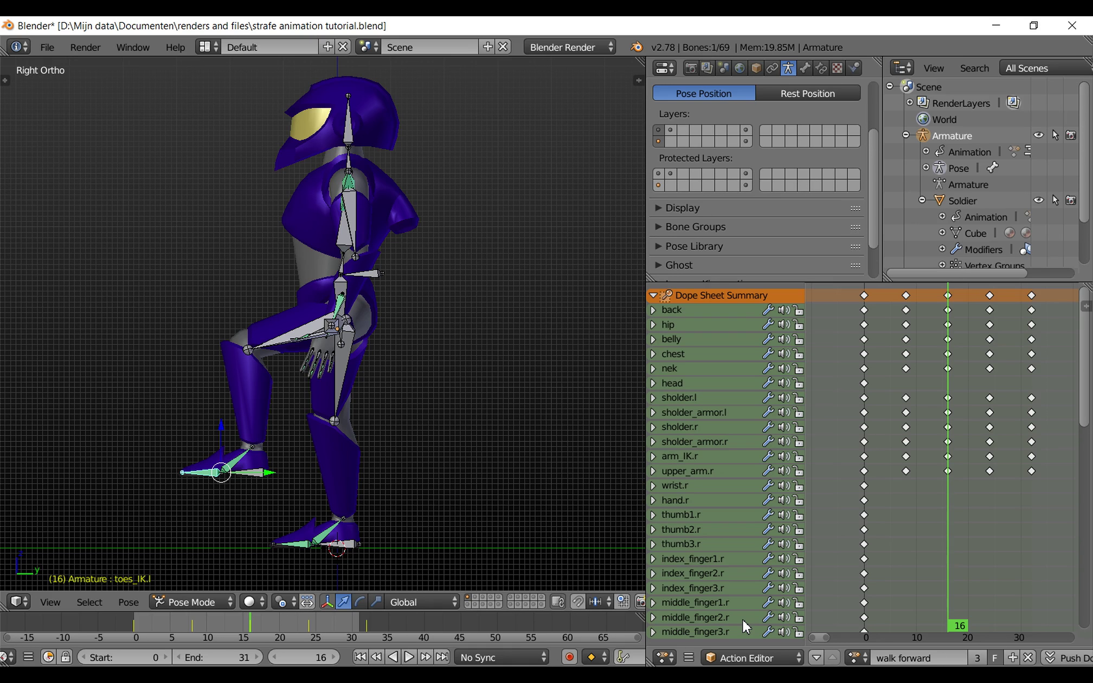
# Play the walk forward animation and examine it in perspective from the front of the soldier.
pyautogui.click(409, 657)
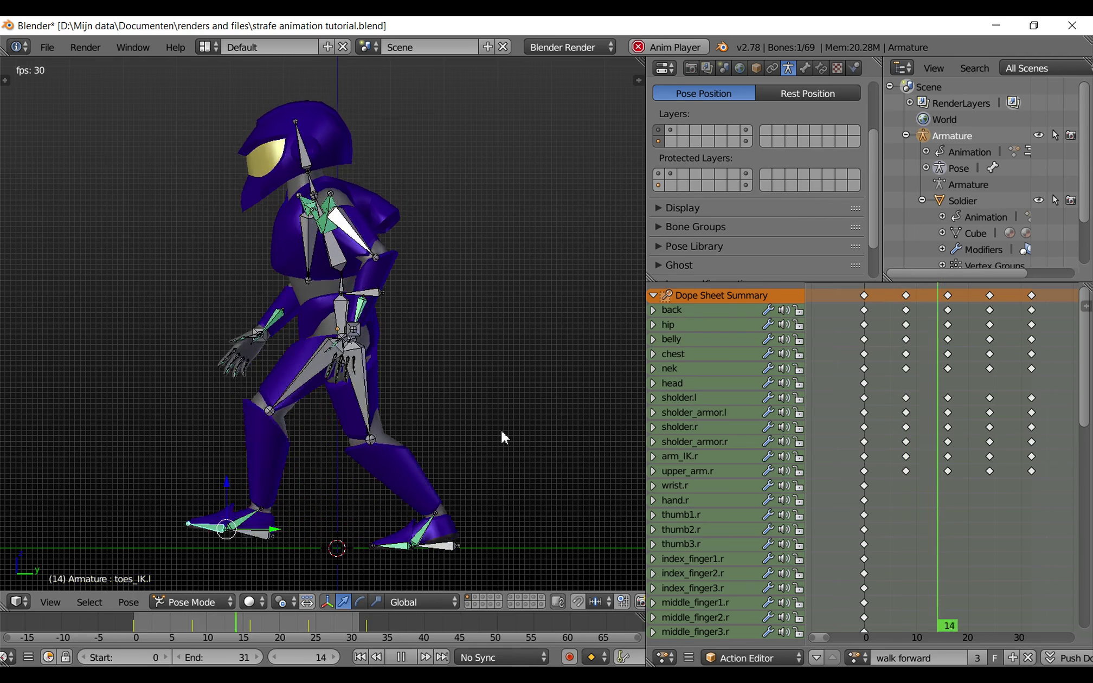
pyautogui.press('KP_5')
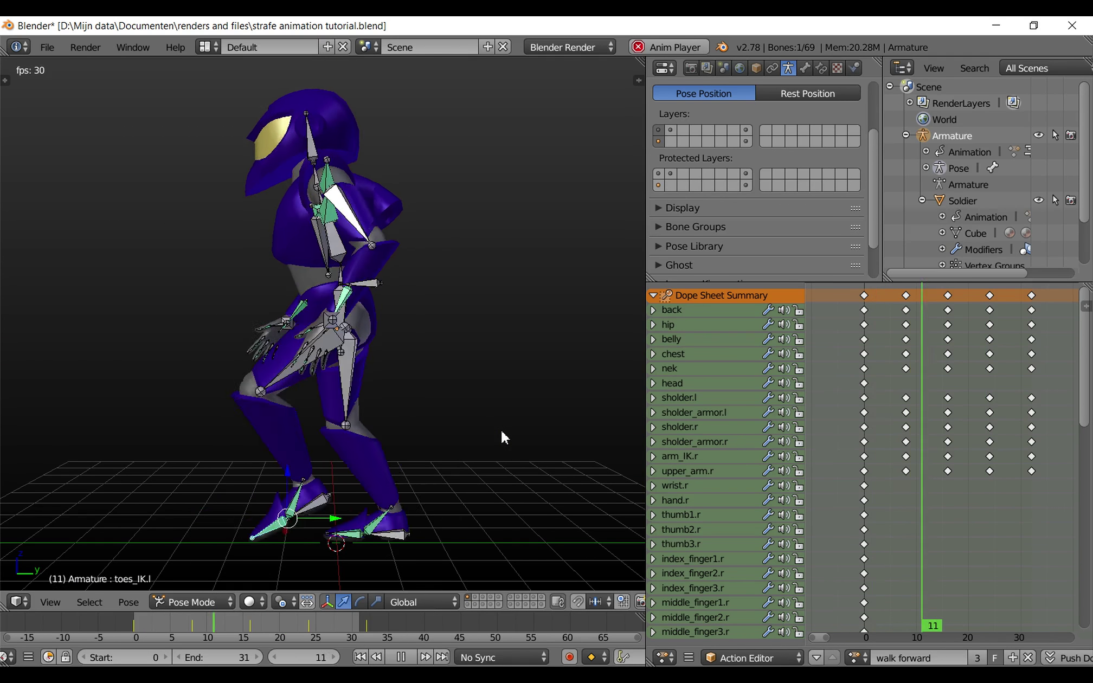
pyautogui.press('KP_4')
pyautogui.press('KP_4')
pyautogui.press('KP_4')
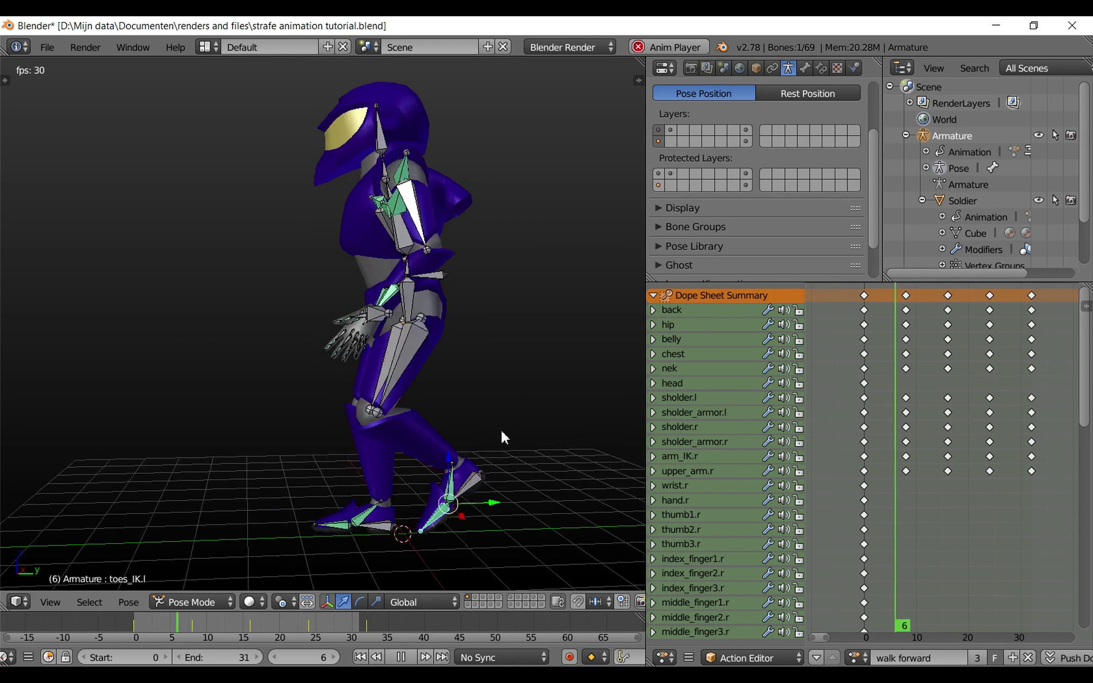
pyautogui.press('KP_4')
pyautogui.press('KP_4')
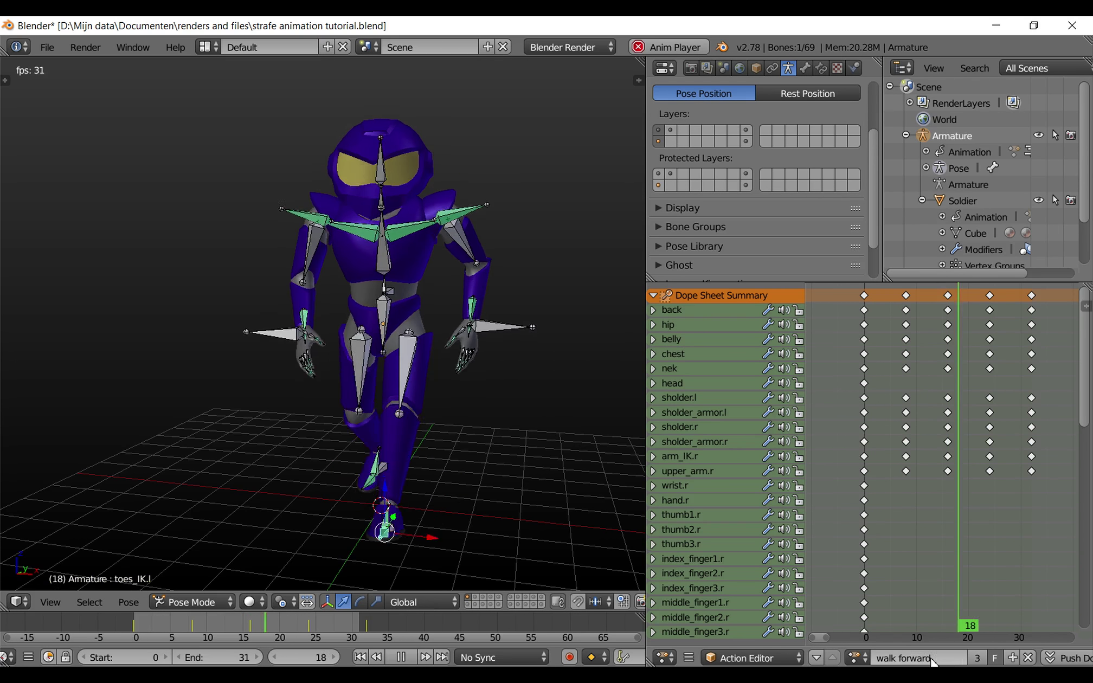
# Duplicate the walk forward action and name the copy strafe.
pyautogui.click(1011, 657)
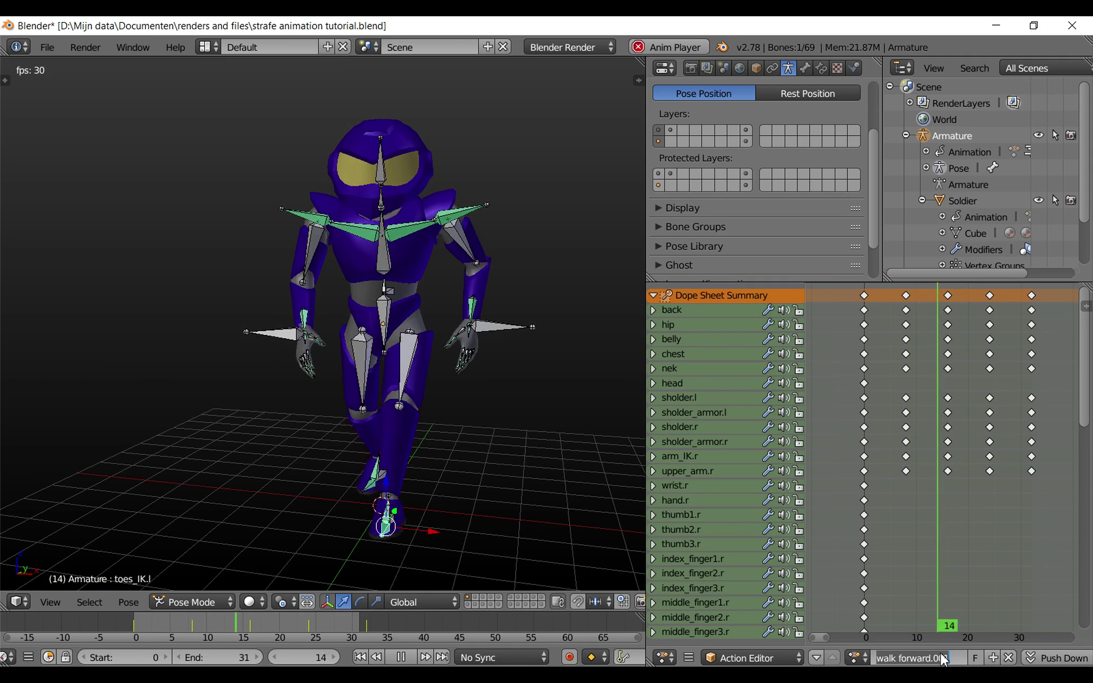
pyautogui.click(941, 654)
pyautogui.write('strafe')
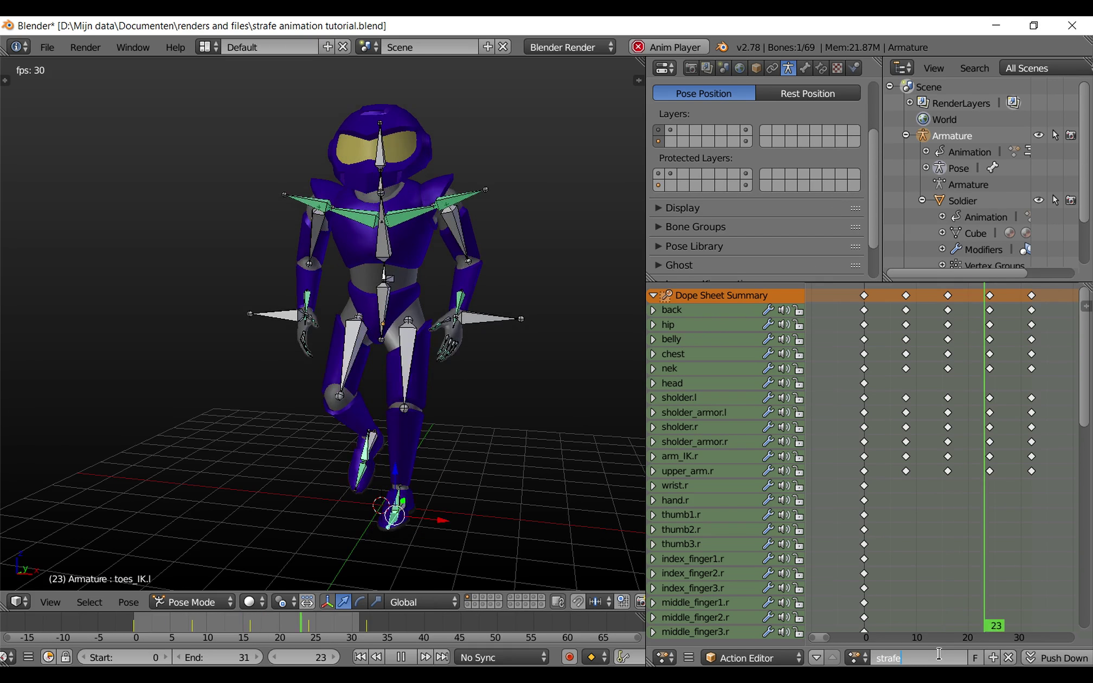
pyautogui.press('Return')
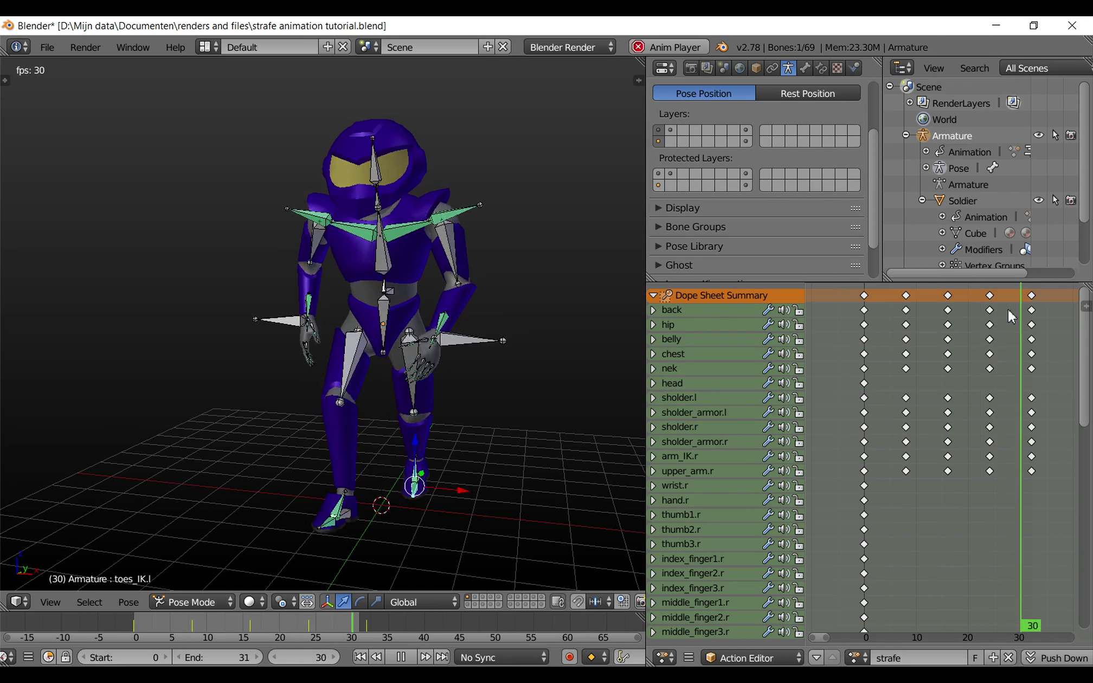
# Delete all keyframes in the last column of the strafe action, at frame 32.
pyautogui.rightClick(1032, 296)
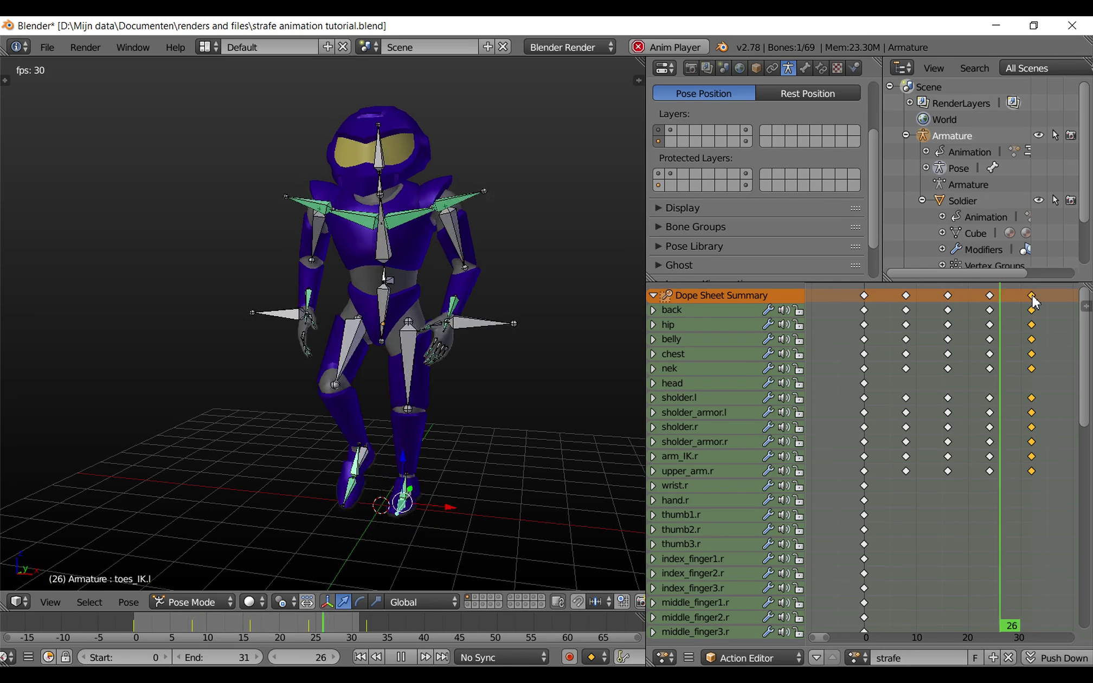
pyautogui.press('x')
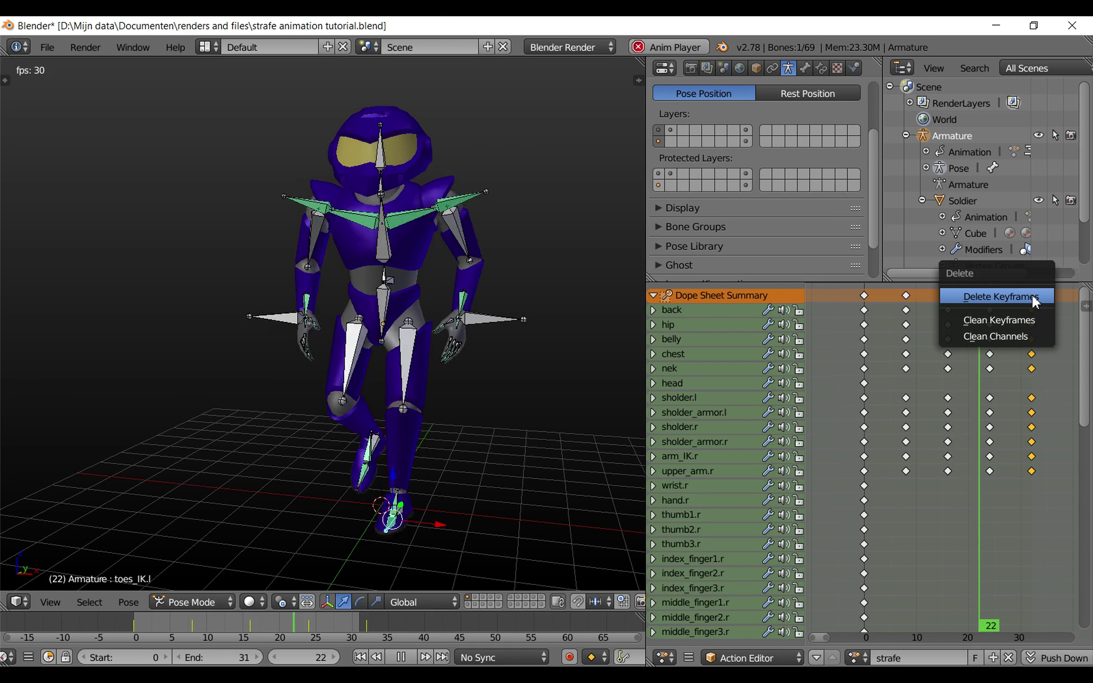
pyautogui.click(1032, 297)
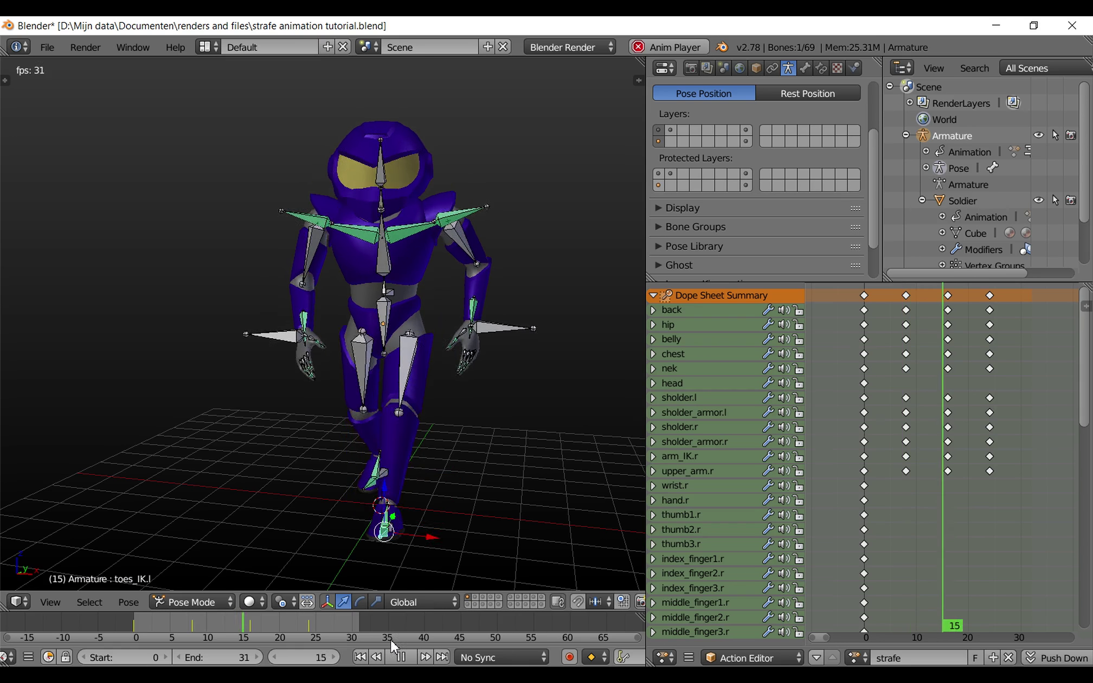
# At frame 0, select the belly bone and both arm IK bones, and set the pivot point to 3D Cursor.
pyautogui.click(360, 657)
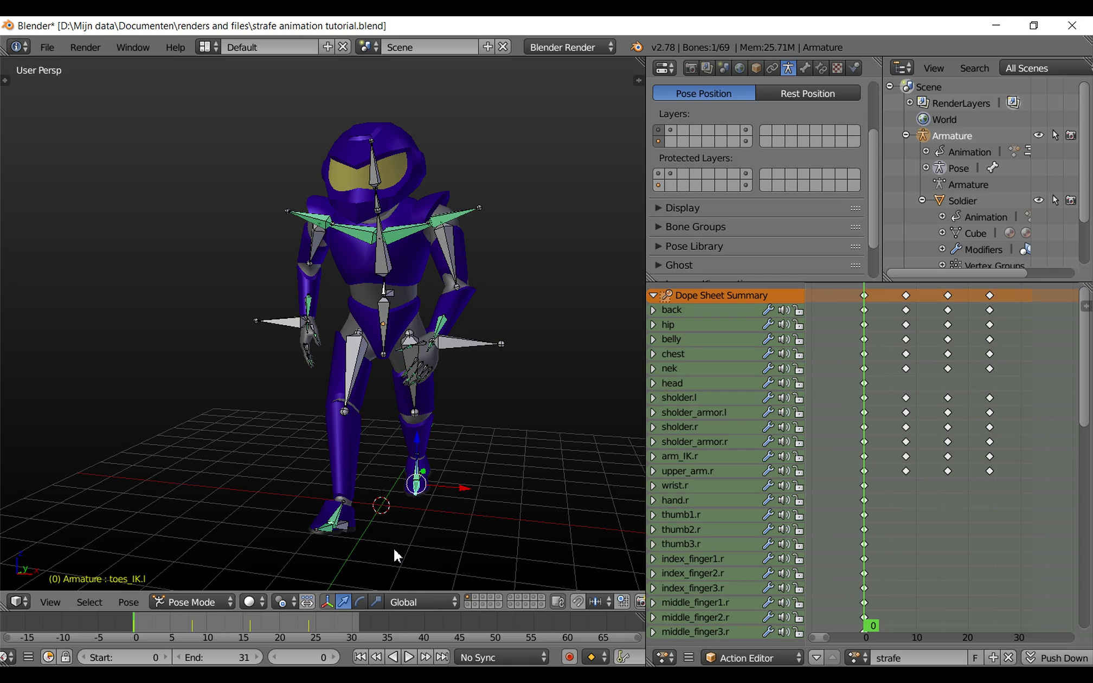
pyautogui.rightClick(384, 295)
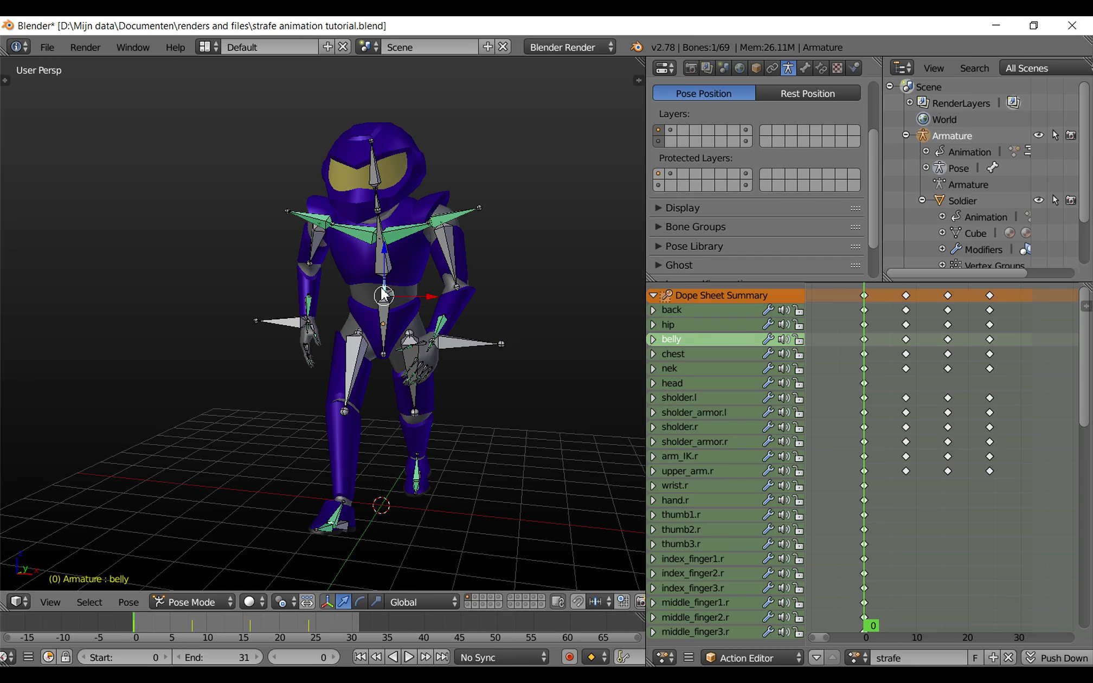
pyautogui.rightClick(278, 318)
pyautogui.keyDown('shift'); pyautogui.rightClick(466, 343); pyautogui.keyUp('shift')
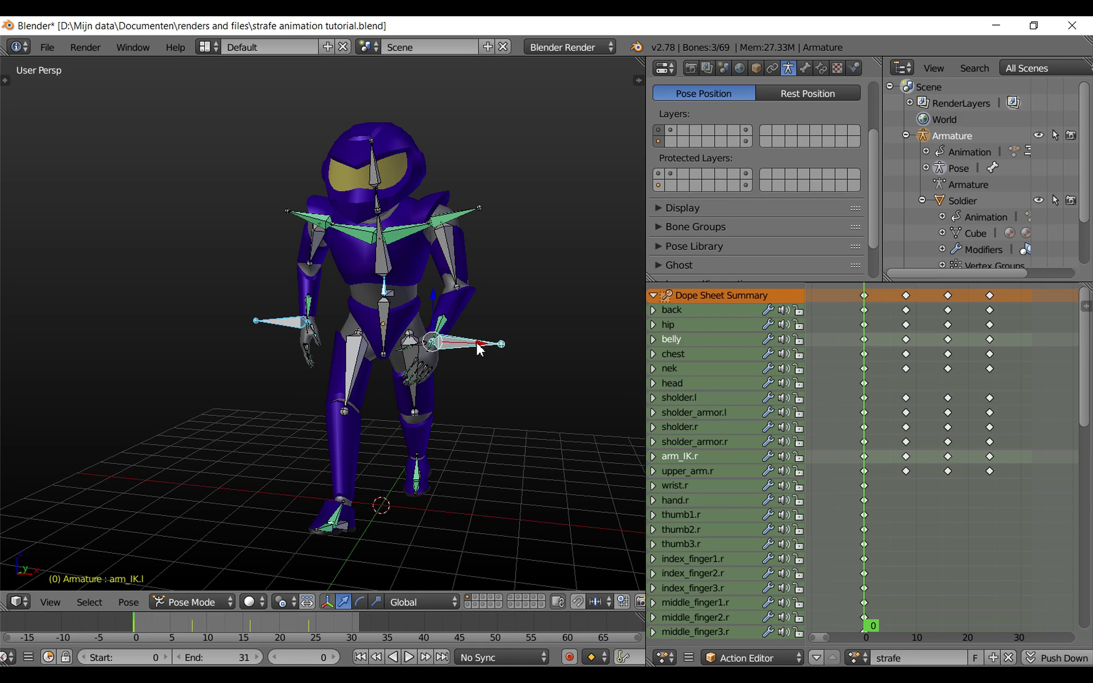
pyautogui.click(278, 600)
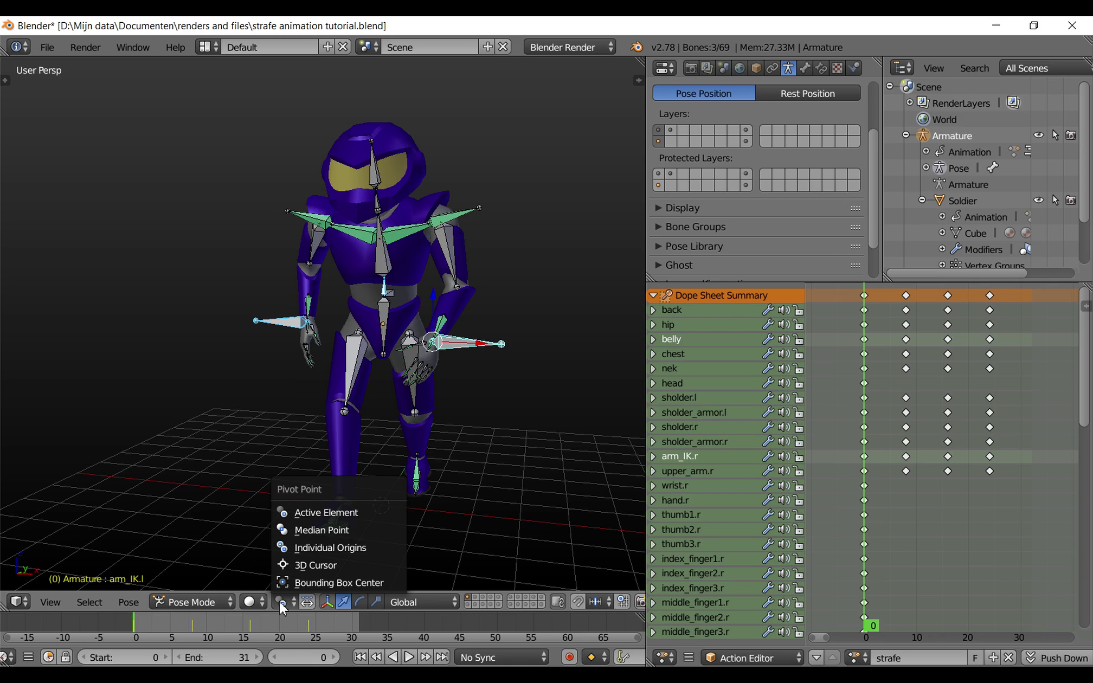
pyautogui.click(315, 567)
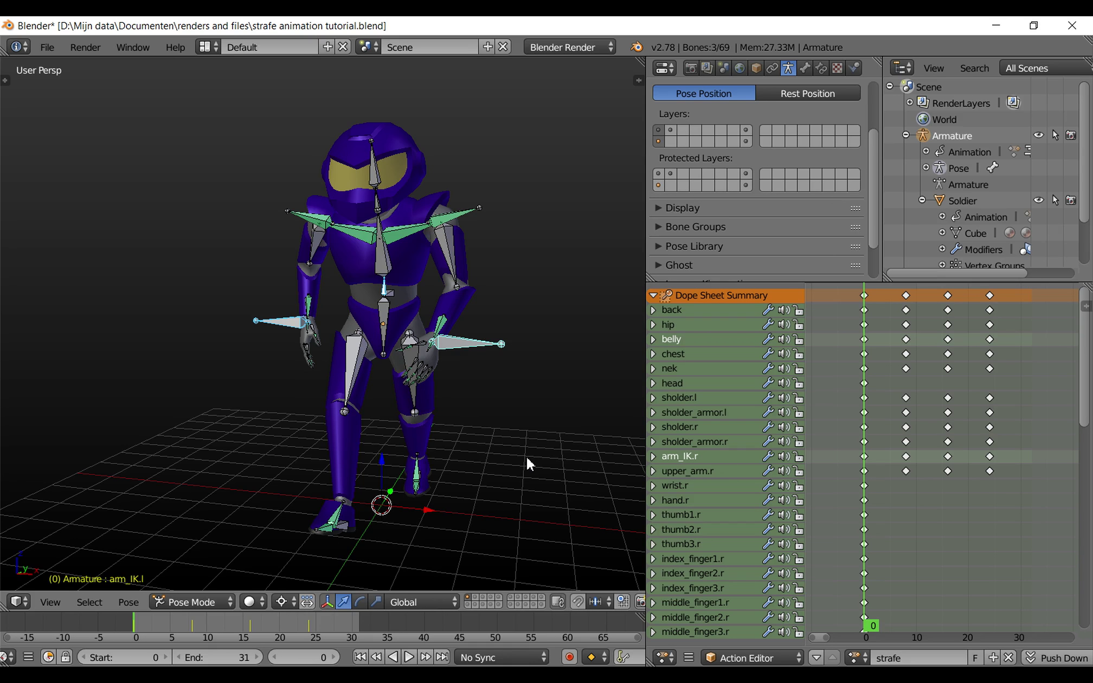
# Rotate the belly and both arm IK bones about global Z toward the soldier's left at frame 0 and insert a Rotation keyframe.
pyautogui.press('r')
pyautogui.press('z')
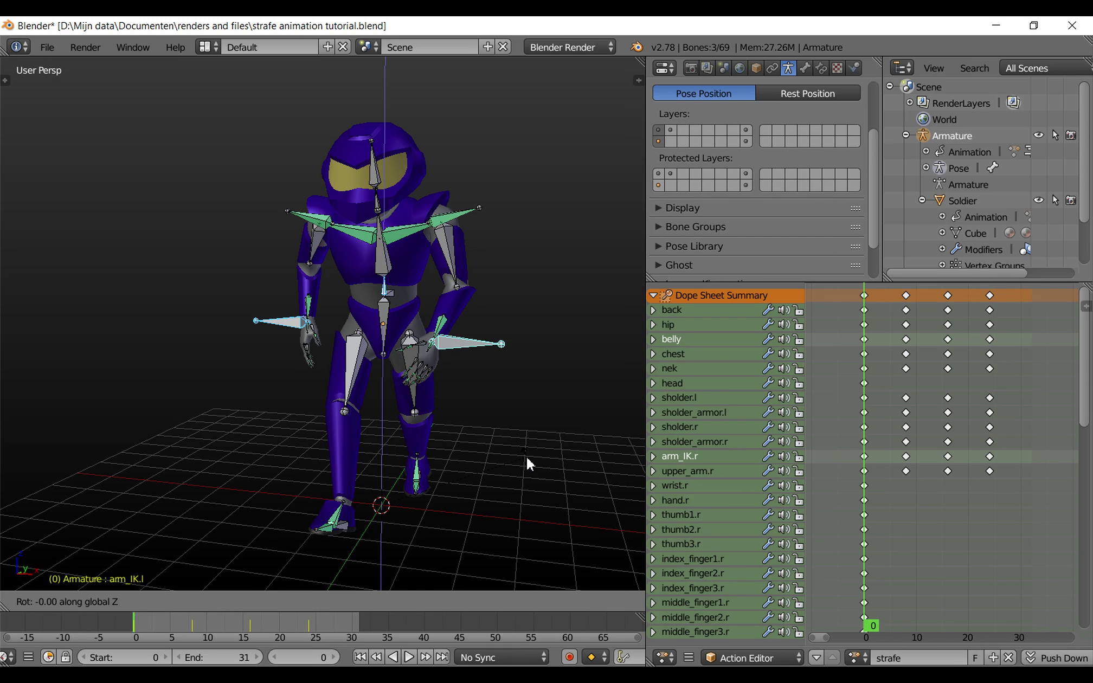
pyautogui.write('-10')
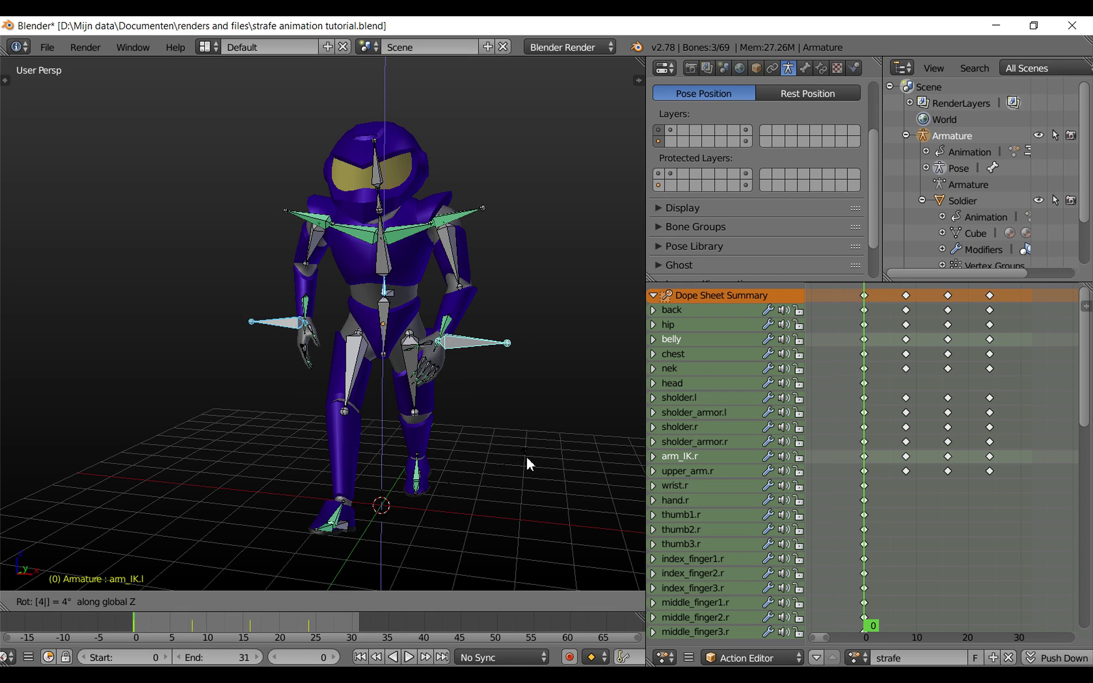
pyautogui.press('Return')
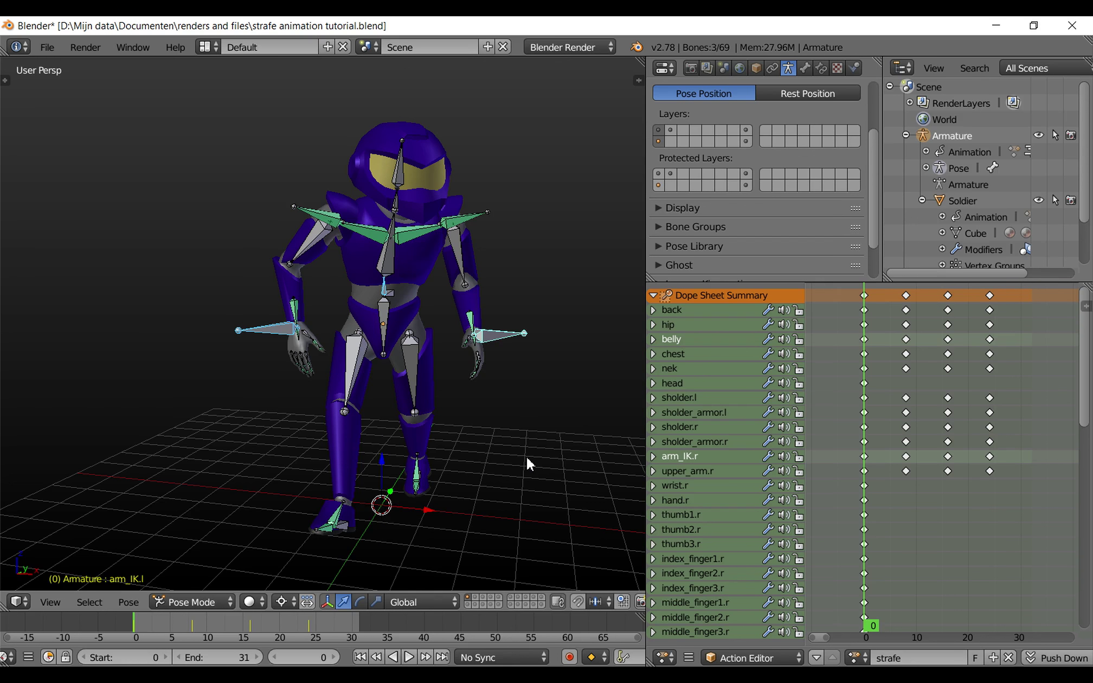
pyautogui.press('i')
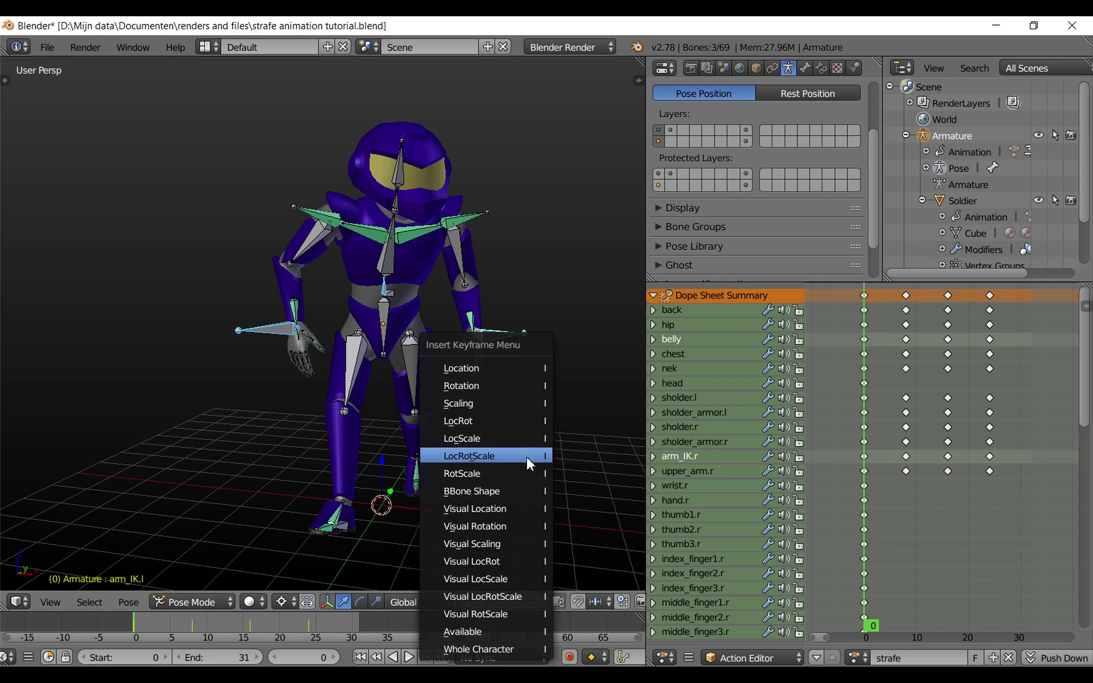
pyautogui.click(496, 387)
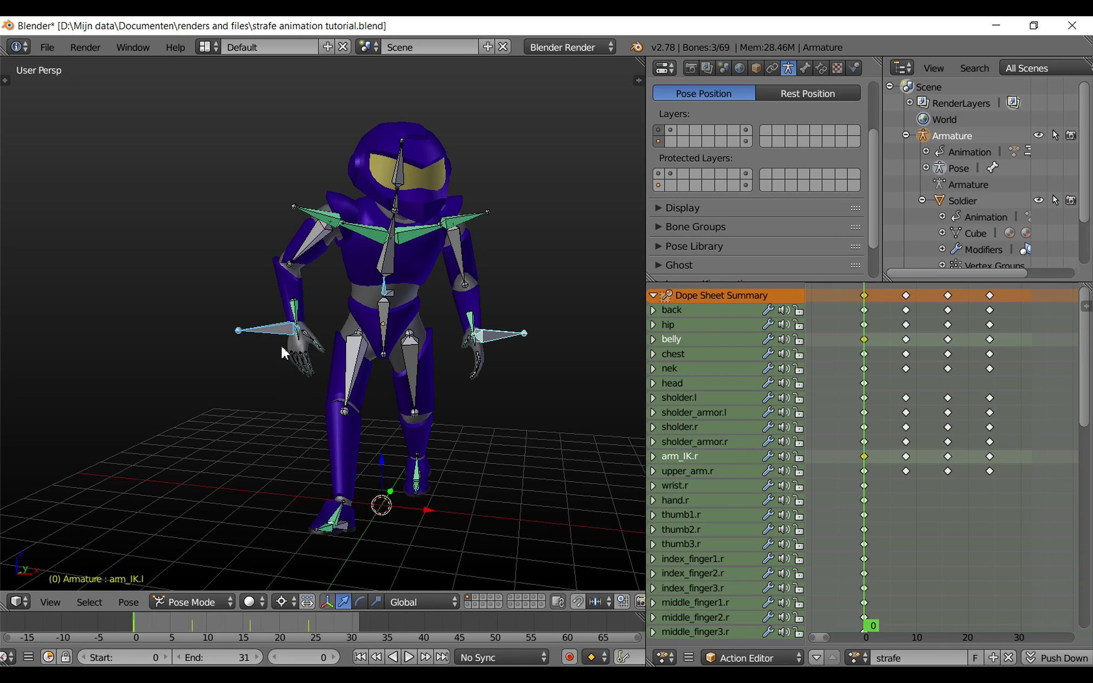
# Select only the two arm IK bones and insert a LocRot keyframe for them at frame 0.
pyautogui.rightClick(254, 325)
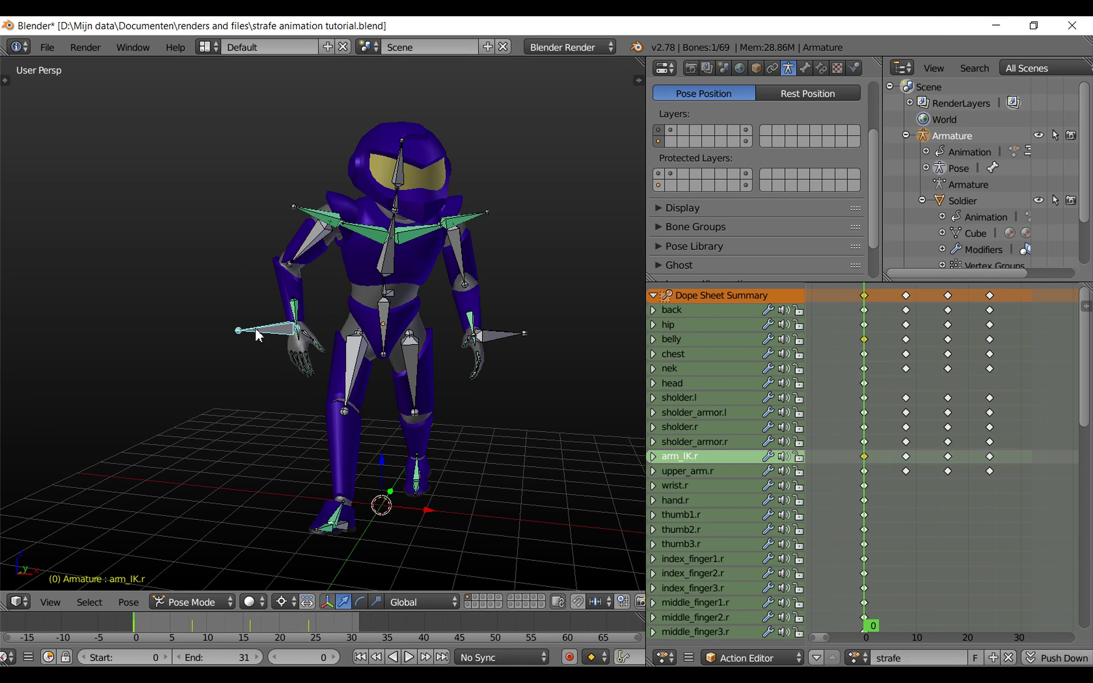
pyautogui.keyDown('shift'); pyautogui.rightClick(497, 337); pyautogui.keyUp('shift')
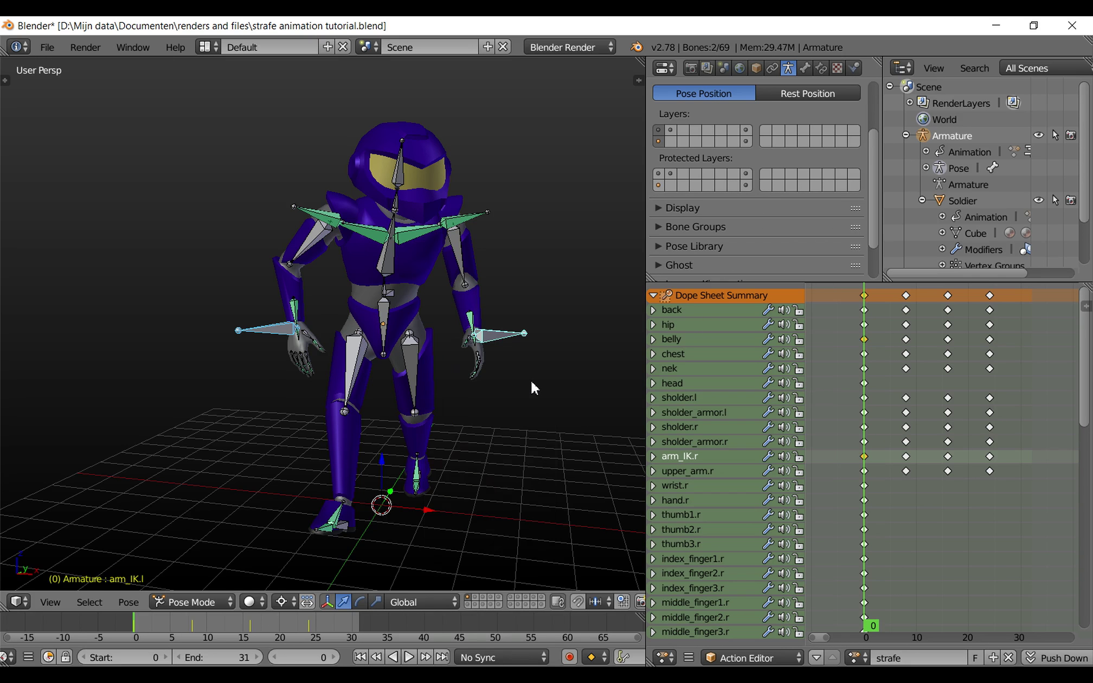
pyautogui.press('i')
pyautogui.click(520, 419)
# At frame 8, rotate the belly and both arm IK bones 40° about global Z and insert a Rotation keyframe.
pyautogui.press('Up')
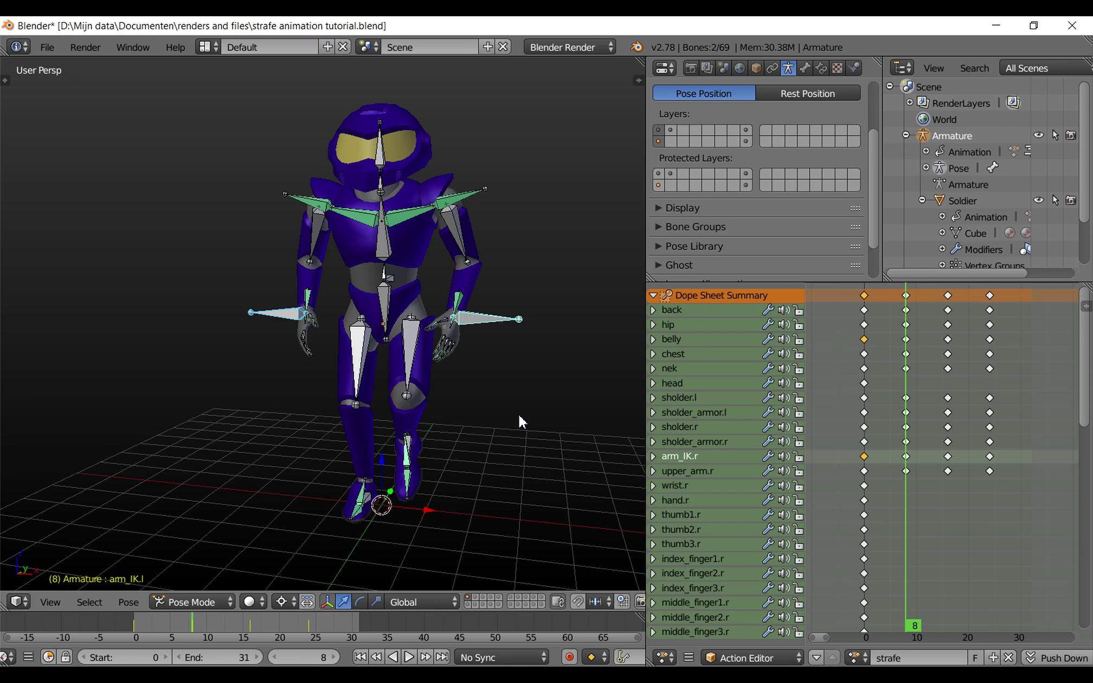
pyautogui.keyDown('shift'); pyautogui.rightClick(383, 280); pyautogui.keyUp('shift')
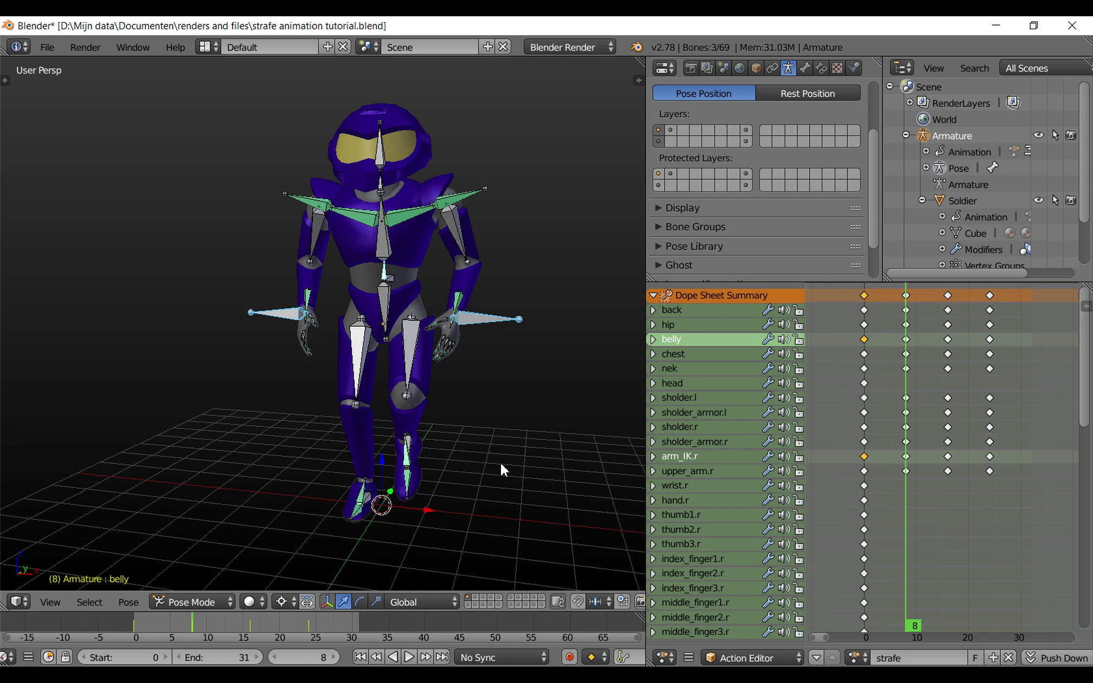
pyautogui.press('r')
pyautogui.write('z40')
pyautogui.press('Return')
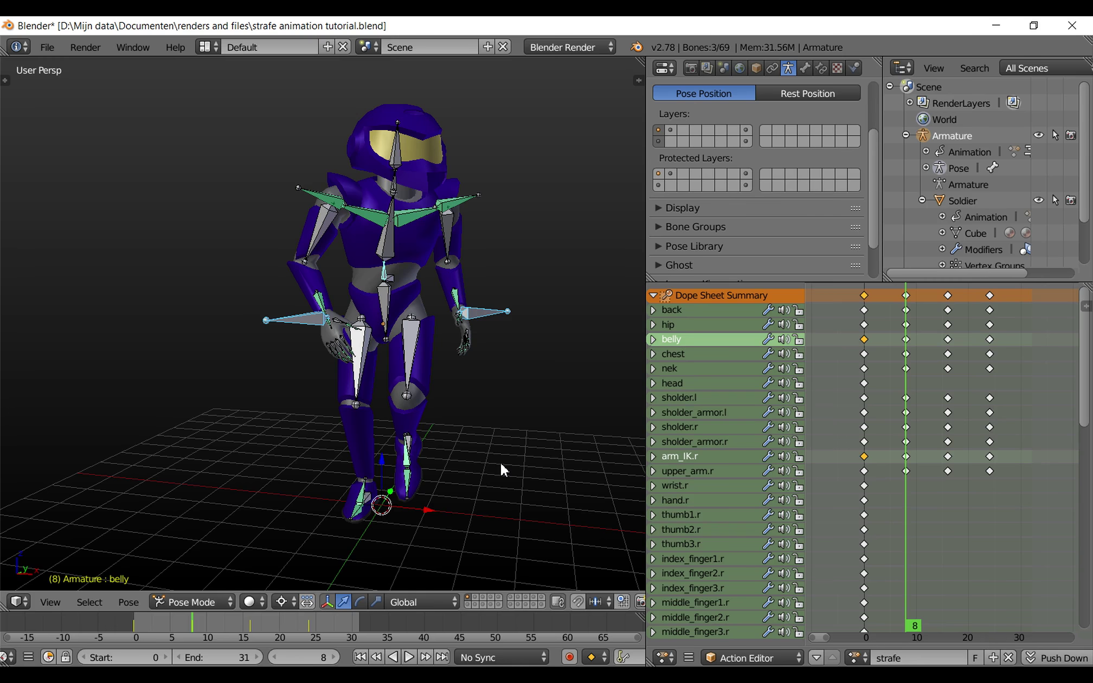
pyautogui.press('i')
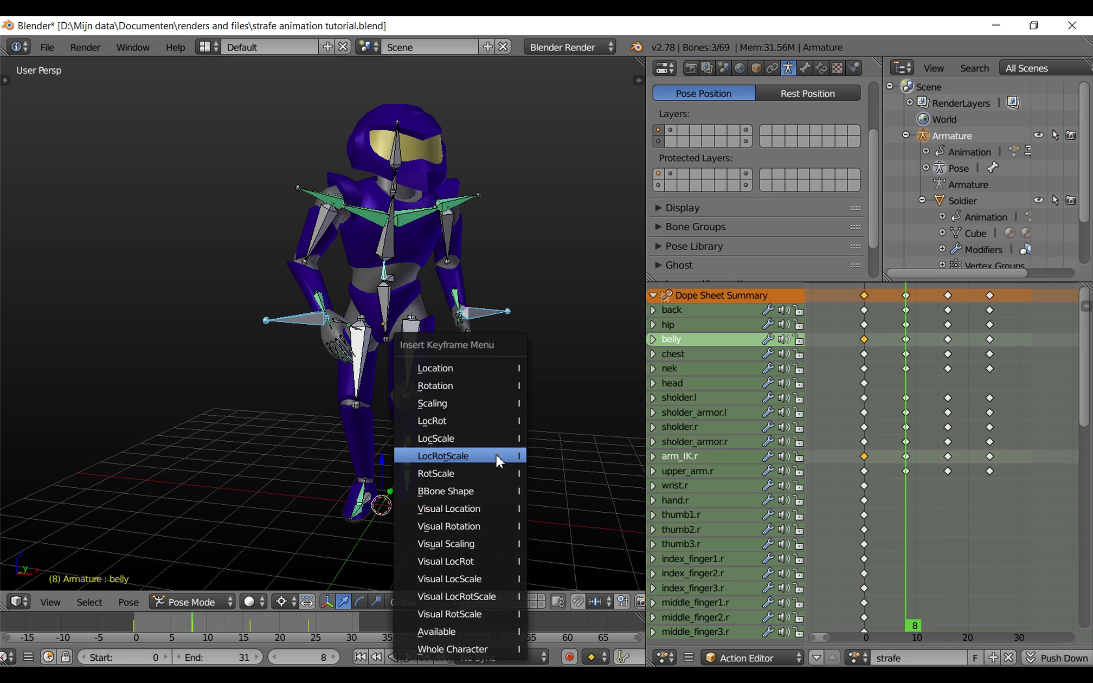
pyautogui.click(487, 387)
# Select only the two arm IK bones and insert a LocRot keyframe for them at frame 8.
pyautogui.rightClick(294, 321)
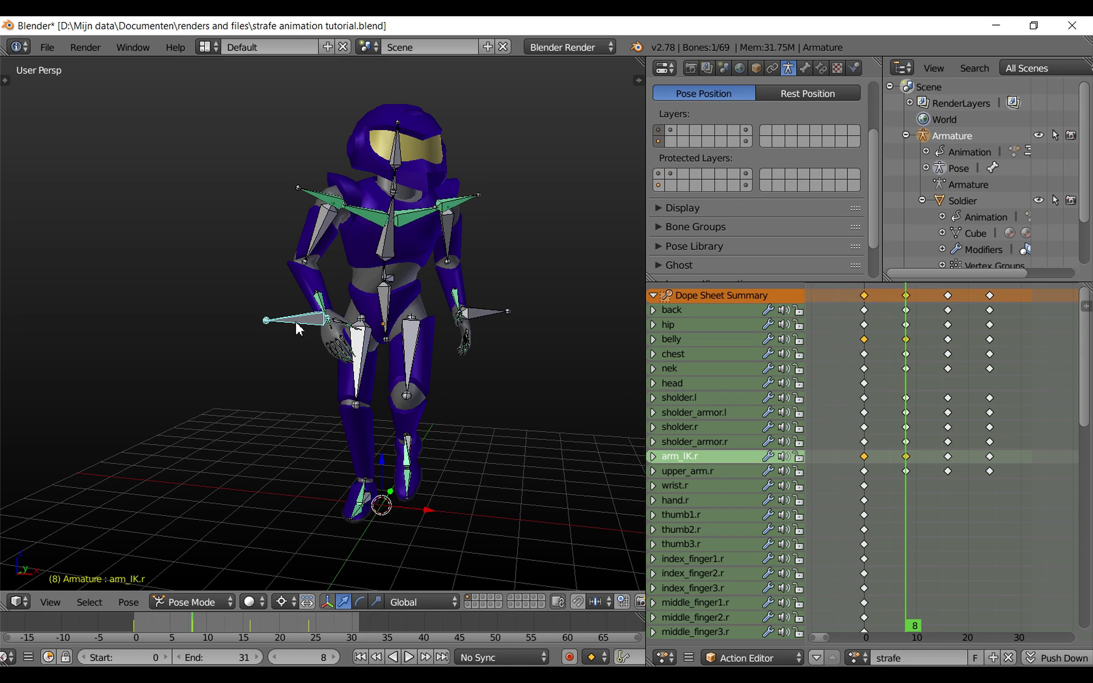
pyautogui.keyDown('shift'); pyautogui.rightClick(484, 313); pyautogui.keyUp('shift')
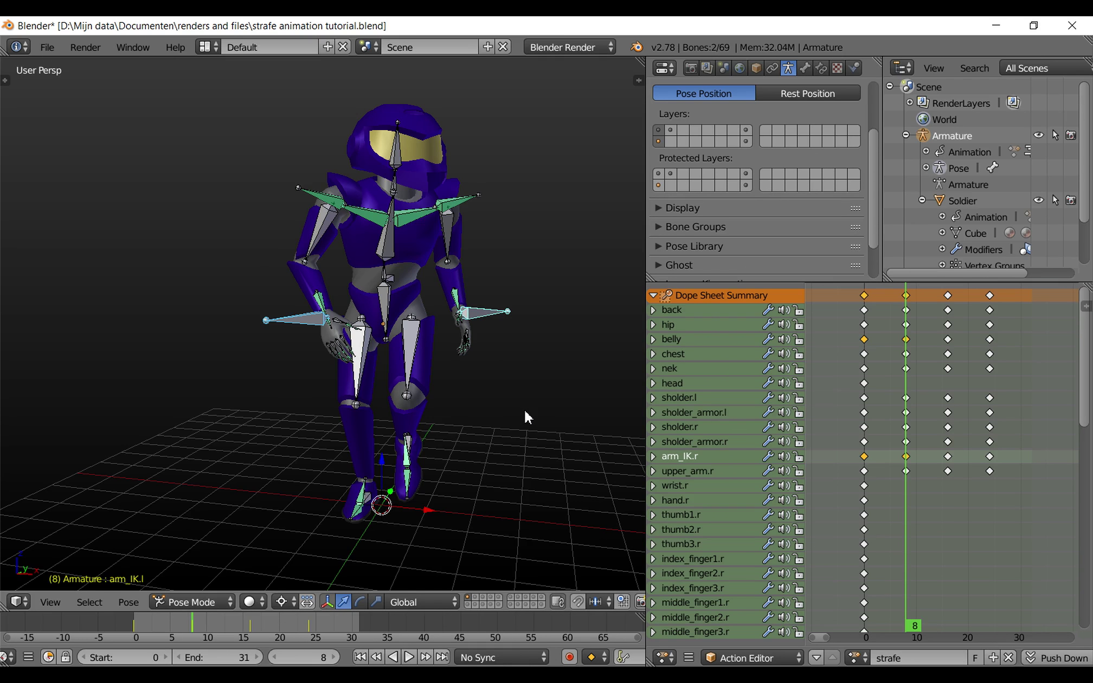
pyautogui.press('i')
pyautogui.click(519, 423)
# At frame 16, rotate the belly and both arm IK bones 45° about global Z and insert a Rotation keyframe.
pyautogui.press('Up')
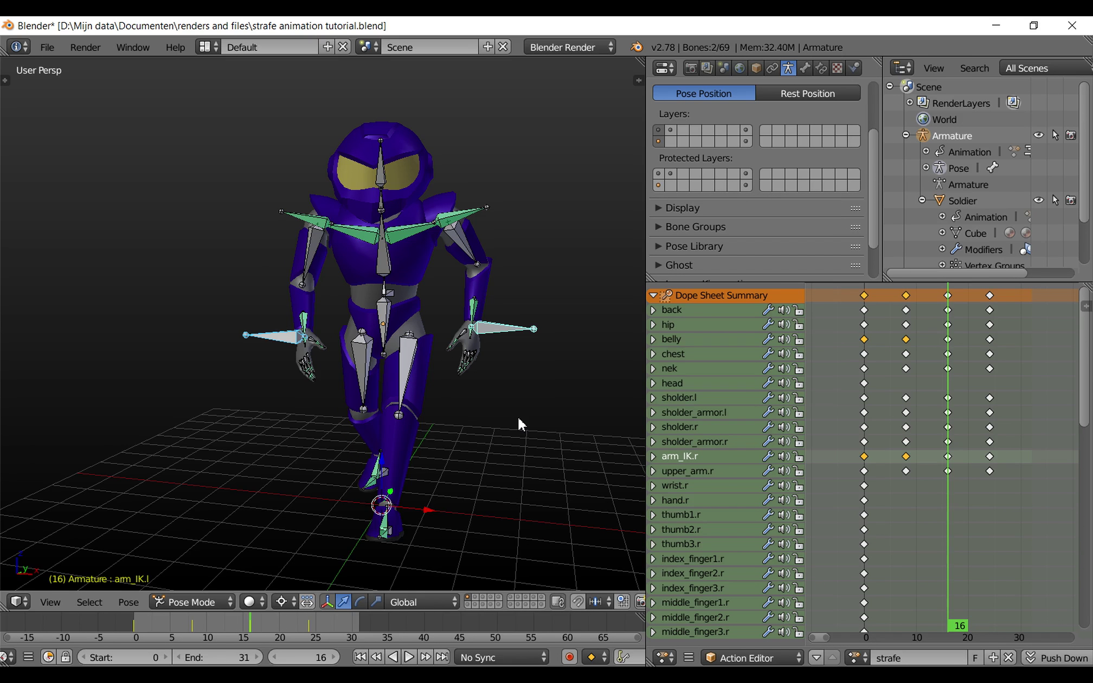
pyautogui.keyDown('shift'); pyautogui.rightClick(383, 288); pyautogui.keyUp('shift')
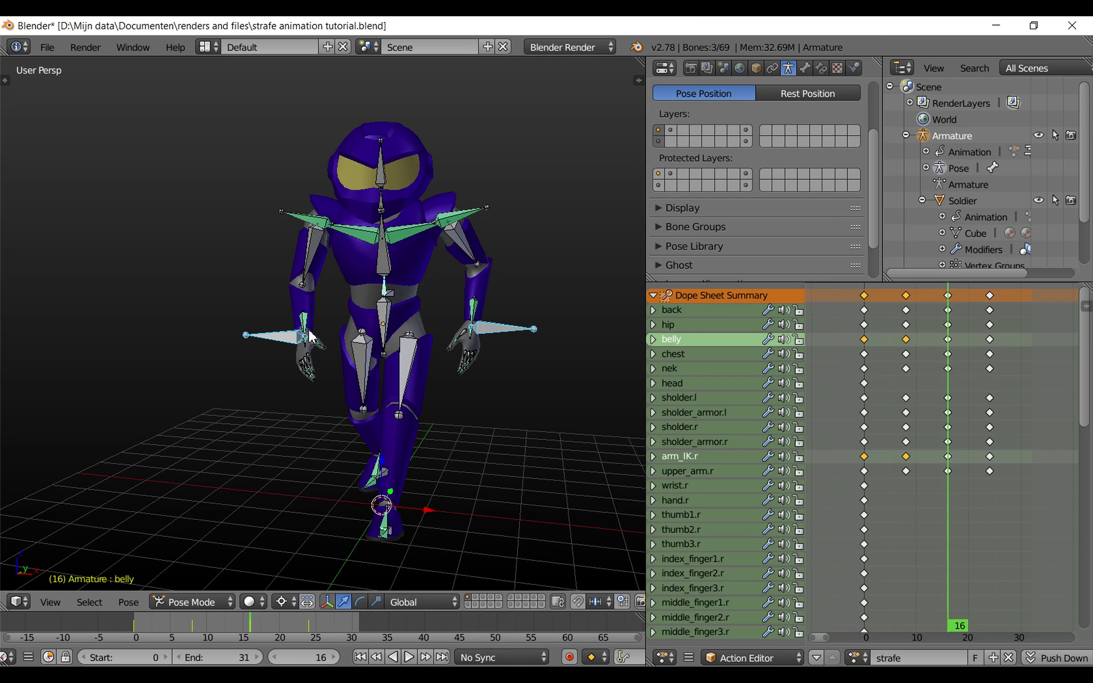
pyautogui.write('rz')
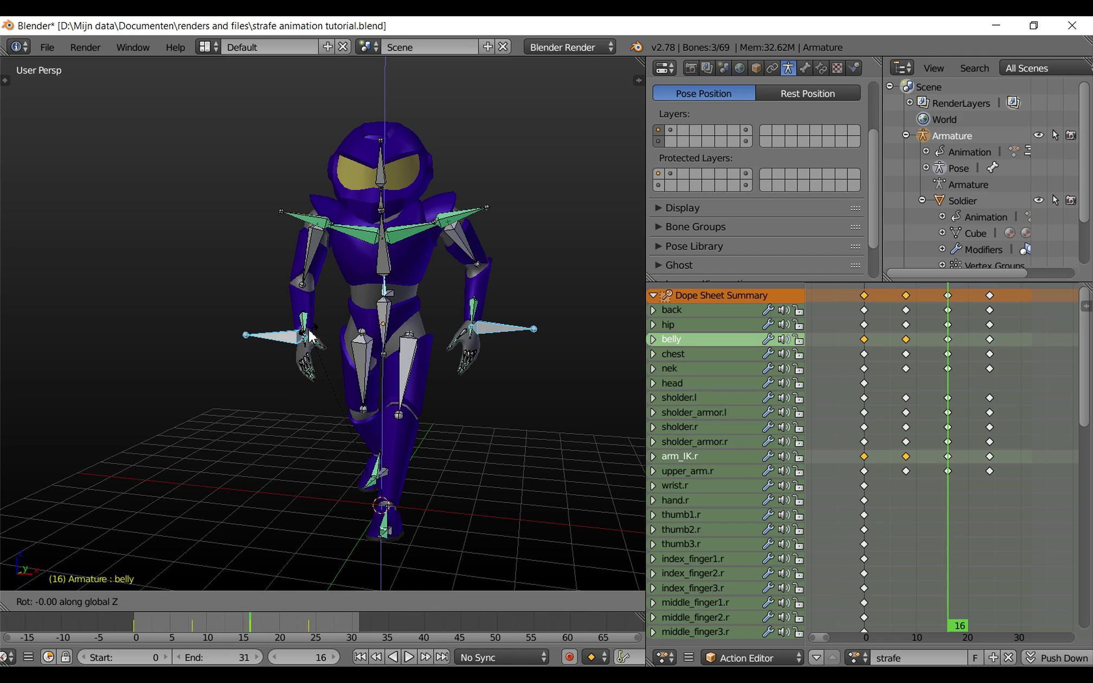
pyautogui.write('45')
pyautogui.press('Return')
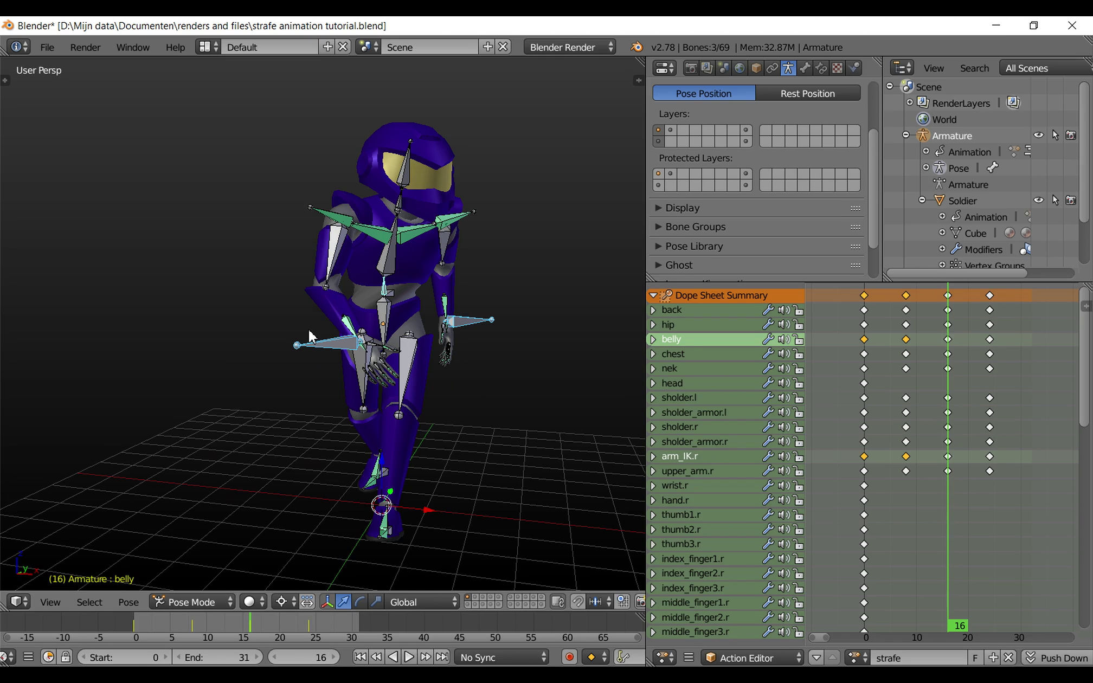
pyautogui.press('i')
pyautogui.click(297, 300)
# Select only the two arm IK bones and insert a LocRot keyframe for them at frame 16.
pyautogui.rightClick(322, 345)
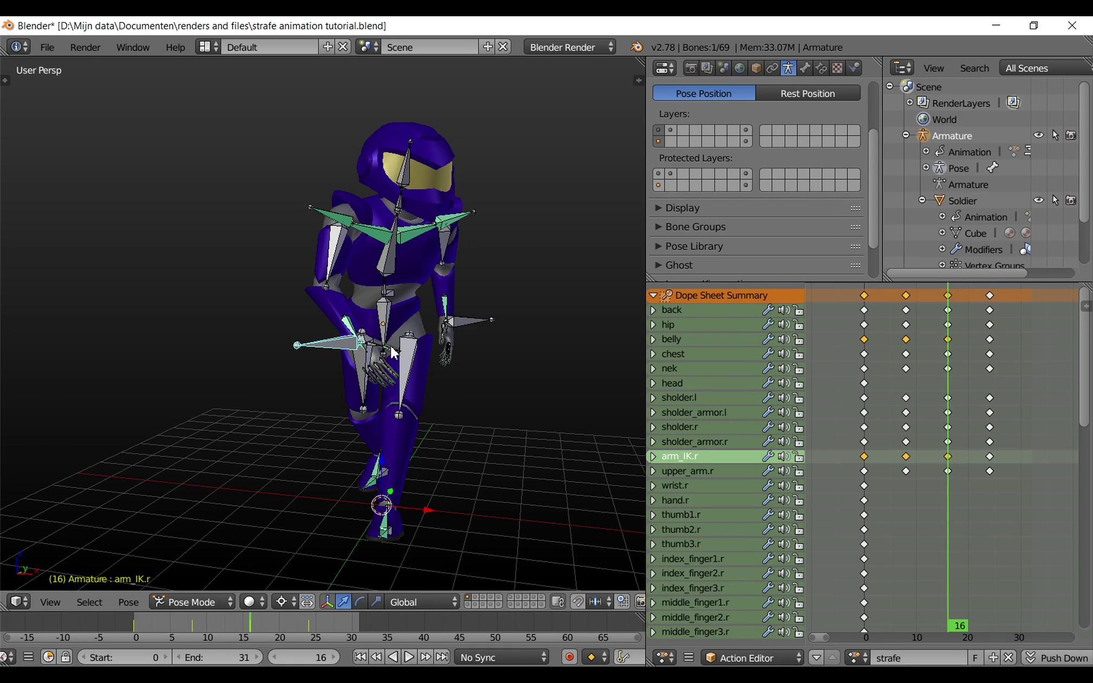
pyautogui.keyDown('shift'); pyautogui.rightClick(468, 322); pyautogui.keyUp('shift')
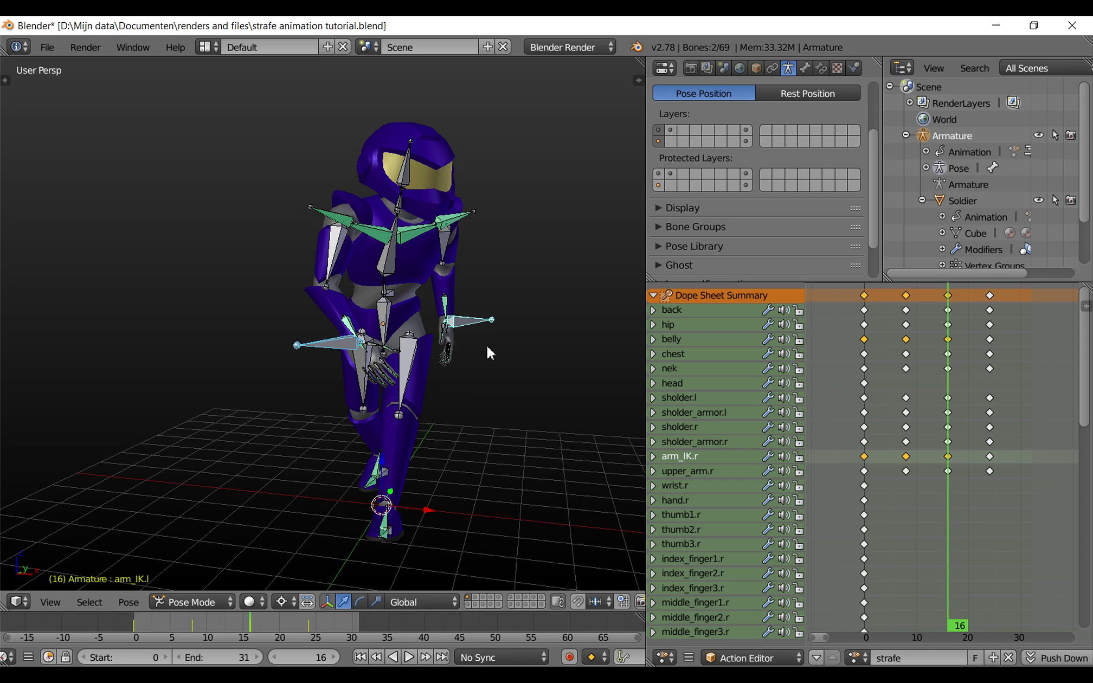
pyautogui.press('i')
pyautogui.click(472, 381)
# At frame 24, rotate the belly and both arm IK bones about global Z toward the soldier's left and insert a Rotation keyframe.
pyautogui.press('Up')
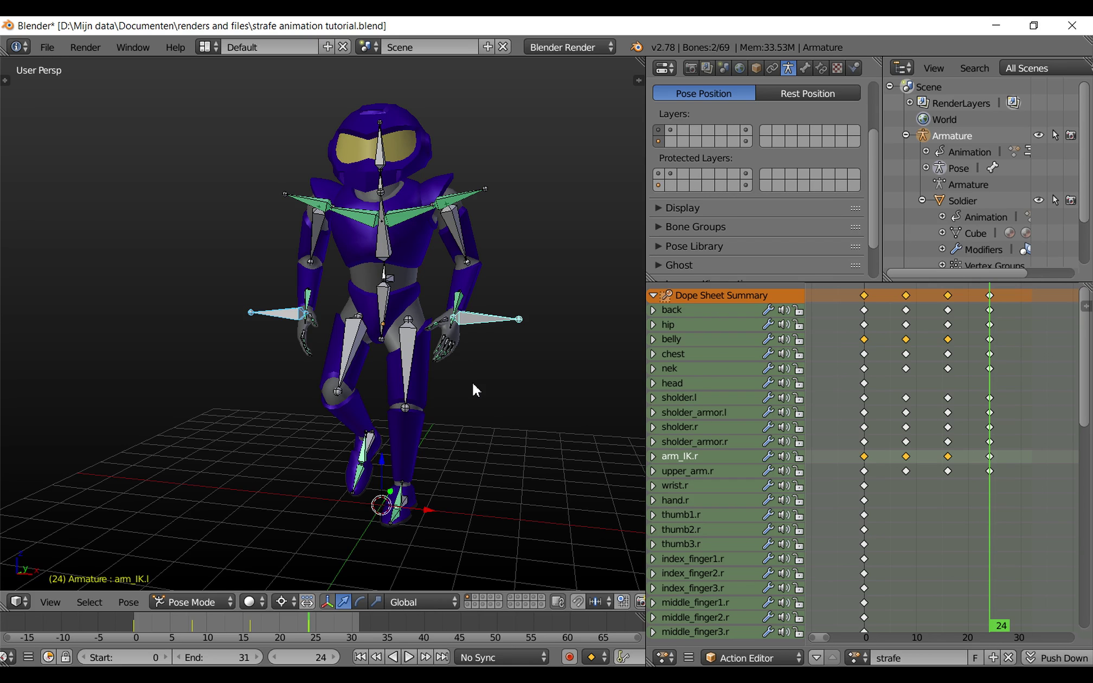
pyautogui.keyDown('shift'); pyautogui.rightClick(387, 278); pyautogui.keyUp('shift')
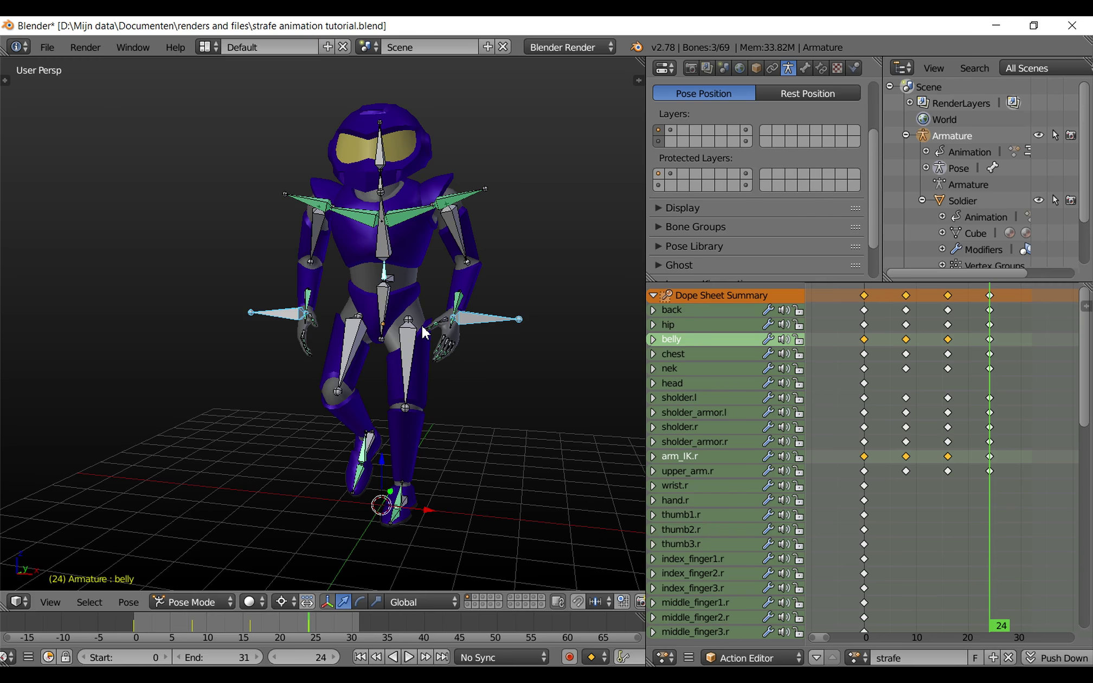
pyautogui.press('r')
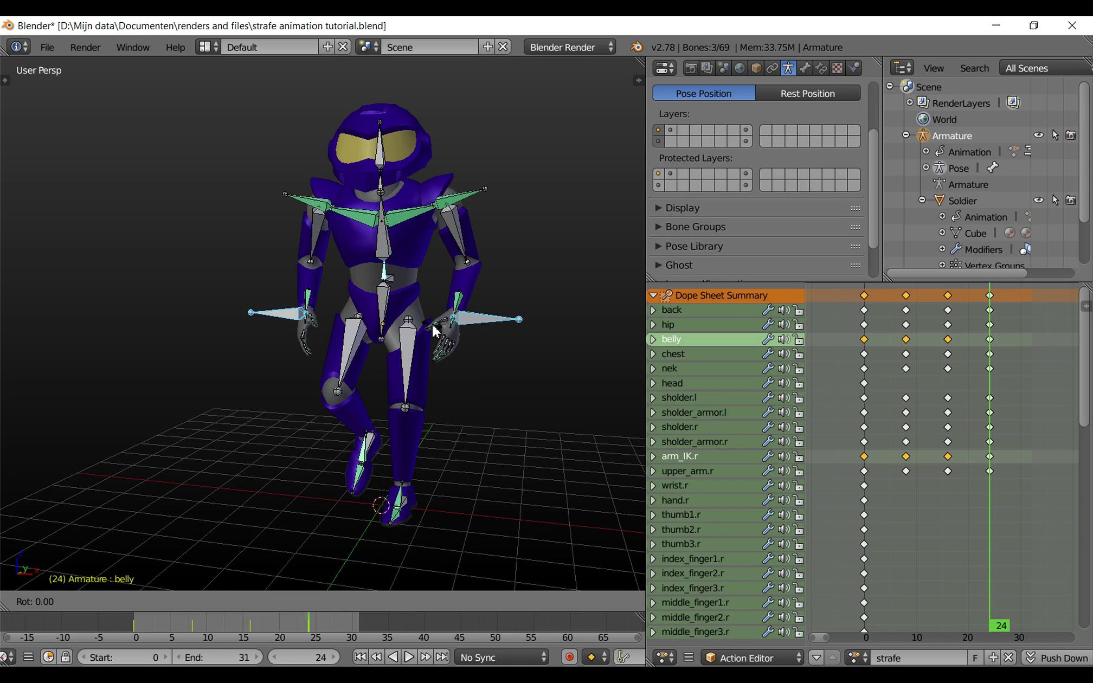
pyautogui.write('z30')
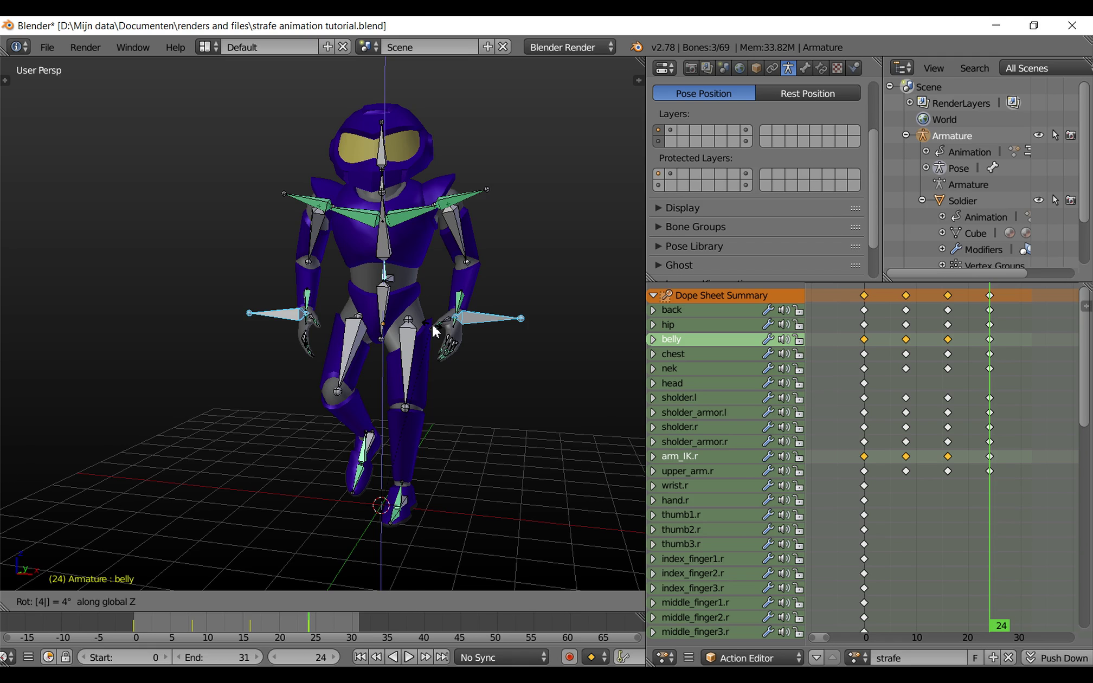
pyautogui.press('Return')
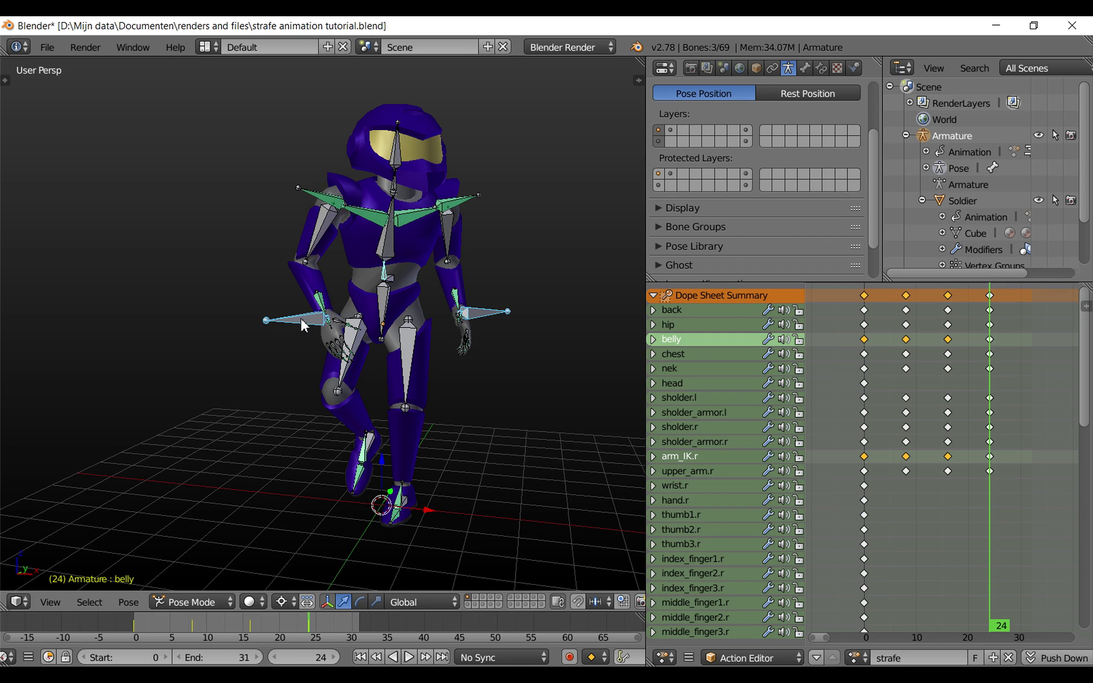
pyautogui.press('i')
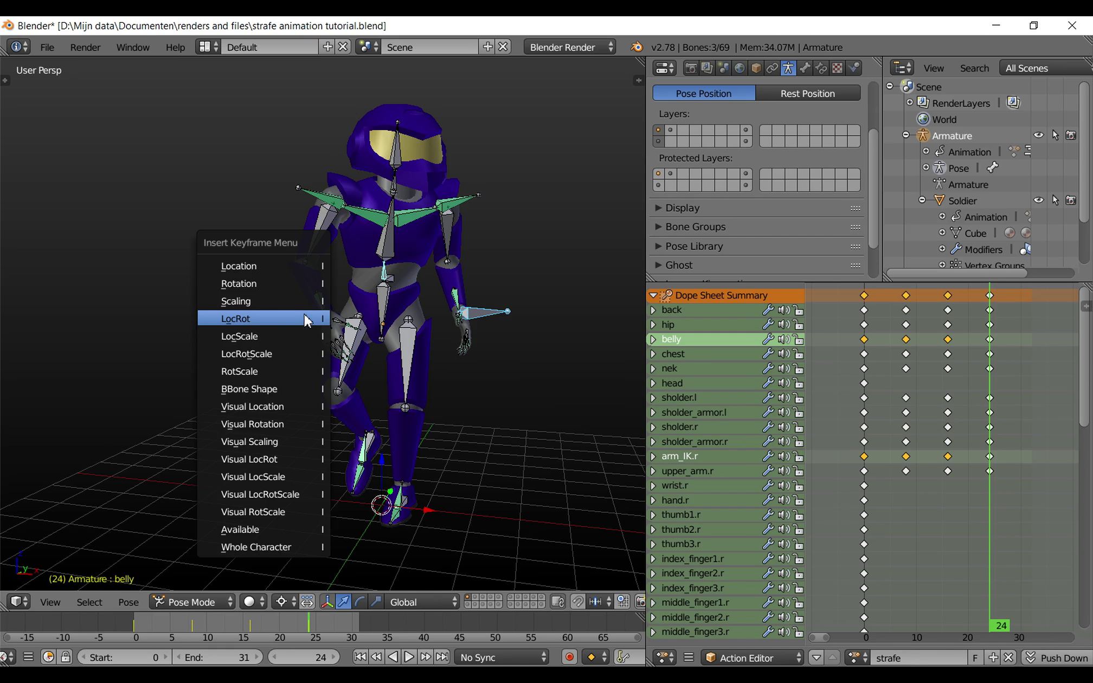
pyautogui.click(291, 289)
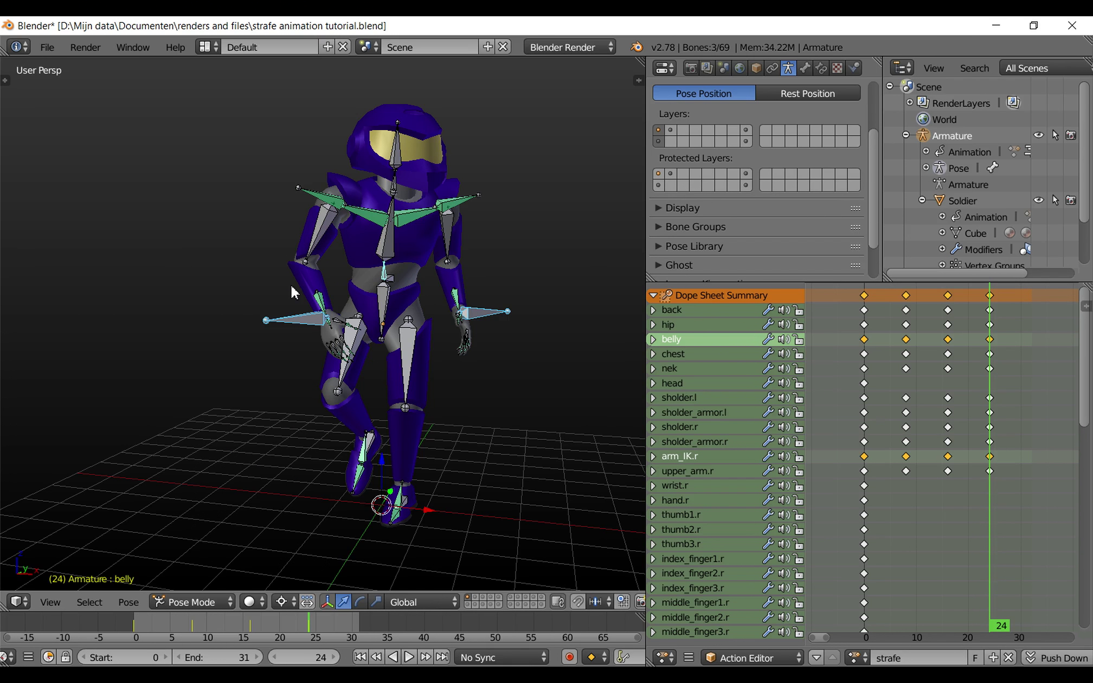
# Select only the two arm IK bones and insert a LocRot keyframe for them at frame 24.
pyautogui.rightClick(296, 318)
pyautogui.keyDown('shift'); pyautogui.rightClick(490, 316); pyautogui.keyUp('shift')
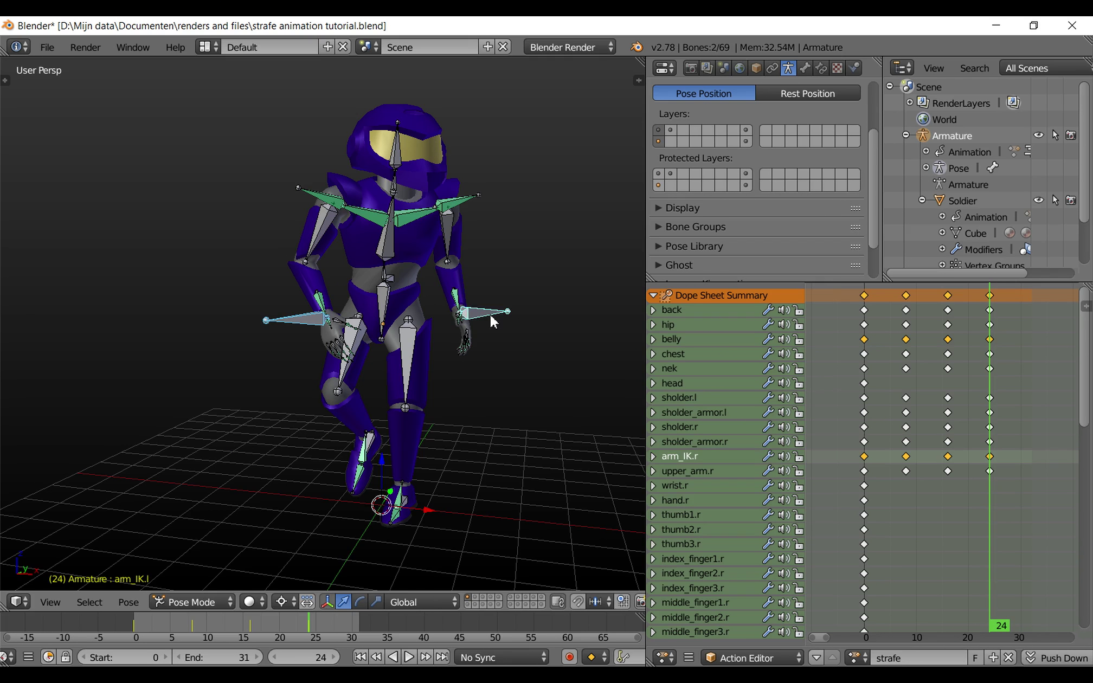
pyautogui.press('i')
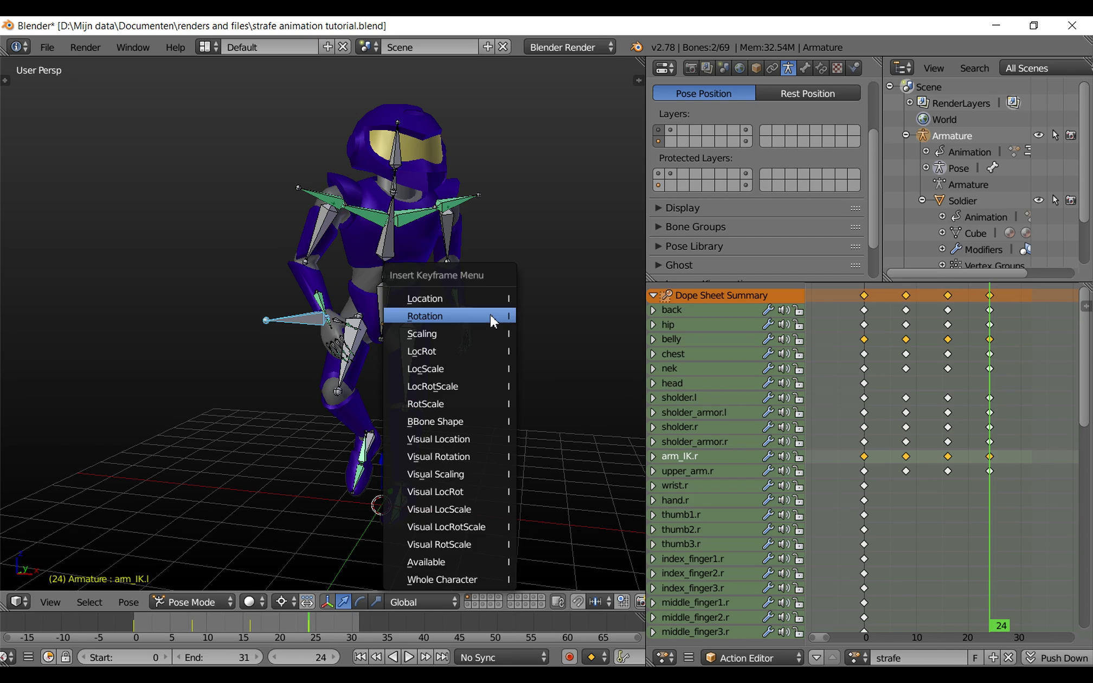
pyautogui.click(470, 352)
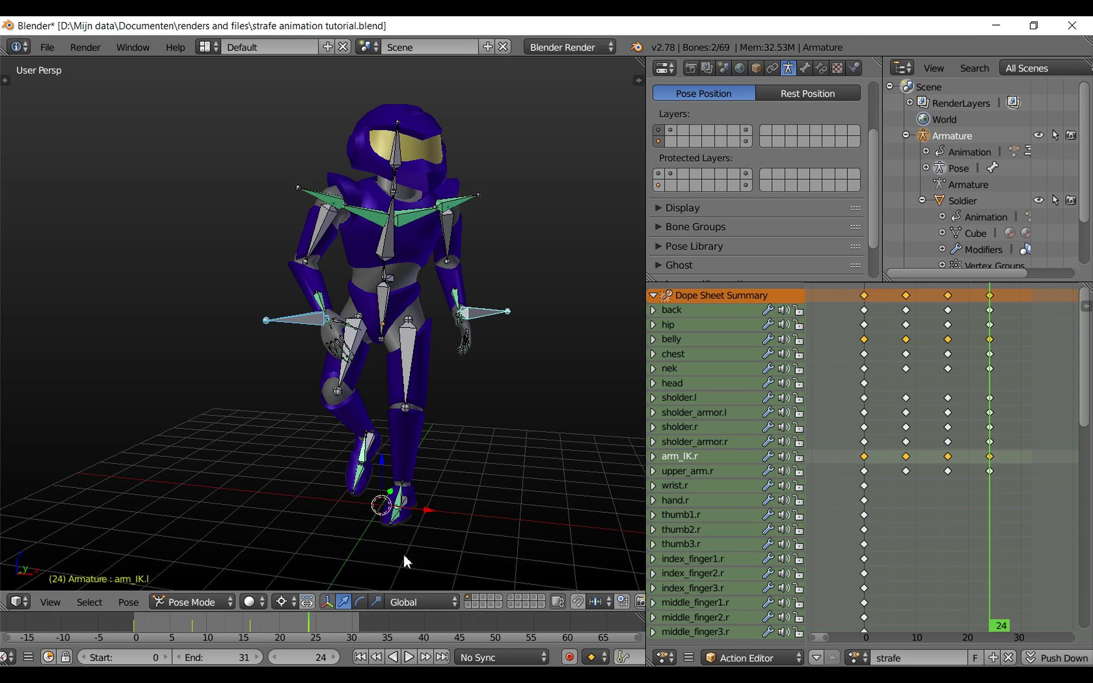
# Return to frame 0, rotate the hip bone about global Z toward the soldier's left, and insert a Rotation keyframe for it.
pyautogui.click(359, 657)
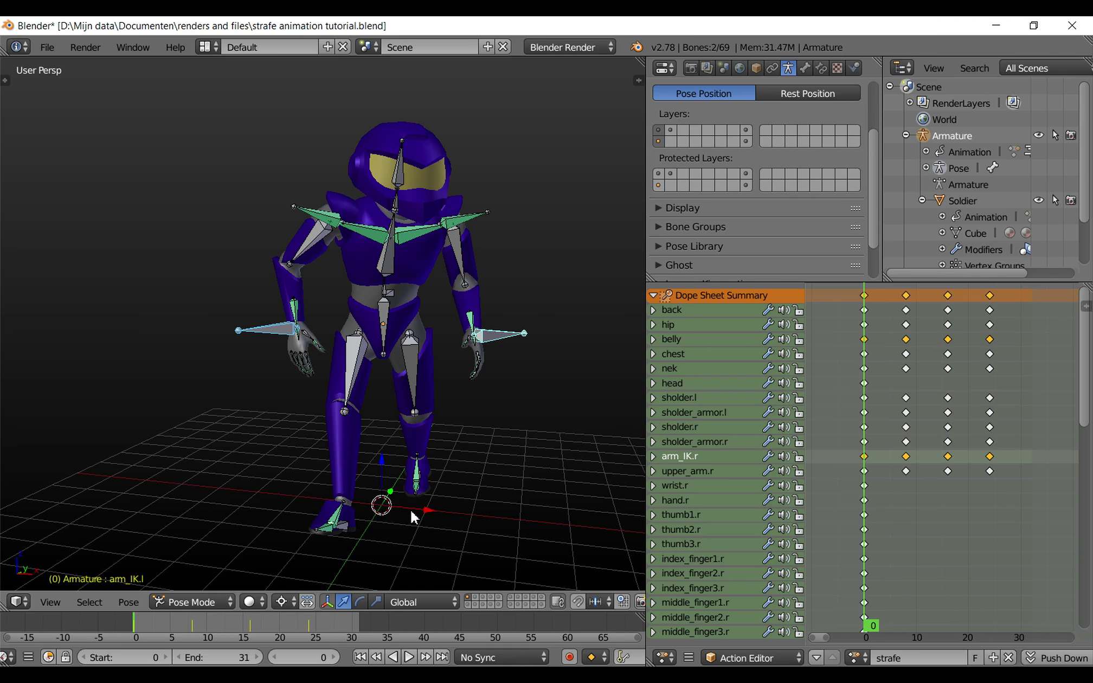
pyautogui.rightClick(392, 320)
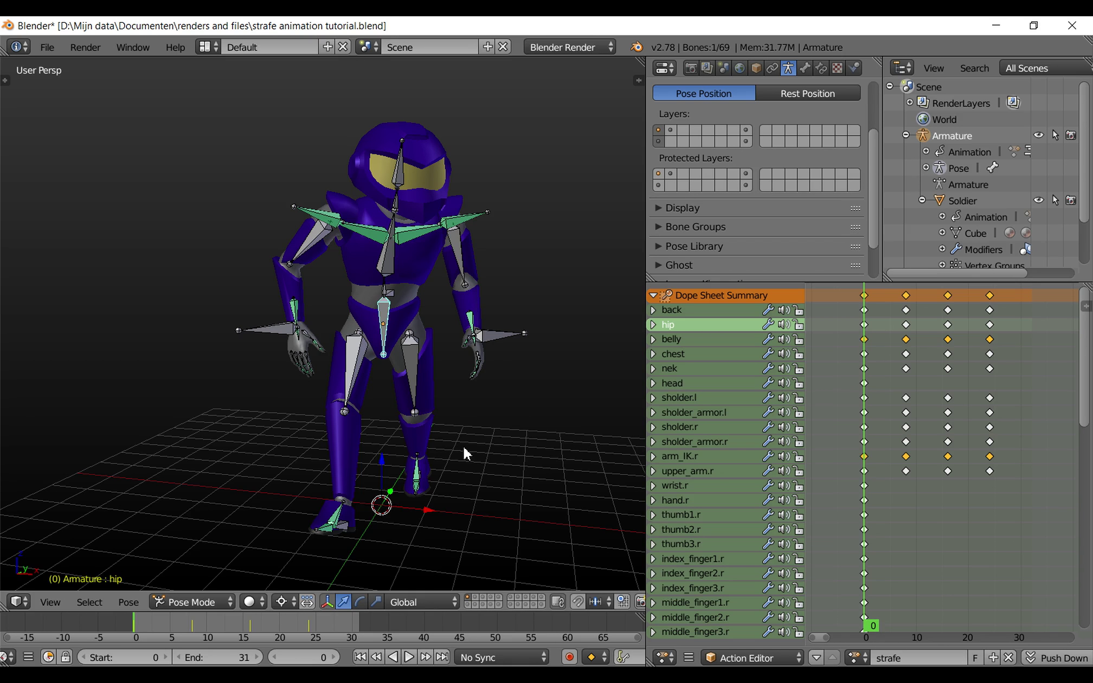
pyautogui.press('r')
pyautogui.press('z')
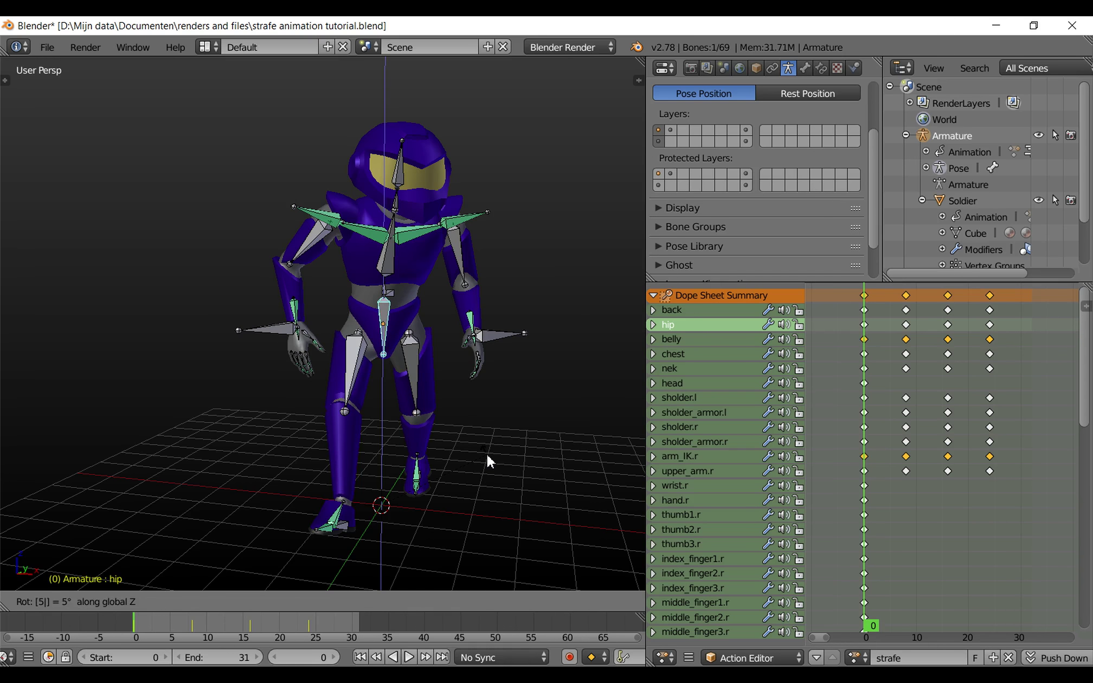
pyautogui.write('30')
pyautogui.press('Return')
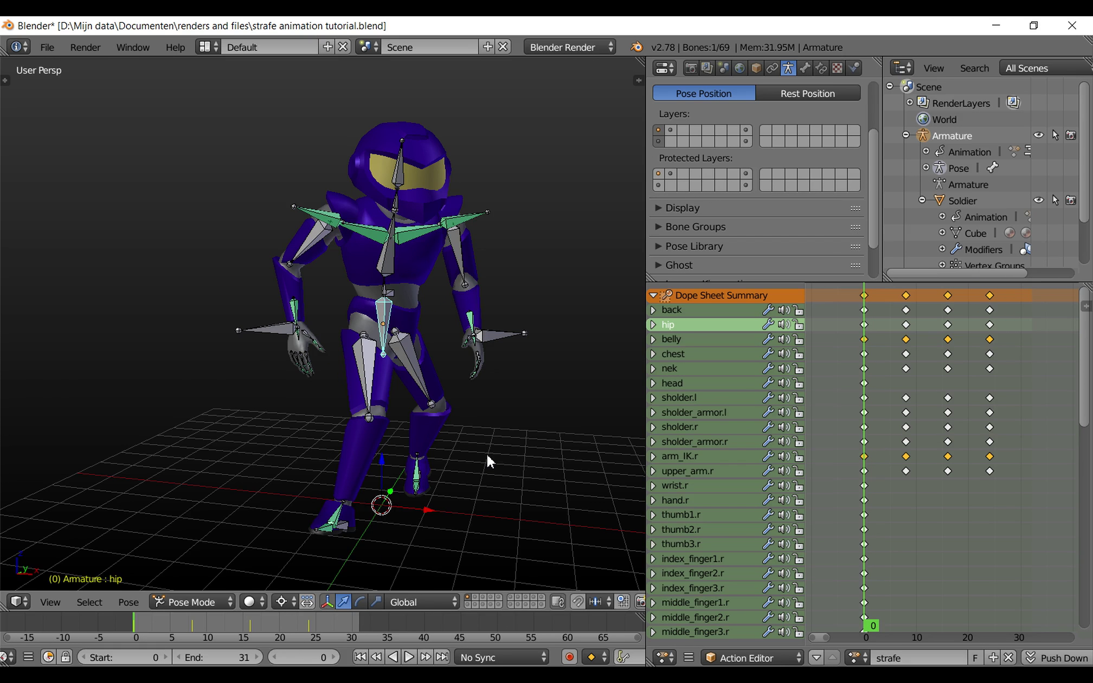
pyautogui.press('i')
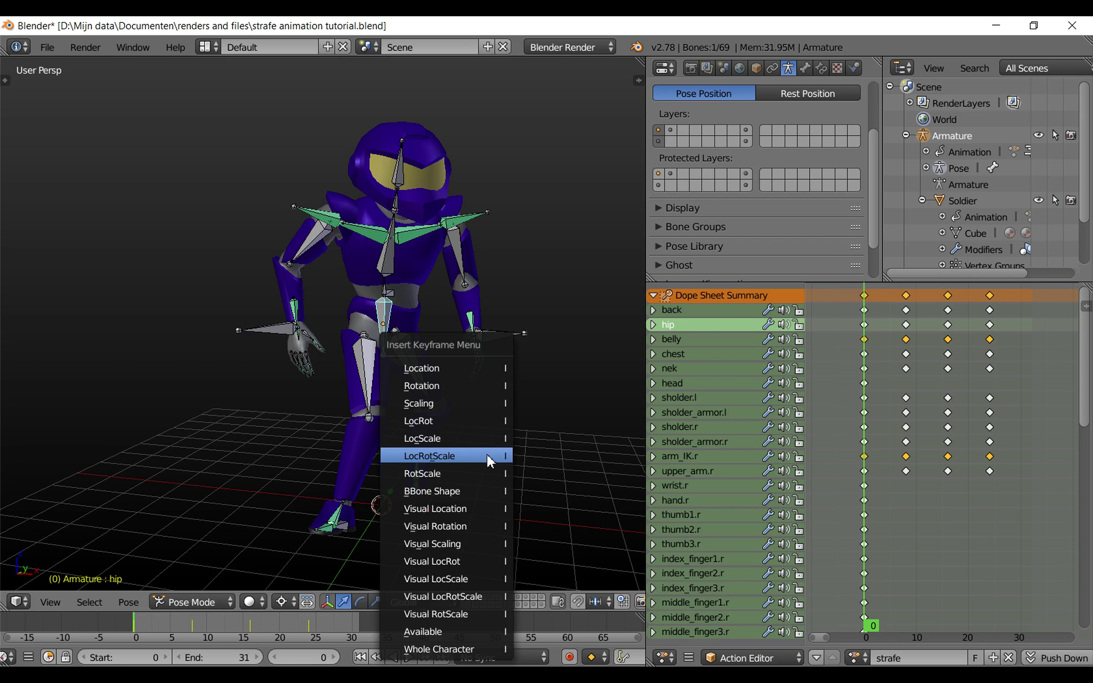
pyautogui.click(459, 386)
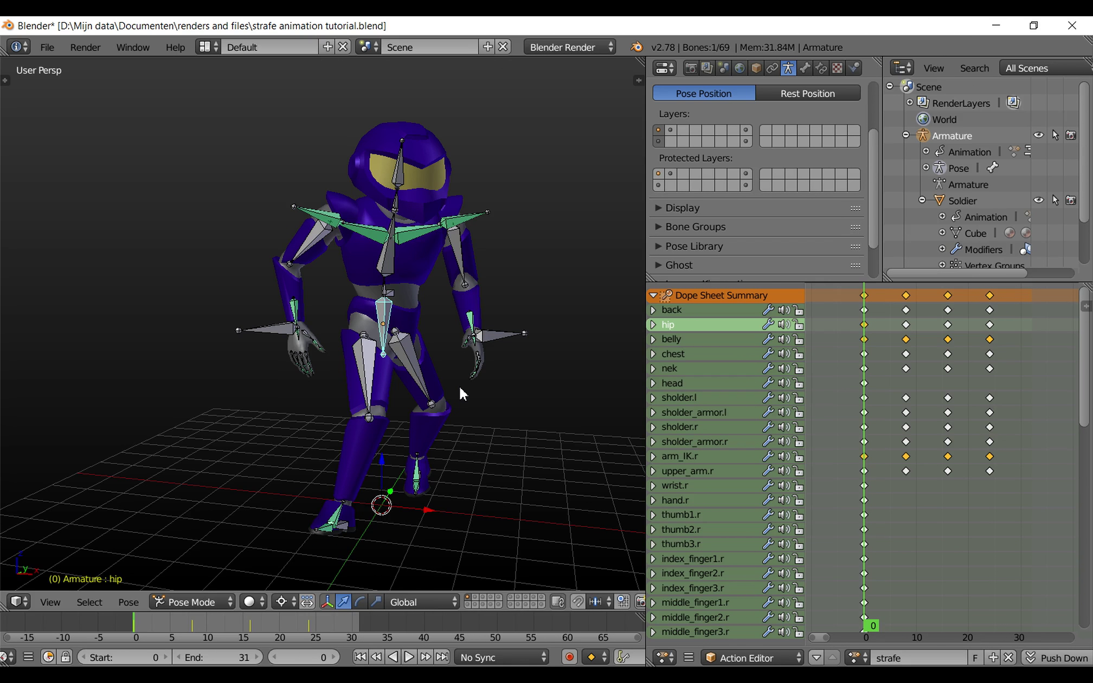
# At frame 8, rotate the hip bone about global Z toward the soldier's left and insert a Rotation keyframe.
pyautogui.press('Up')
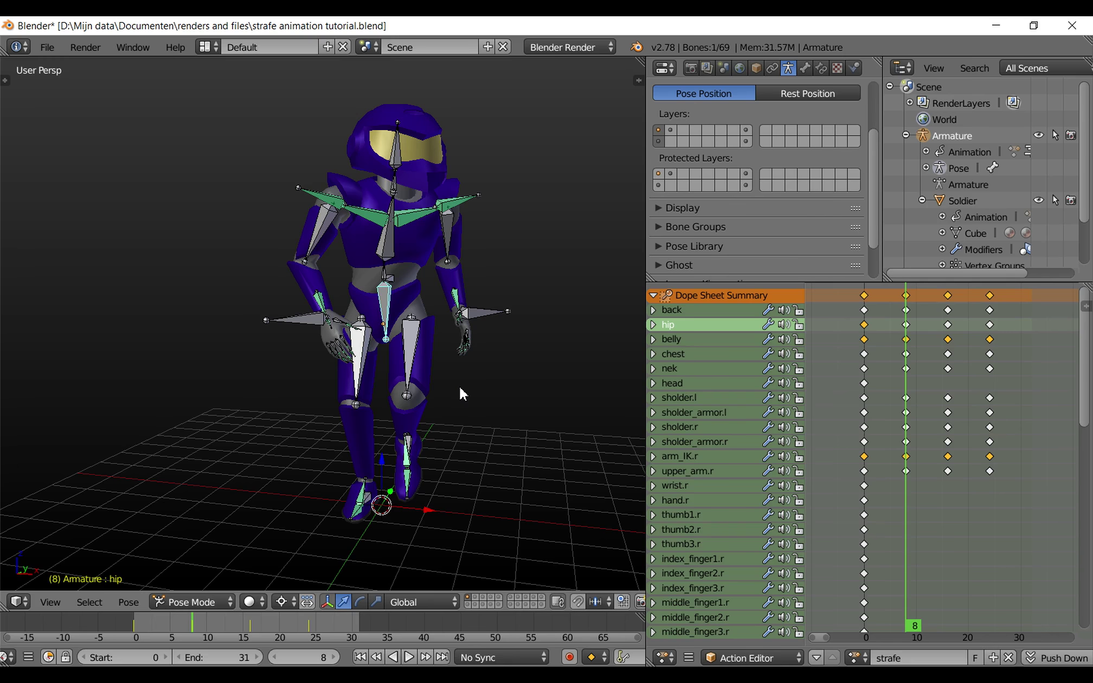
pyautogui.press('r')
pyautogui.press('z')
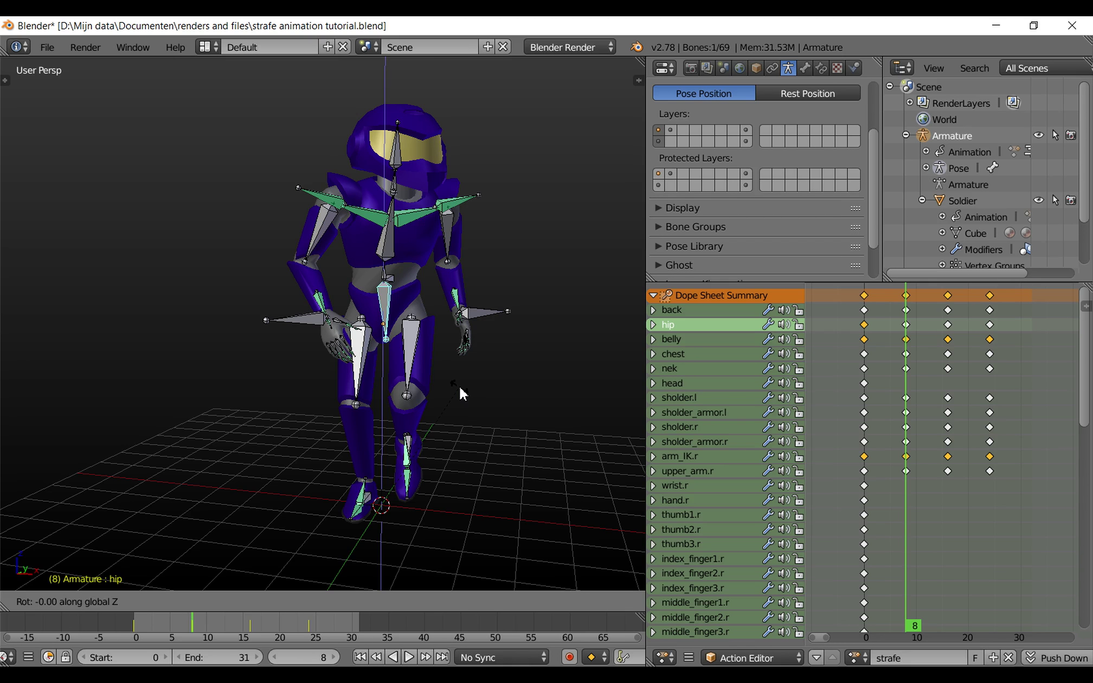
pyautogui.write('45')
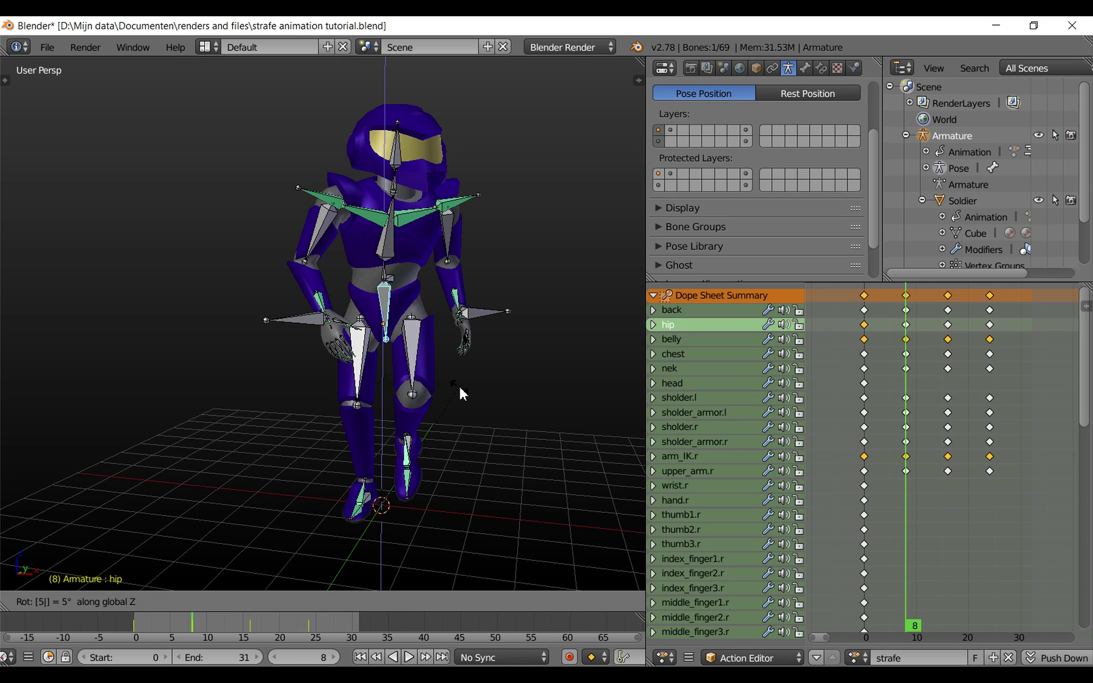
pyautogui.press('Return')
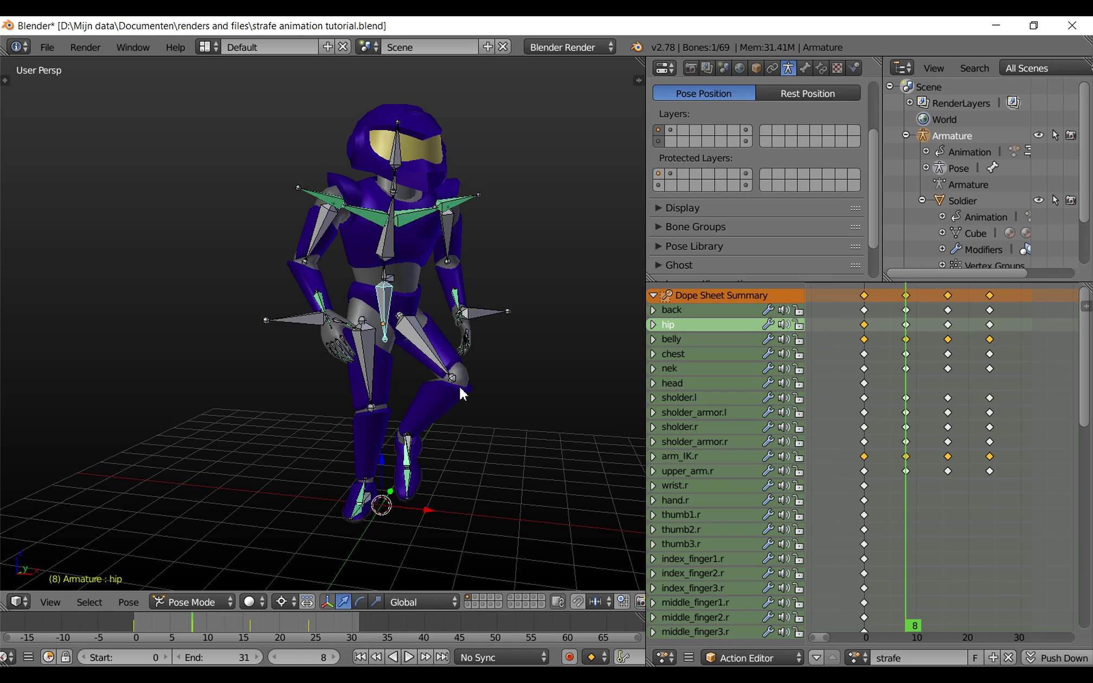
pyautogui.press('i')
pyautogui.click(461, 392)
# At frame 16, rotate the hip bone about global Z toward the soldier's left and insert a Rotation keyframe.
pyautogui.press('Up')
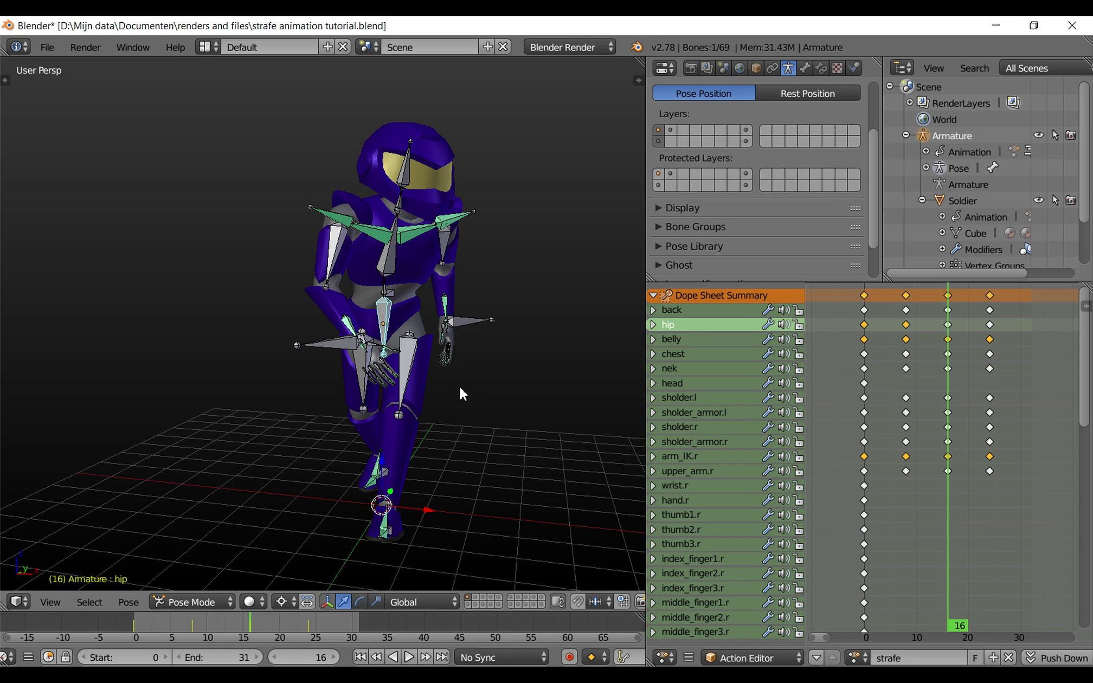
pyautogui.press('r')
pyautogui.write('z')
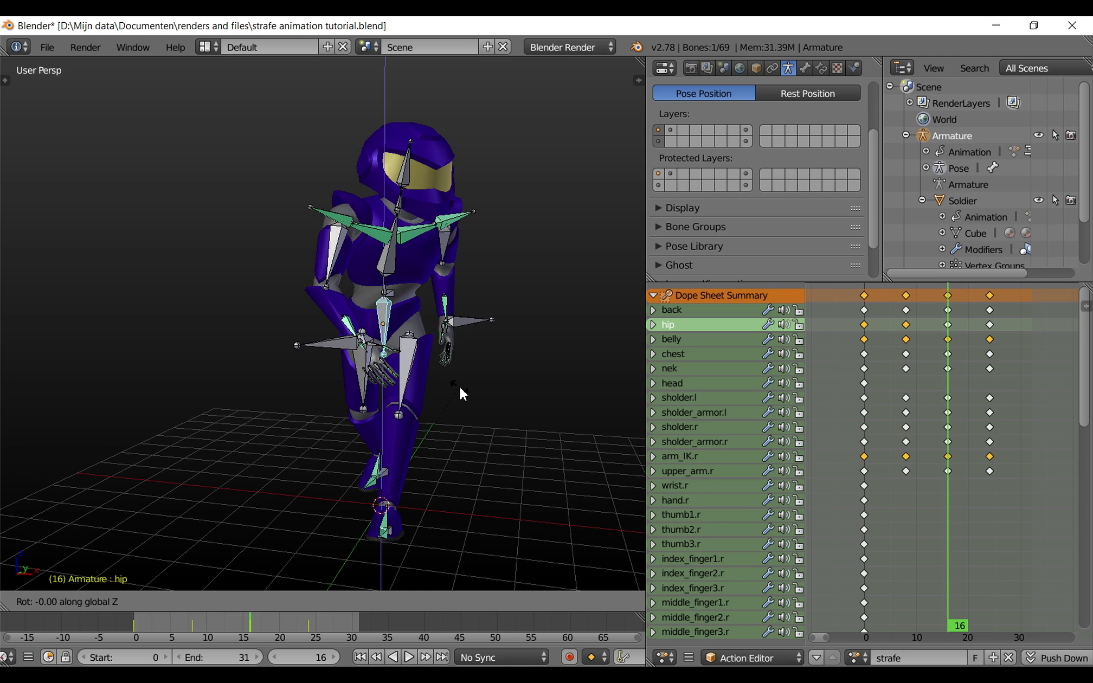
pyautogui.write('30')
pyautogui.press('Return')
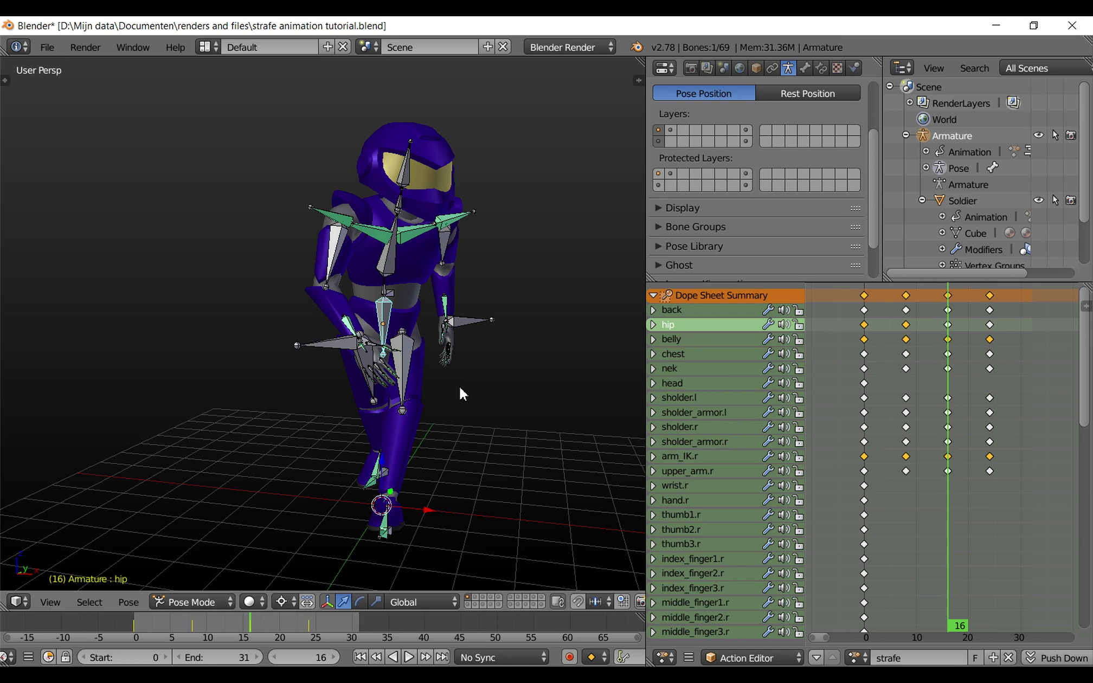
pyautogui.press('i')
pyautogui.click(459, 385)
# At frame 24, rotate the hip bone about global Z toward the soldier's left and insert a Rotation keyframe.
pyautogui.press('Up')
pyautogui.press('r')
pyautogui.write('z')
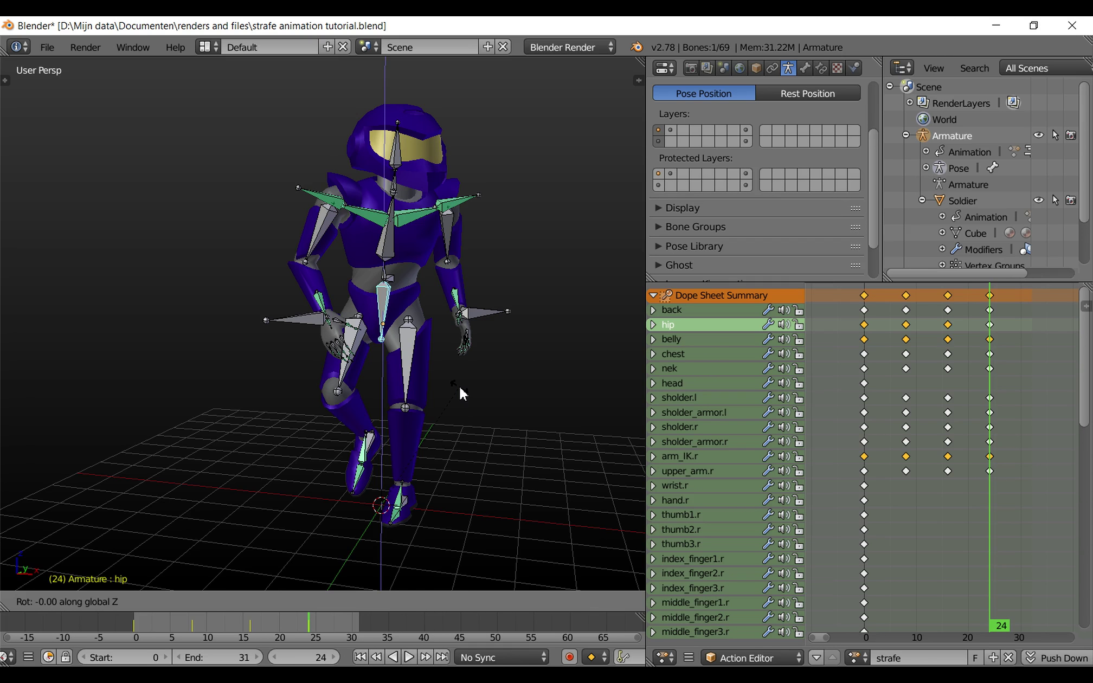
pyautogui.write('90')
pyautogui.press('Return')
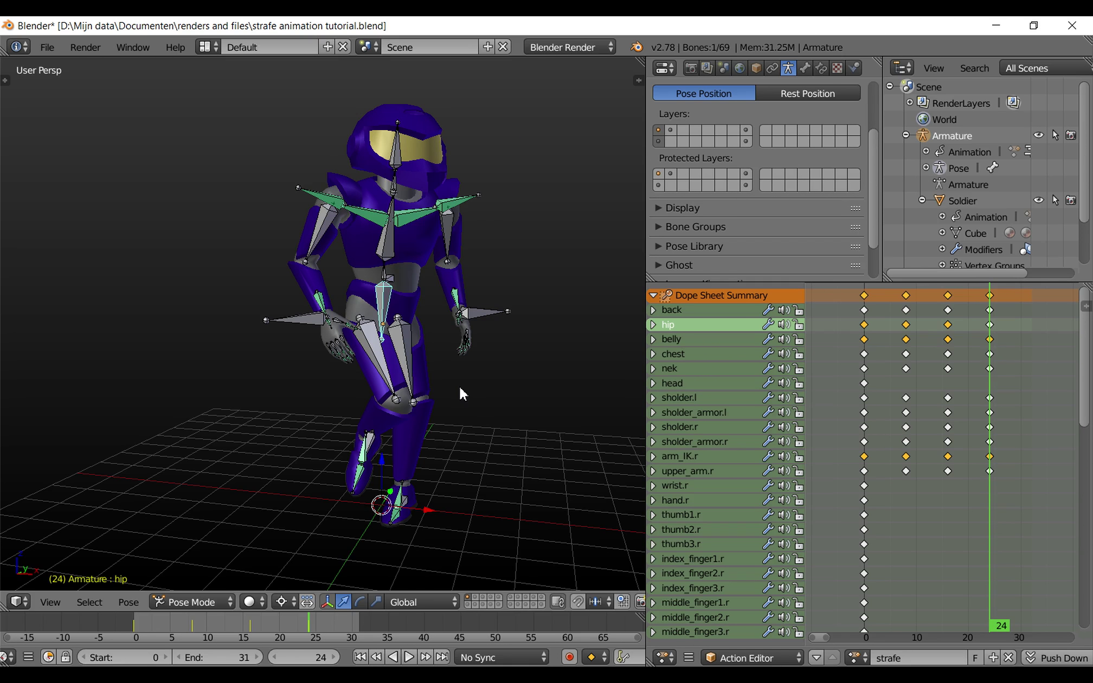
pyautogui.press('i')
pyautogui.click(459, 385)
# Back at frame 0, select both total_foot_IK bones, rotate them 90° about global Z and insert a LocRot keyframe.
pyautogui.click(359, 658)
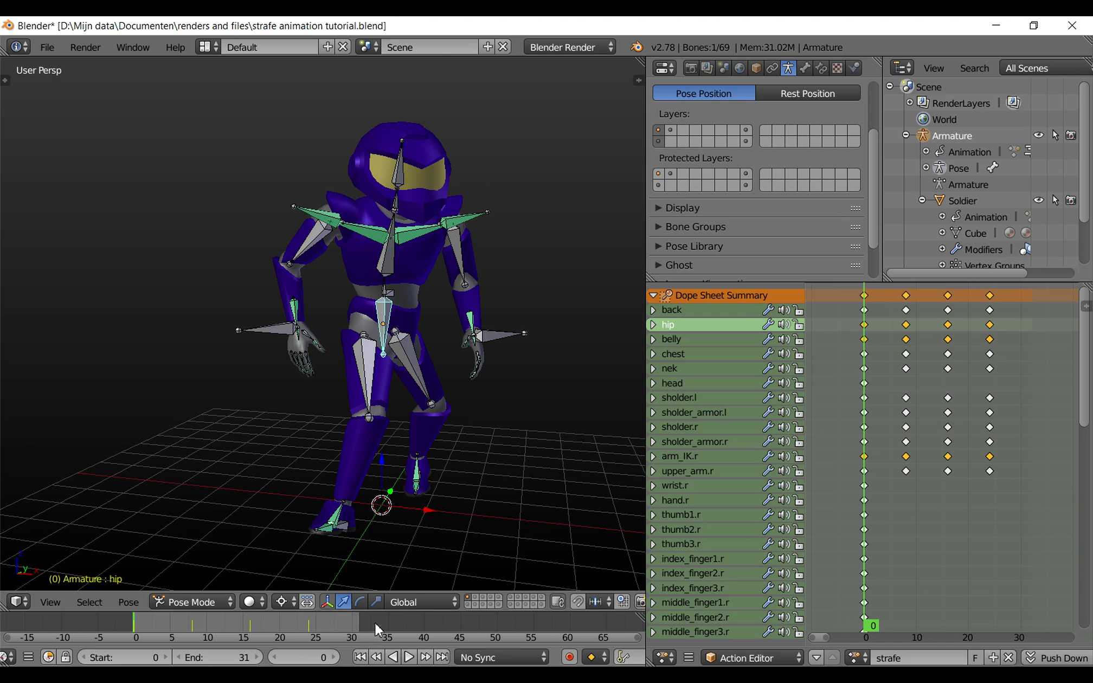
pyautogui.moveTo(401, 583); pyautogui.dragTo(402, 517, button='middle')
pyautogui.scroll(4, 403, 517)
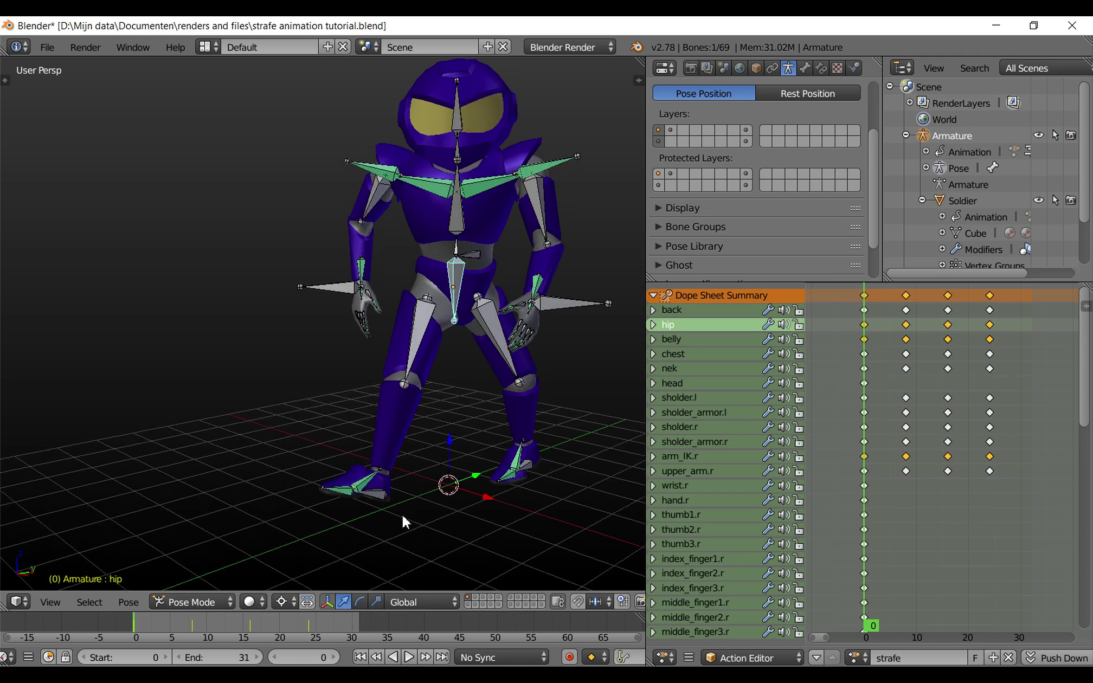
pyautogui.scroll(4, 401, 513)
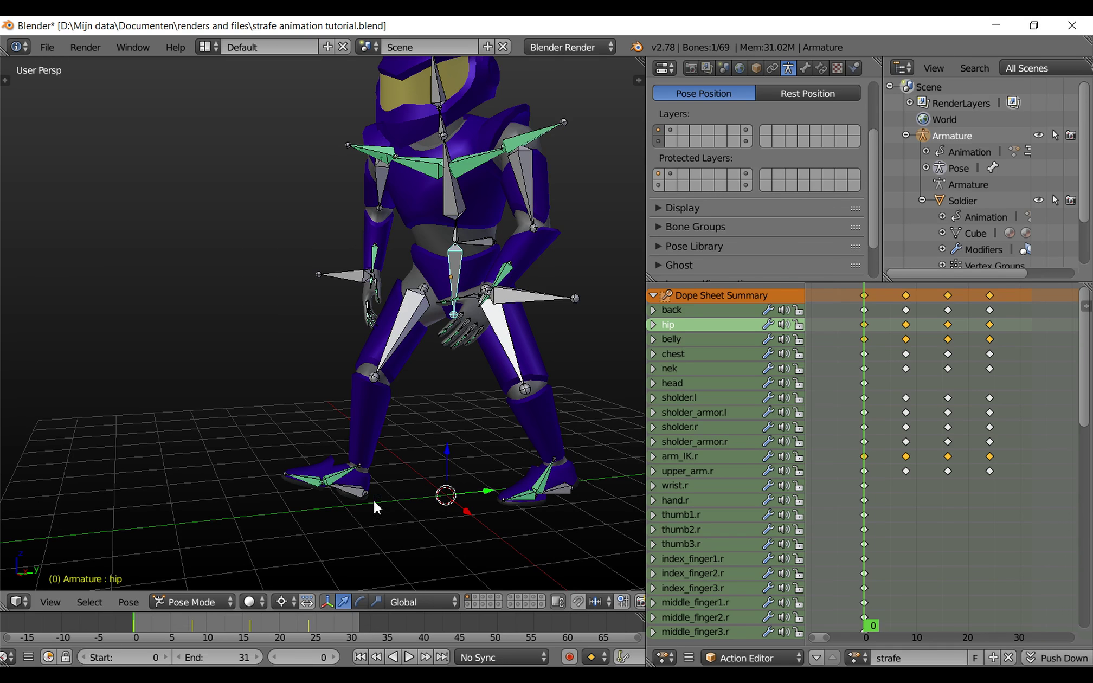
pyautogui.rightClick(350, 491)
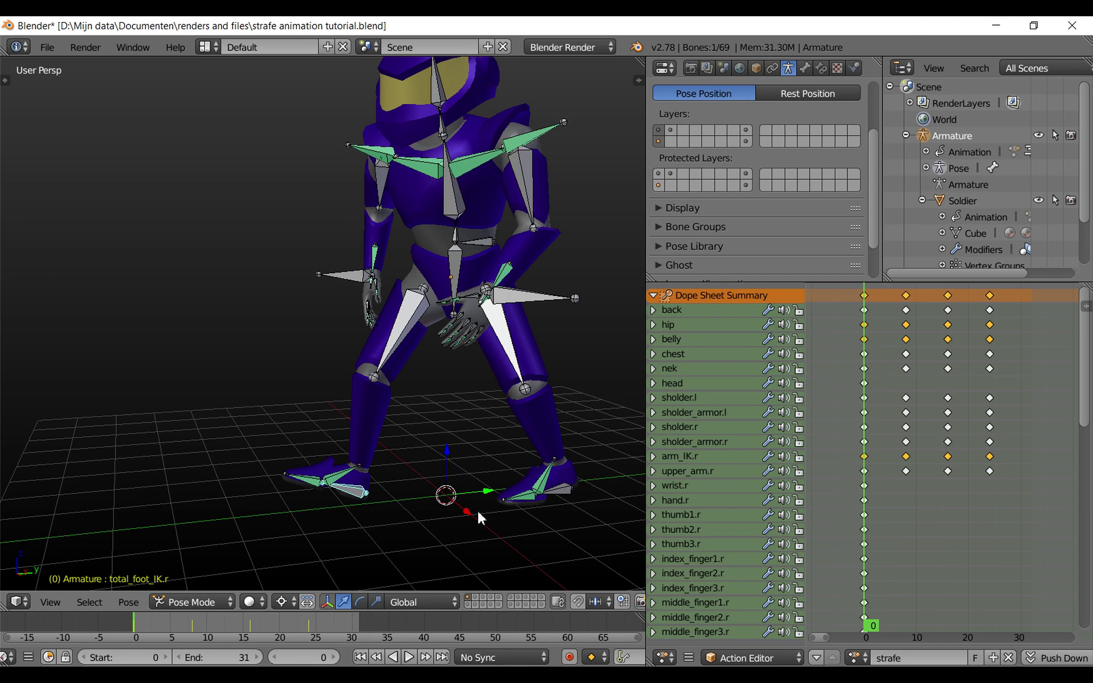
pyautogui.keyDown('shift'); pyautogui.rightClick(568, 487); pyautogui.keyUp('shift')
pyautogui.press('r')
pyautogui.write('z')
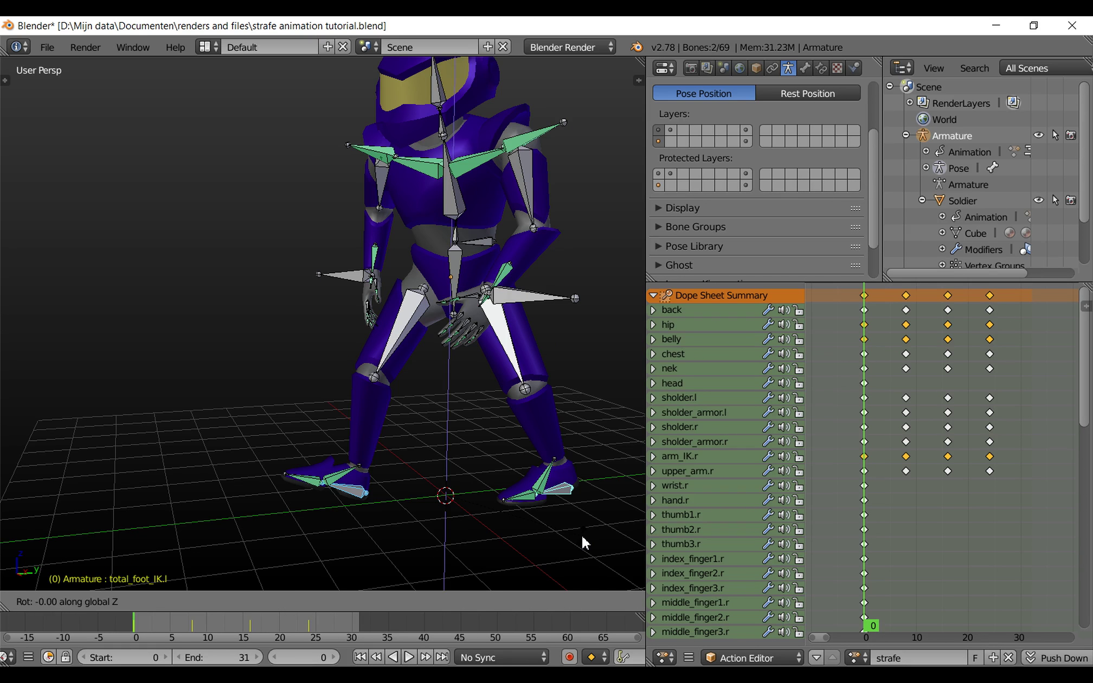
pyautogui.write('90')
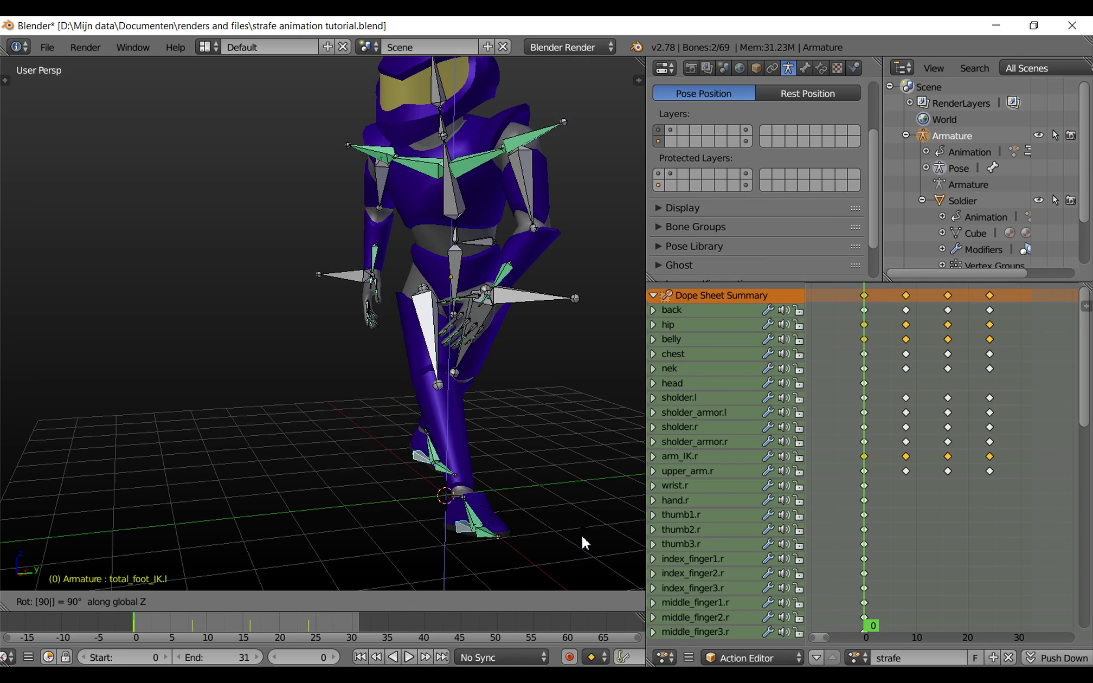
pyautogui.press('Return')
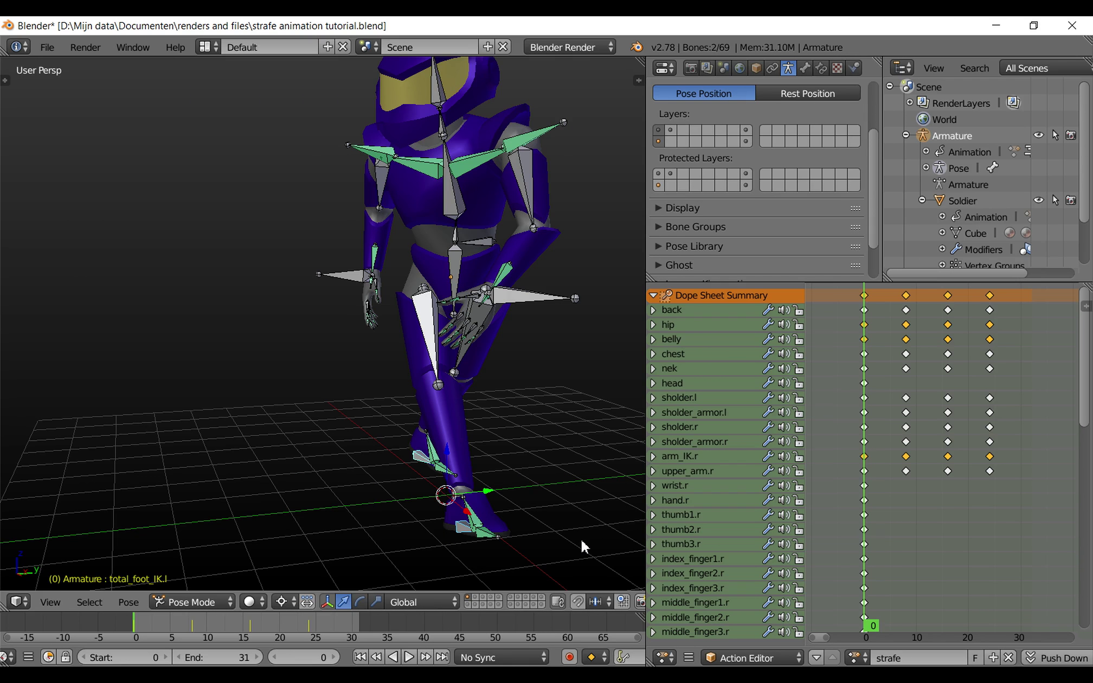
pyautogui.press('i')
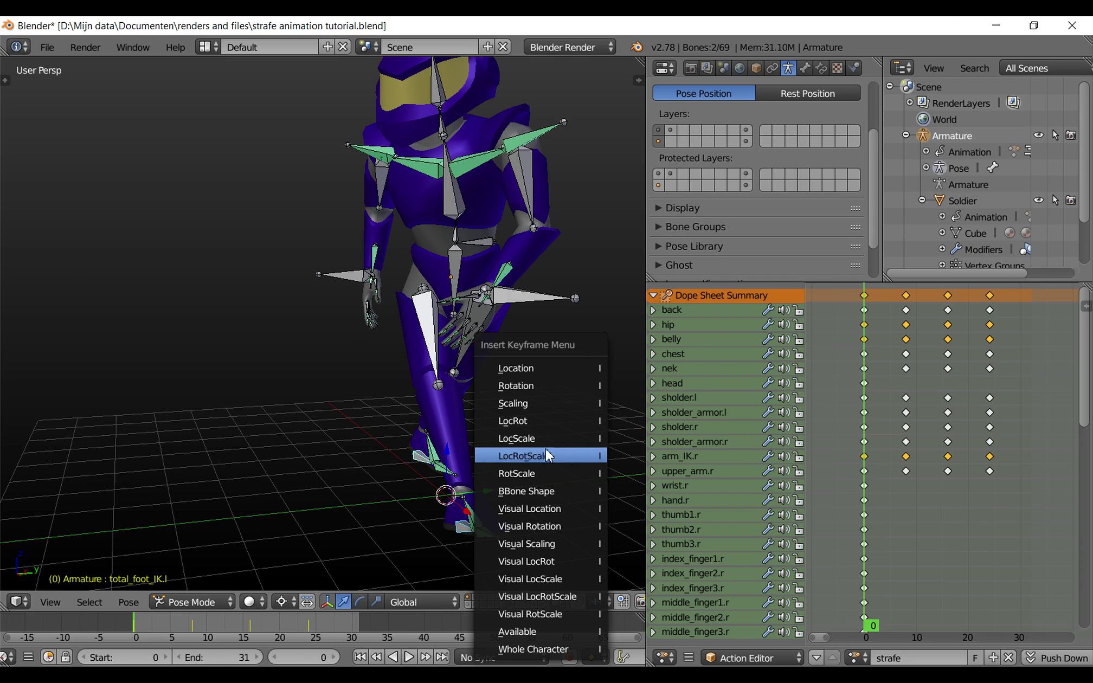
pyautogui.click(547, 420)
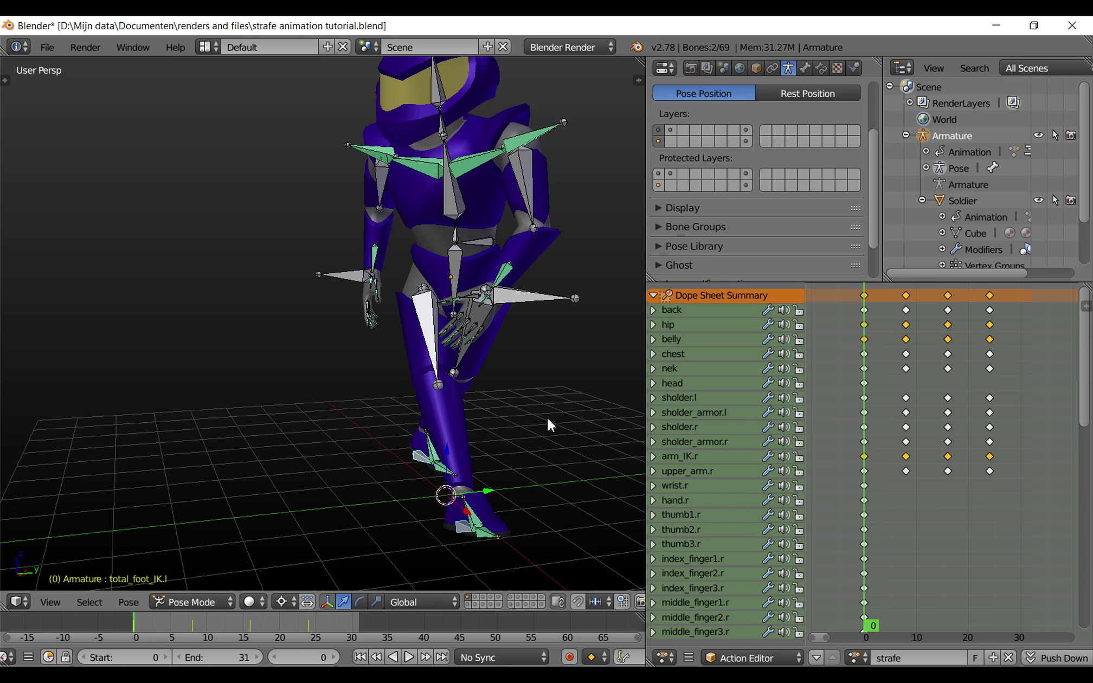
# At frame 8, rotate both total_foot_IK bones 90° about global Z and insert a LocRot keyframe.
pyautogui.press('Up')
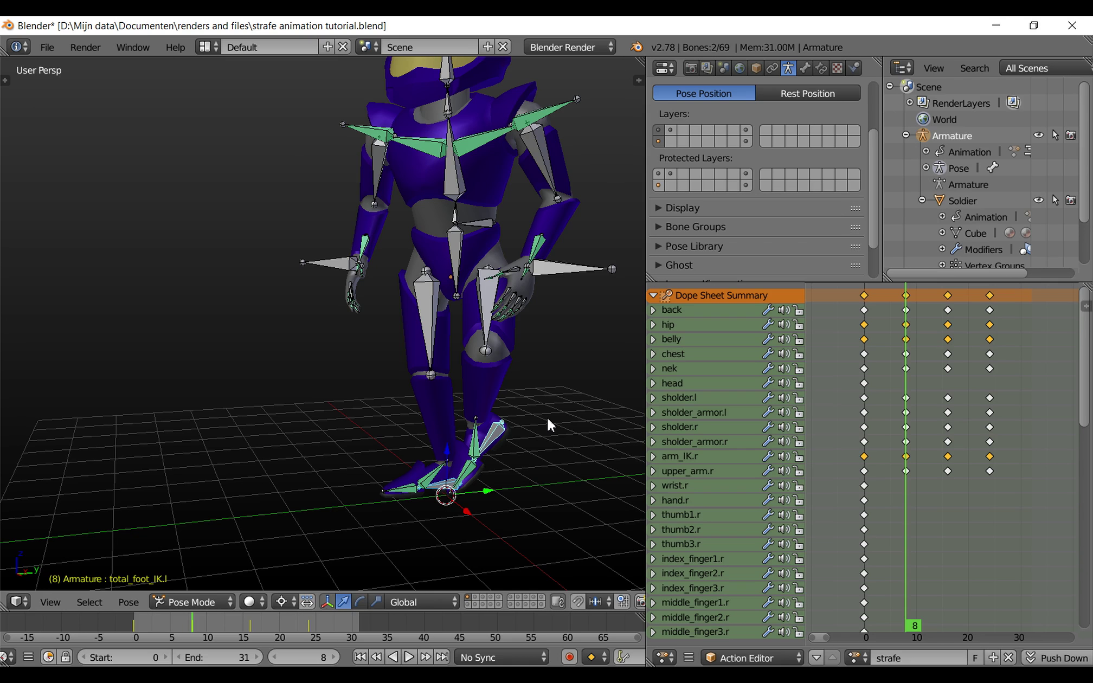
pyautogui.press('r')
pyautogui.press('z')
pyautogui.write('90')
pyautogui.press('Return')
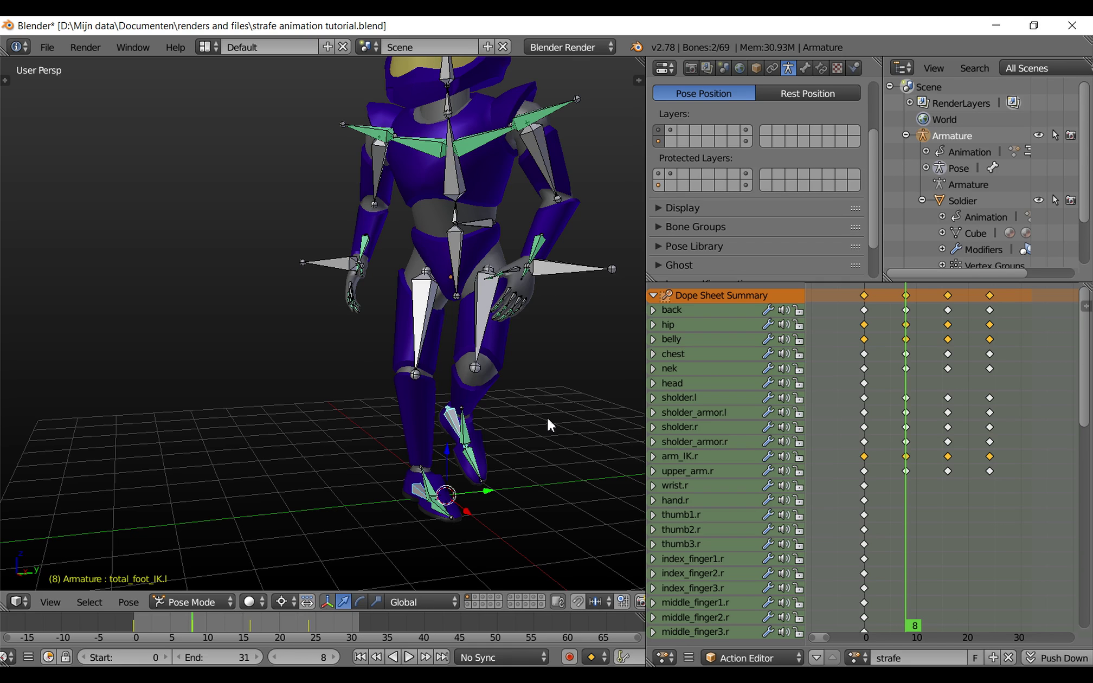
pyautogui.press('i')
pyautogui.click(547, 417)
# At frame 16, rotate both total_foot_IK bones 90° about global Z and insert a LocRot keyframe.
pyautogui.press('Up')
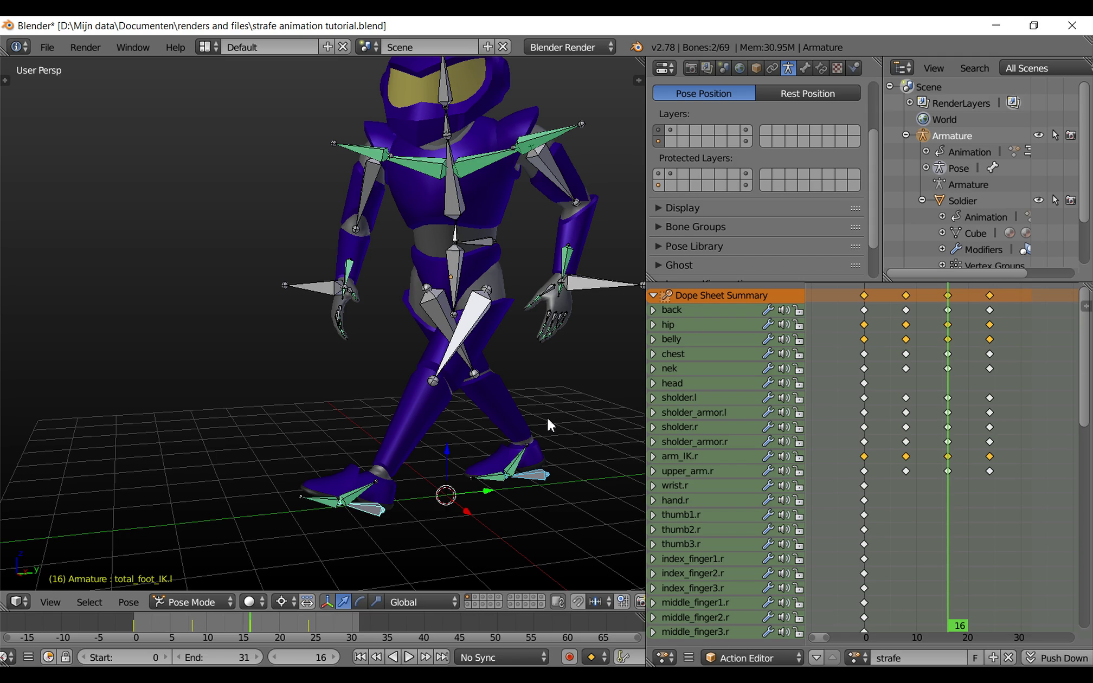
pyautogui.write('rz180')
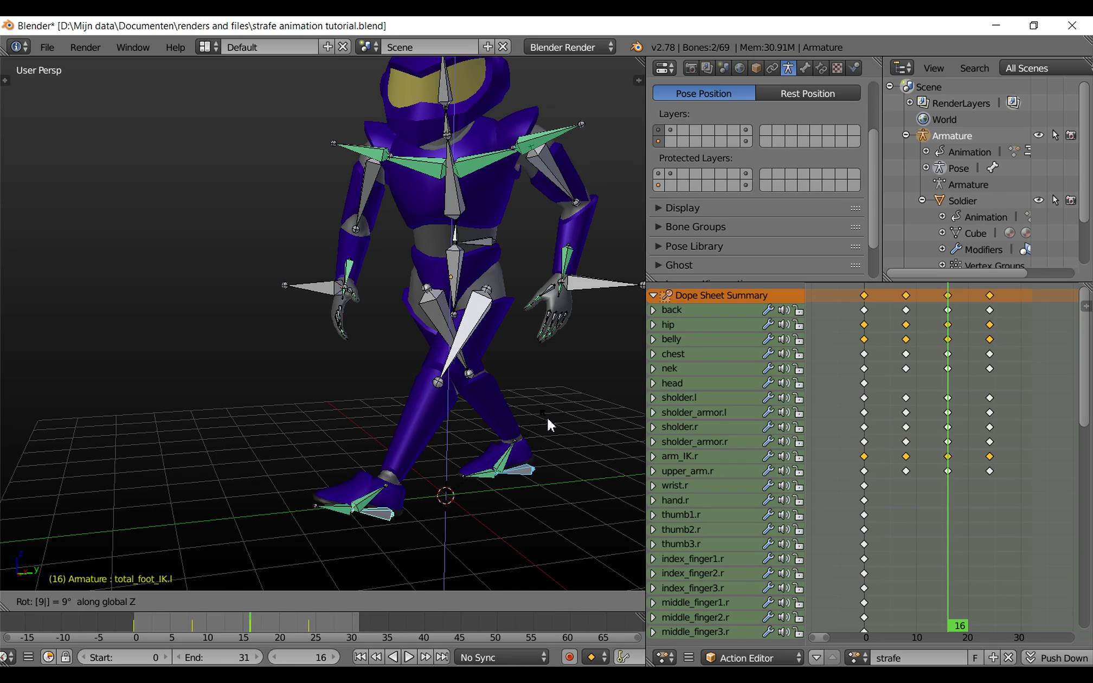
pyautogui.press('Return')
pyautogui.press('i')
pyautogui.click(547, 416)
# At frame 24, rotate both total_foot_IK bones 90° about global Z and insert a LocRot keyframe.
pyautogui.press('Up')
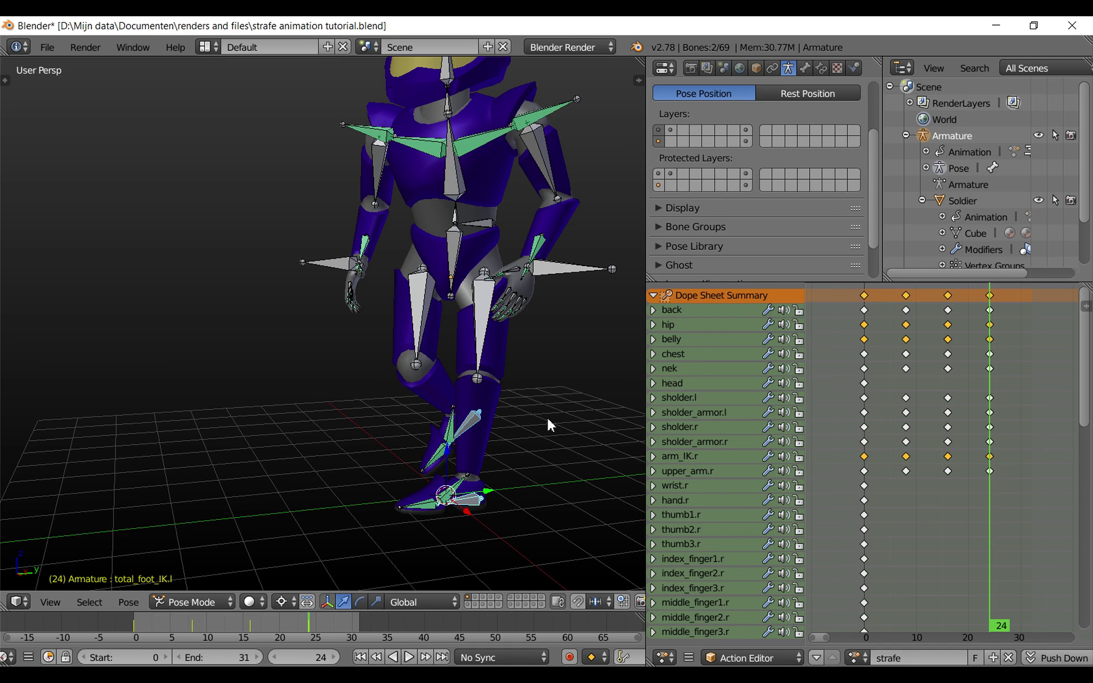
pyautogui.press('r')
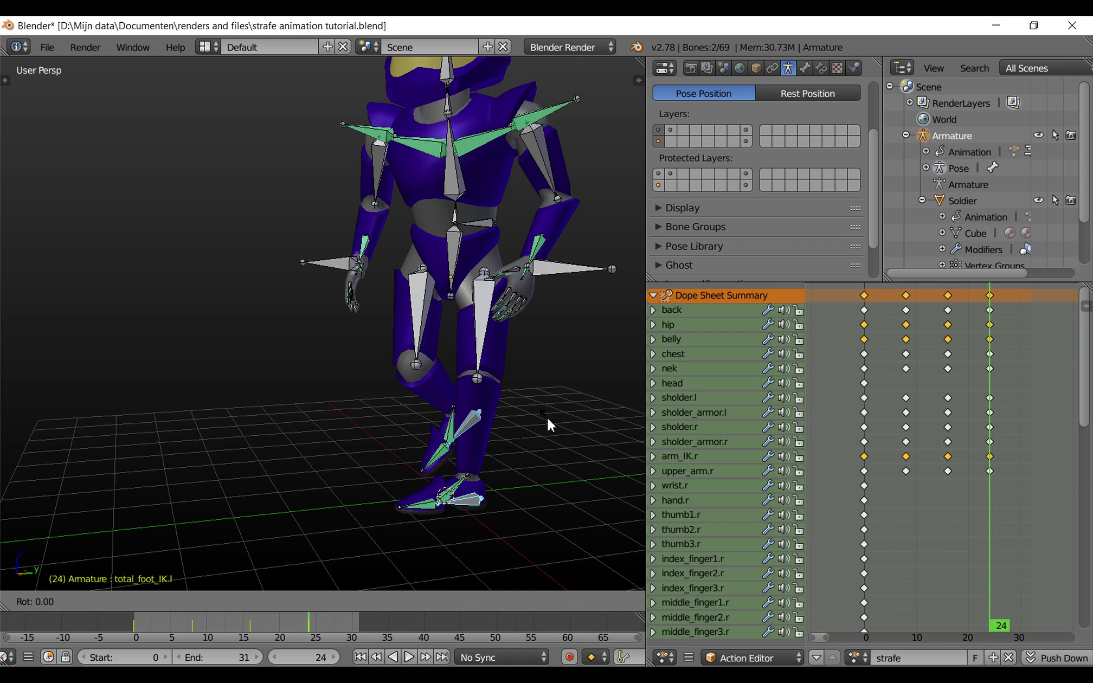
pyautogui.write('z')
pyautogui.write('90')
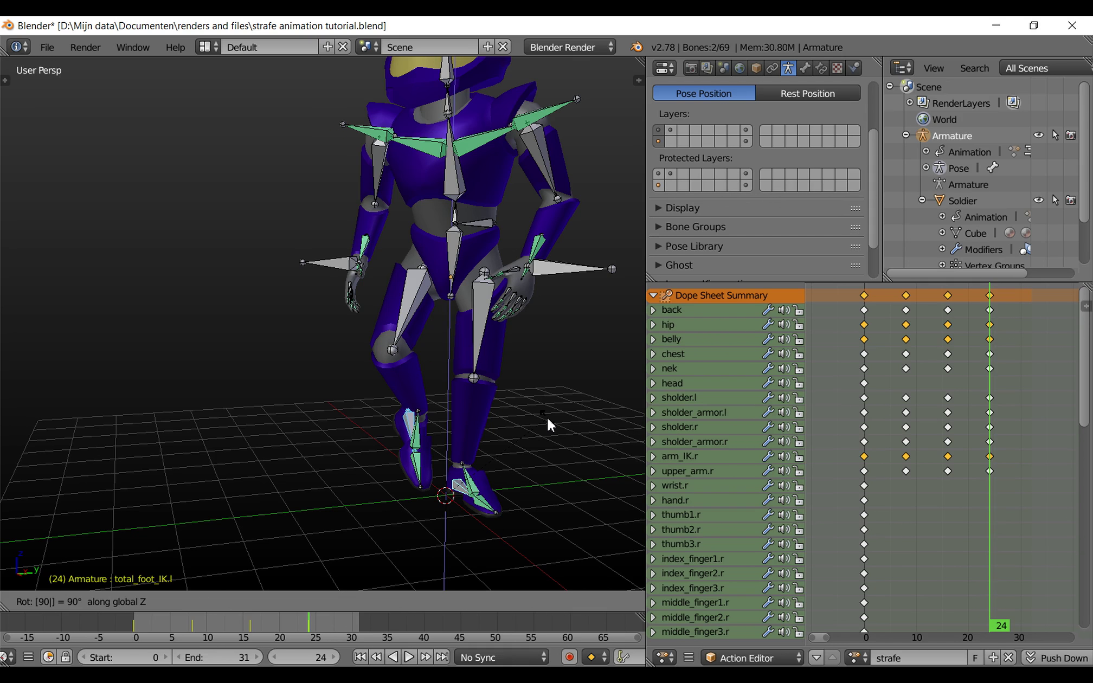
pyautogui.press('Return')
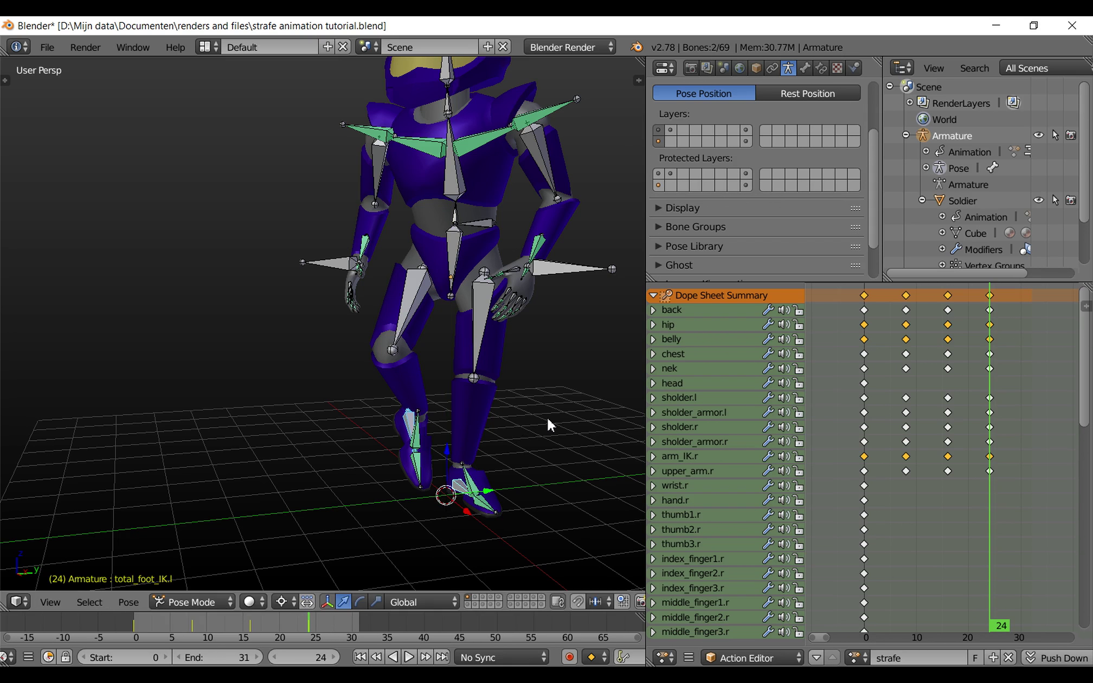
pyautogui.press('i')
pyautogui.click(548, 422)
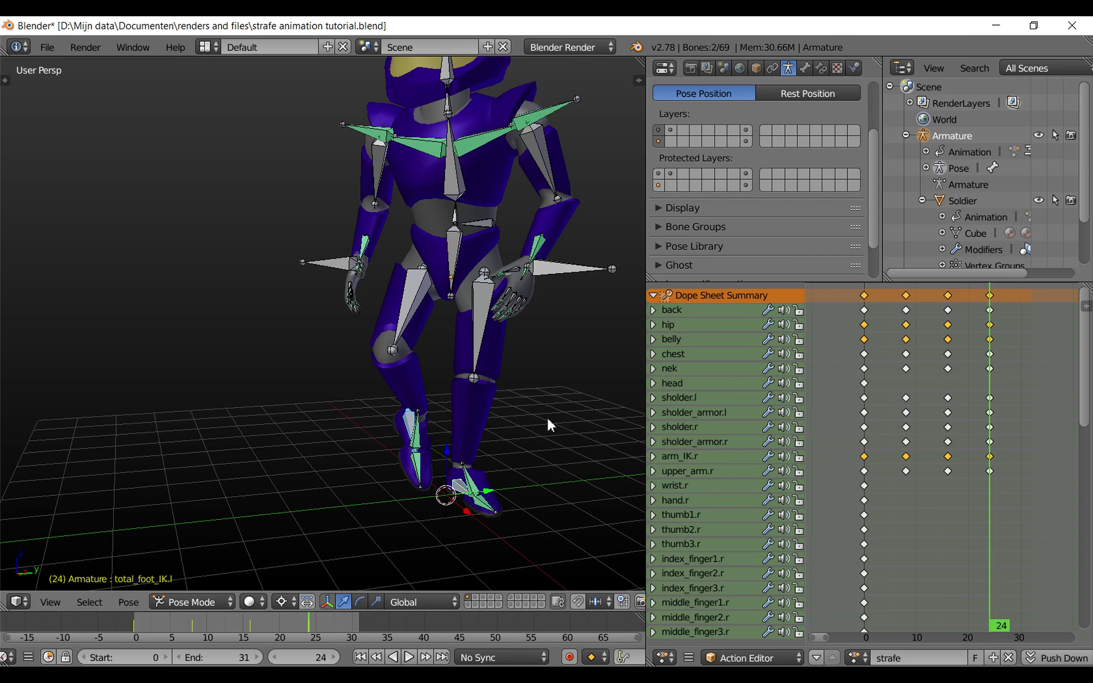
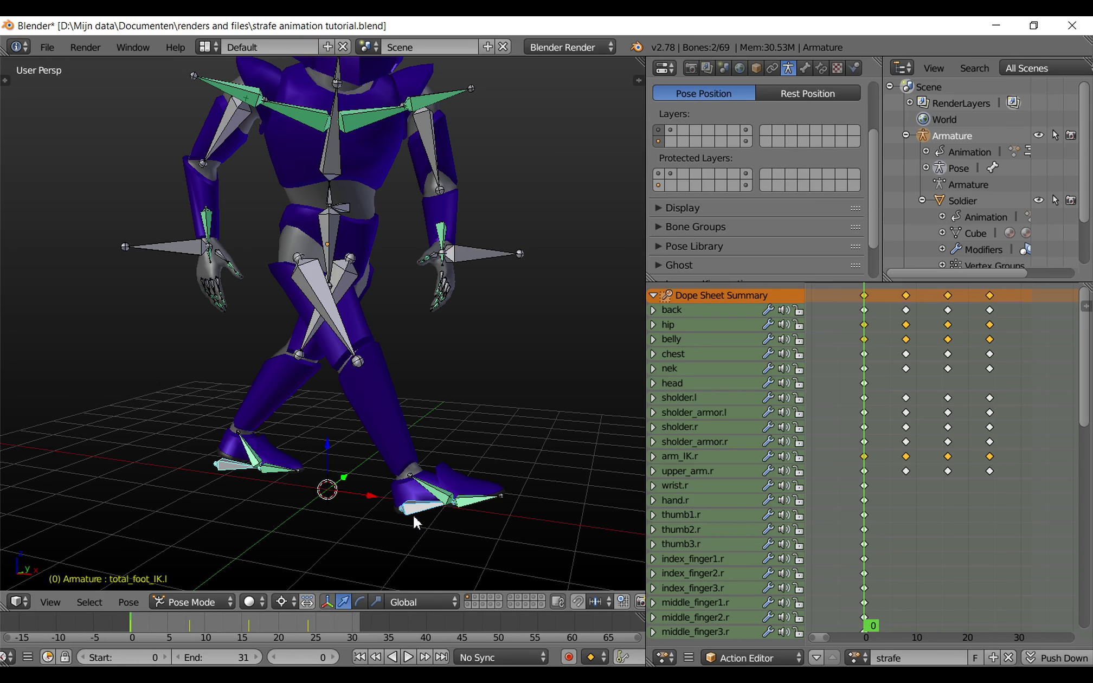
# Set the pivot point to Active Element and the transform orientation to Normal.
pyautogui.click(281, 600)
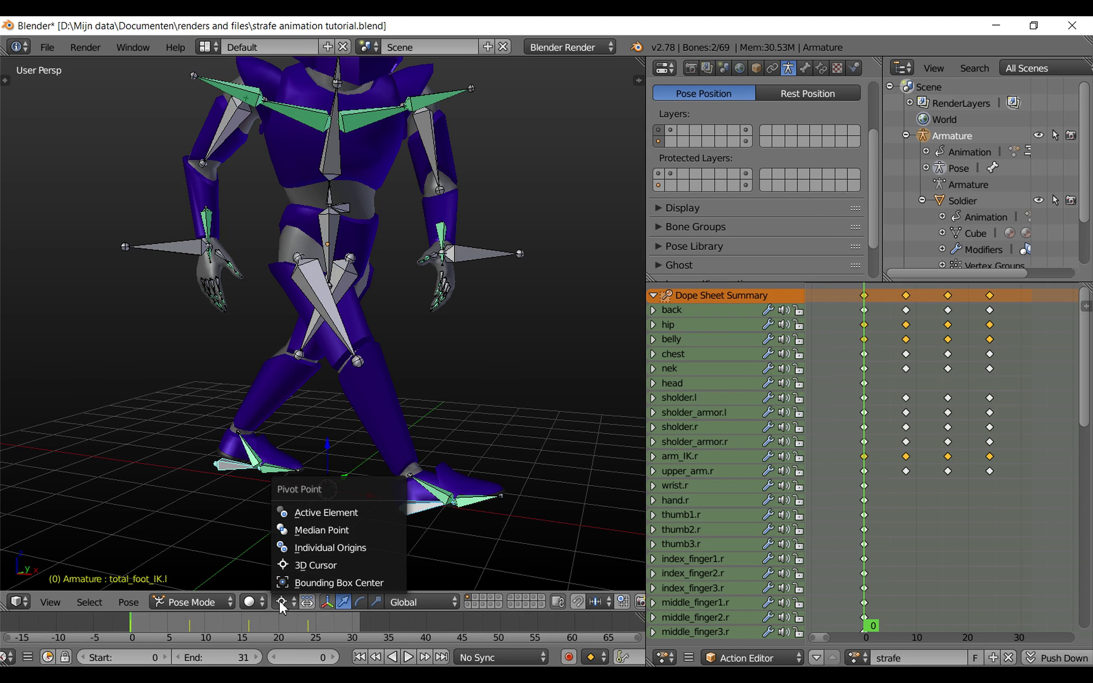
pyautogui.click(313, 508)
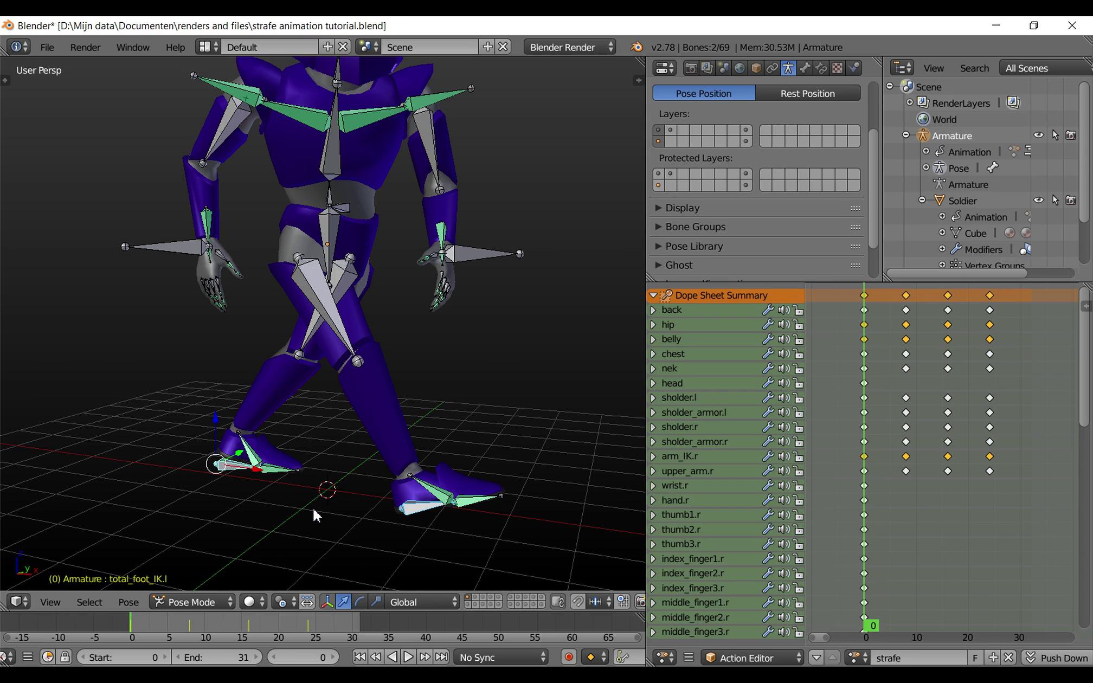
pyautogui.click(417, 603)
pyautogui.click(417, 548)
# At frame 0, select only the total_foot_IK.r bone and rotate it -60° about global Z.
pyautogui.rightClick(409, 513)
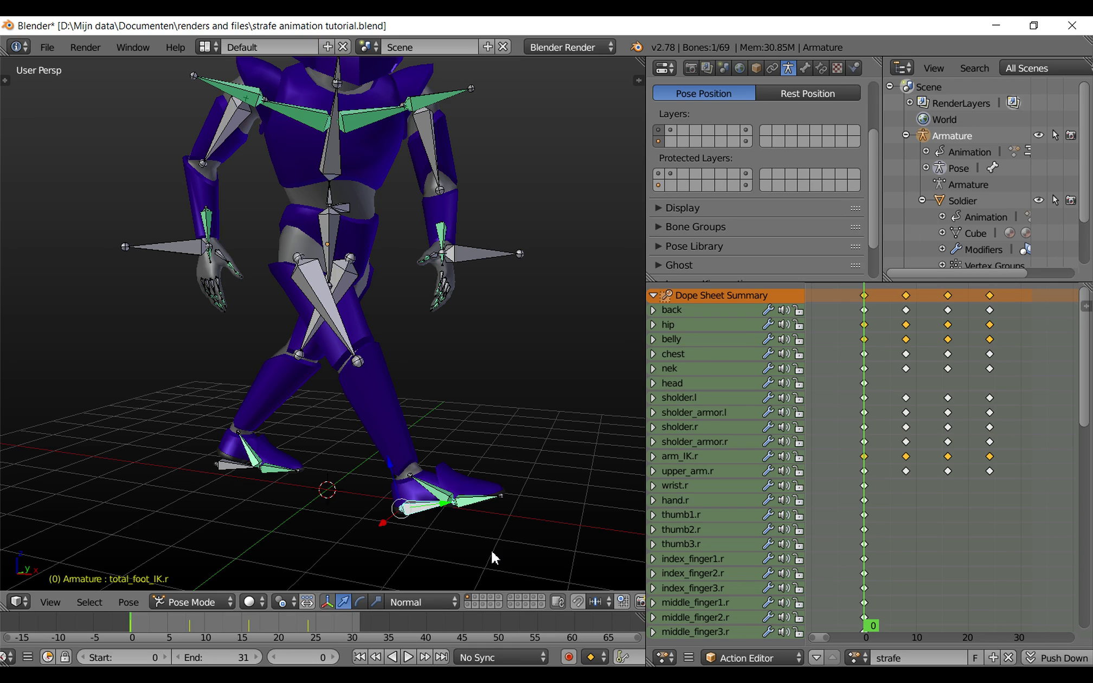
pyautogui.press('r')
pyautogui.press('z')
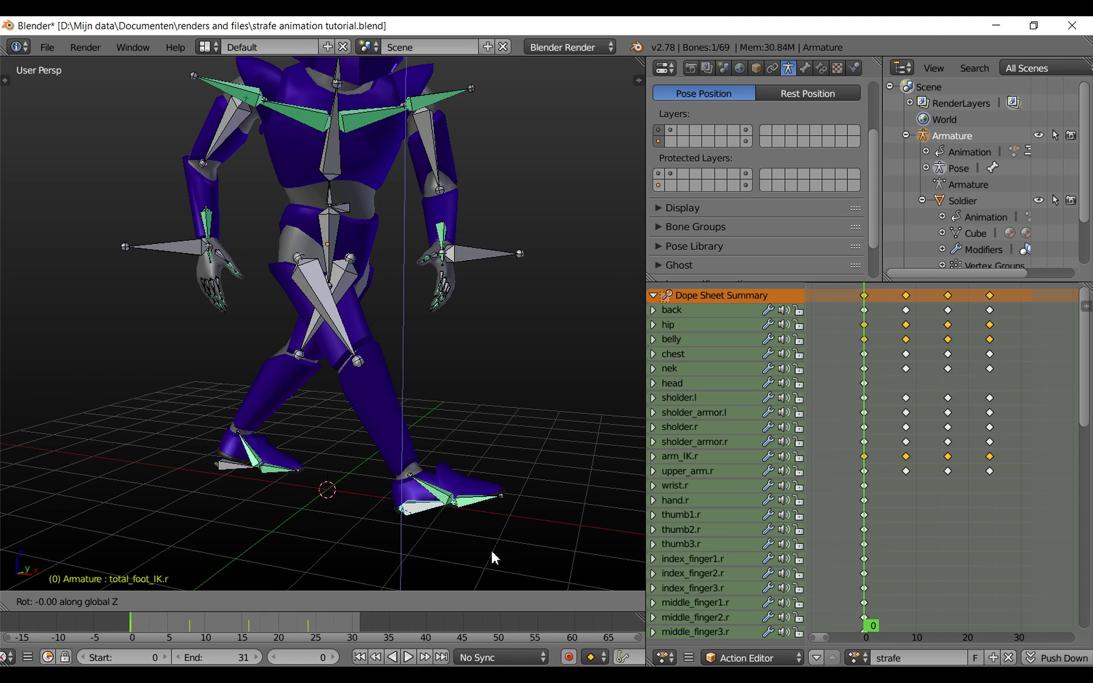
pyautogui.write('-60')
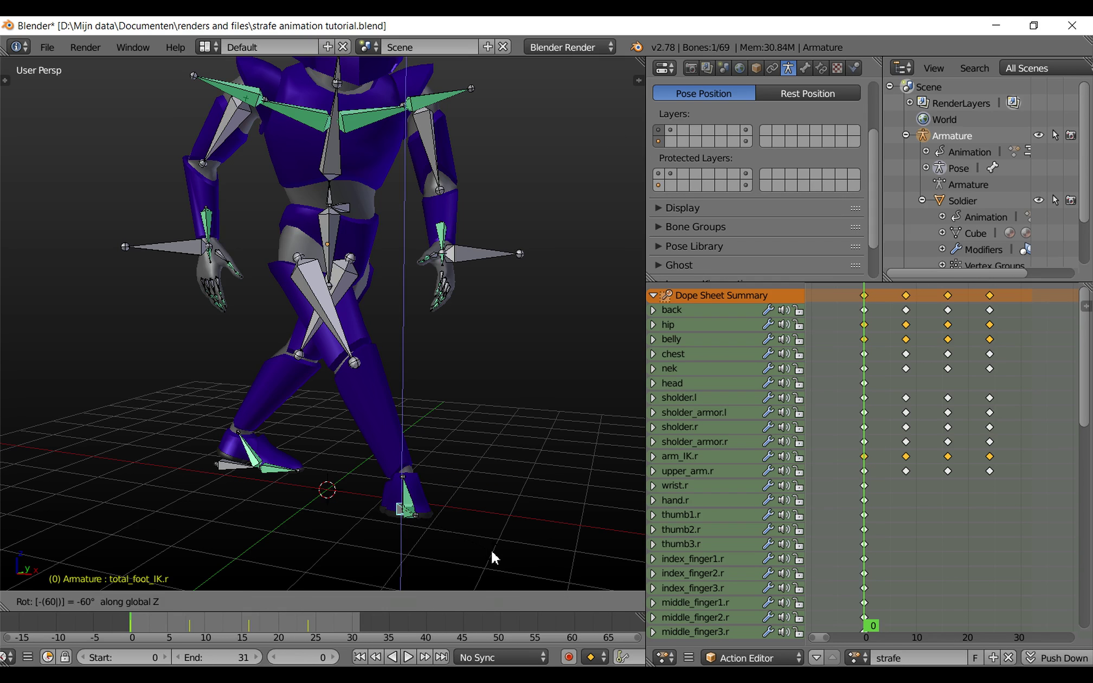
pyautogui.press('Return')
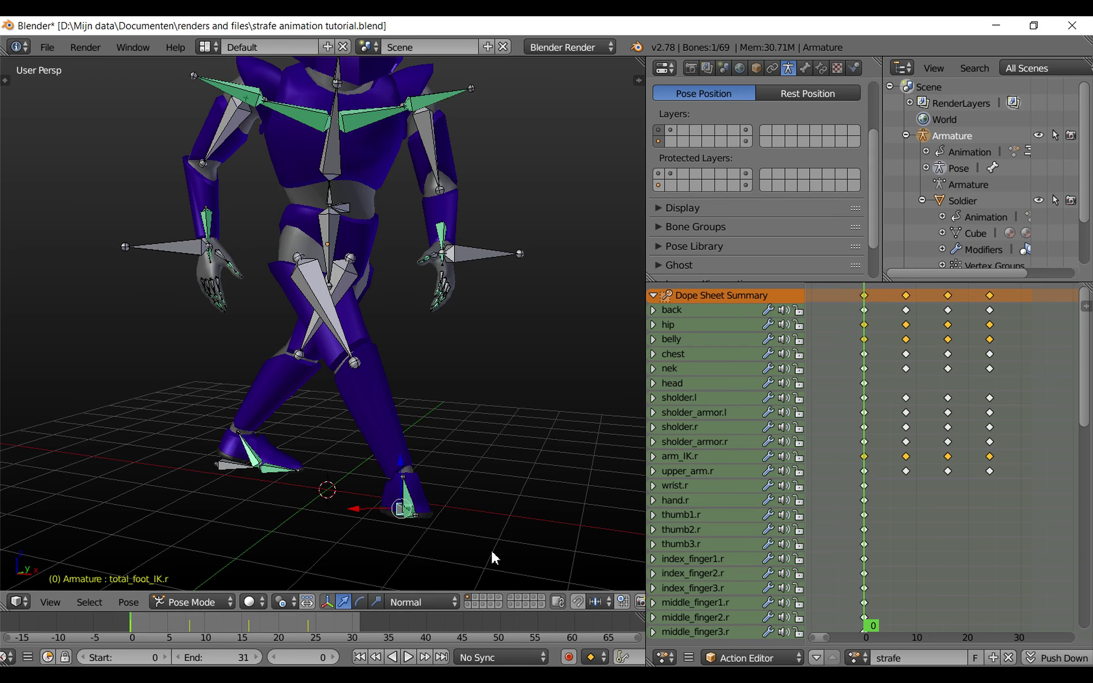
pyautogui.scroll(3, 488, 550)
pyautogui.scroll(4, 478, 549)
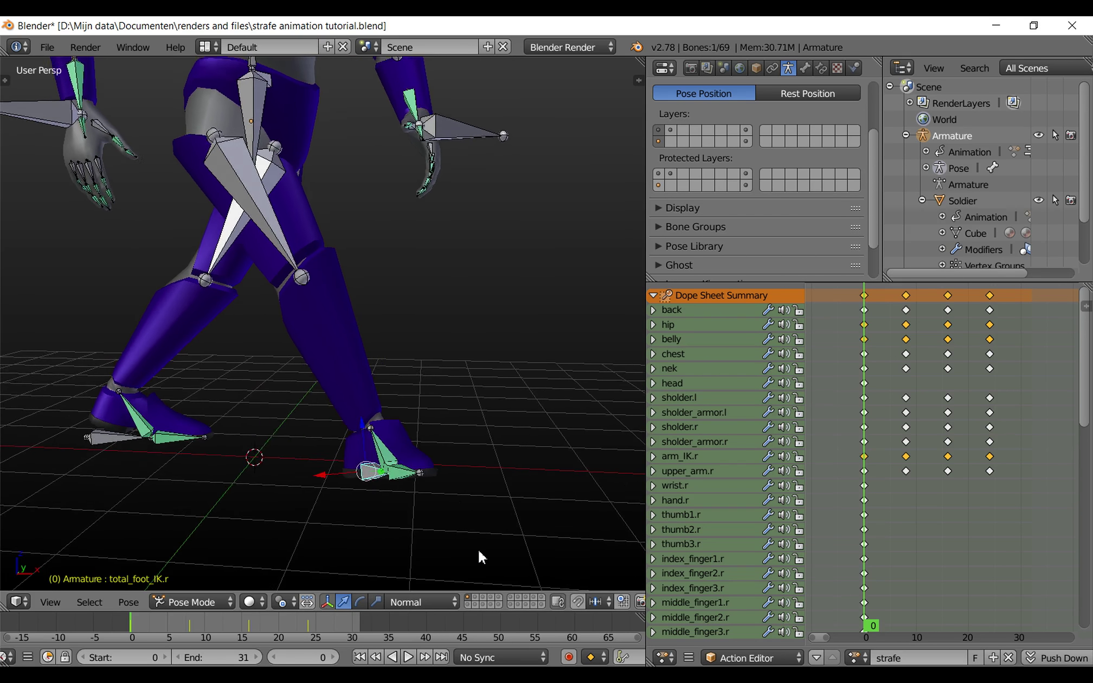
# Rotate the total_foot_IK.r bone freehand about its normal X axis at frame 0 to tilt the front foot's toe toward the floor.
pyautogui.keyDown('ctrl'); pyautogui.scroll(-2, 478, 549); pyautogui.keyUp('ctrl')
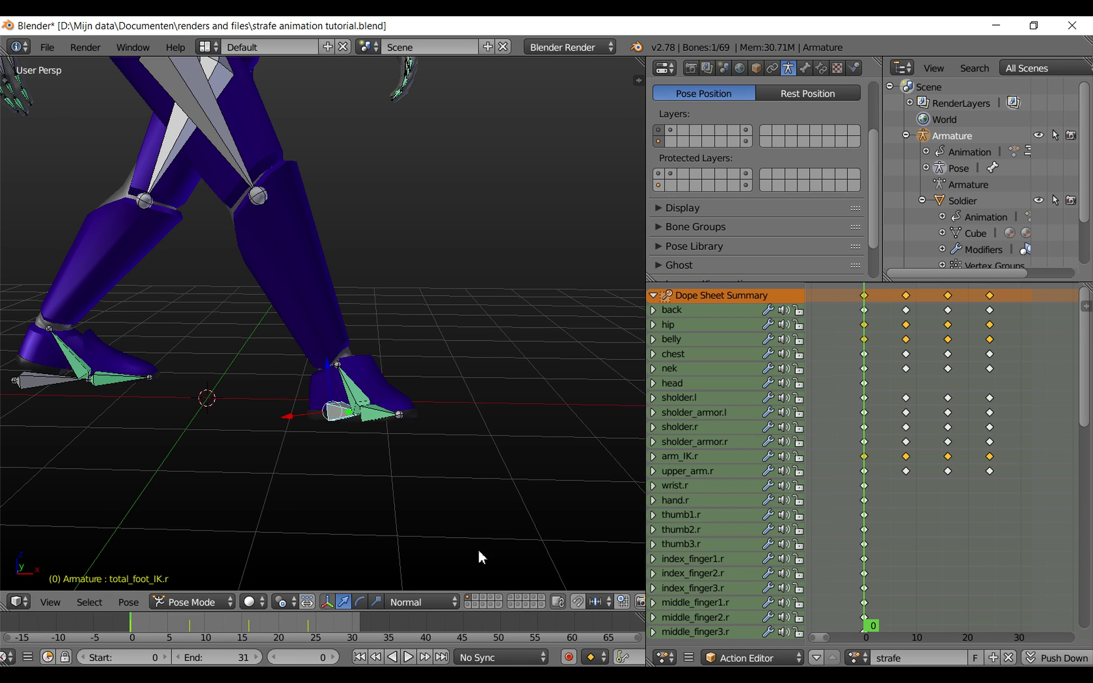
pyautogui.press('r')
pyautogui.press('x')
pyautogui.press('x')
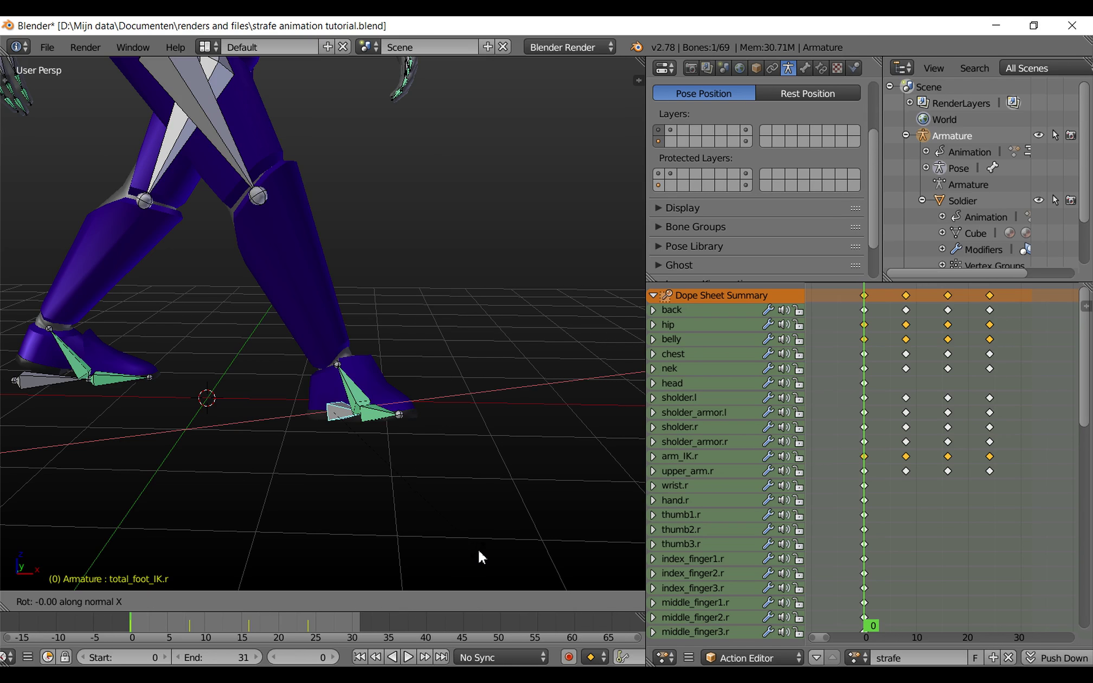
pyautogui.click(445, 548)
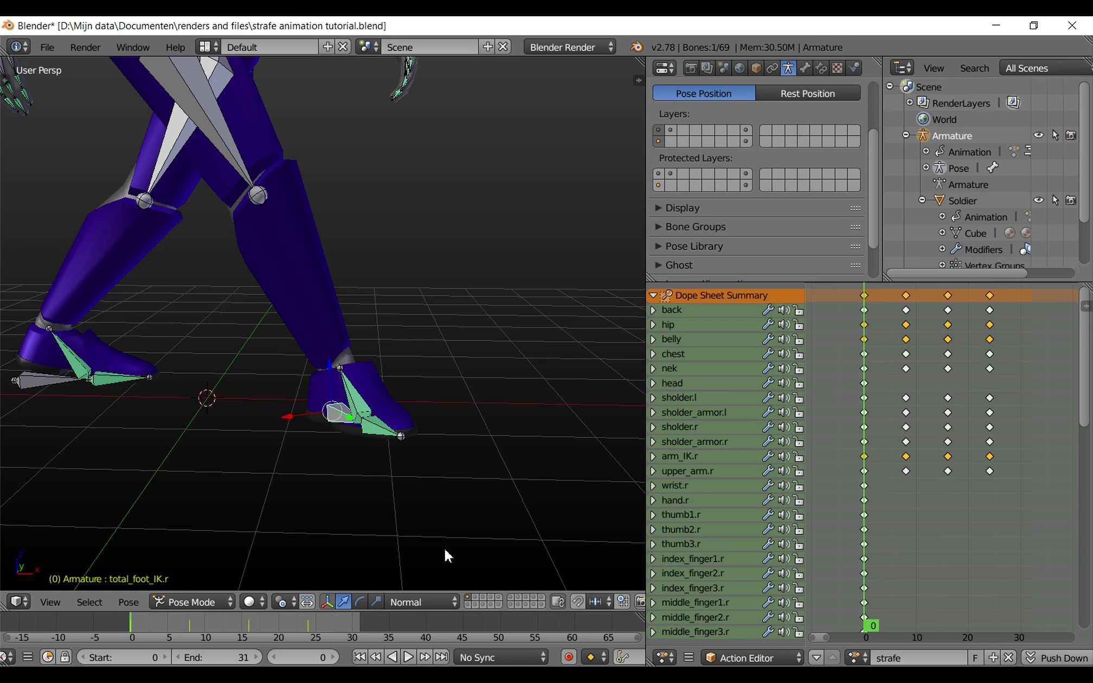
# Rotate total_foot_IK.r freehand about its normal Y axis to level the foot, and insert a LocRot keyframe at frame 0.
pyautogui.press('KP_4')
pyautogui.press('KP_4')
pyautogui.press('KP_4')
pyautogui.press('KP_4')
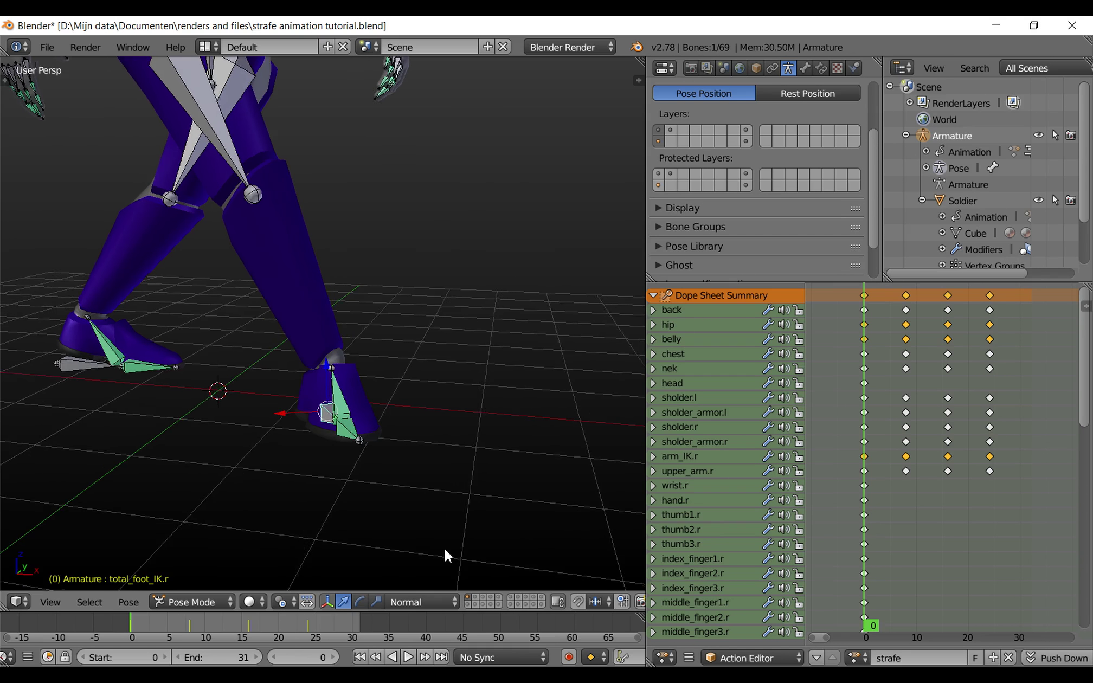
pyautogui.press('KP_4')
pyautogui.press('KP_4')
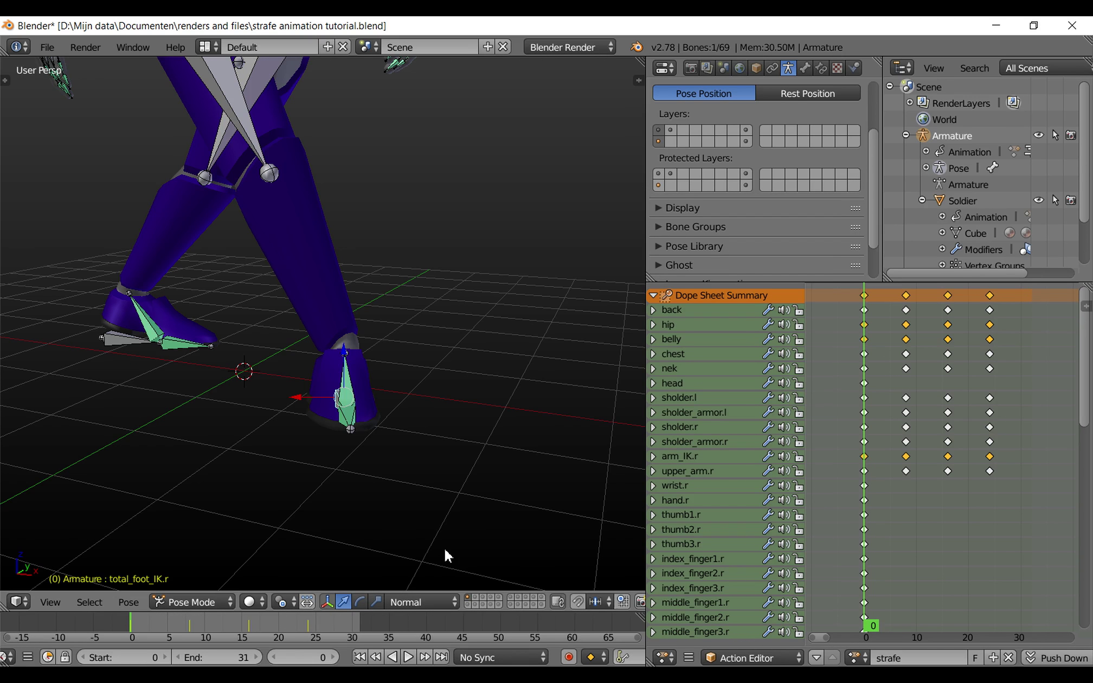
pyautogui.press('r')
pyautogui.press('y')
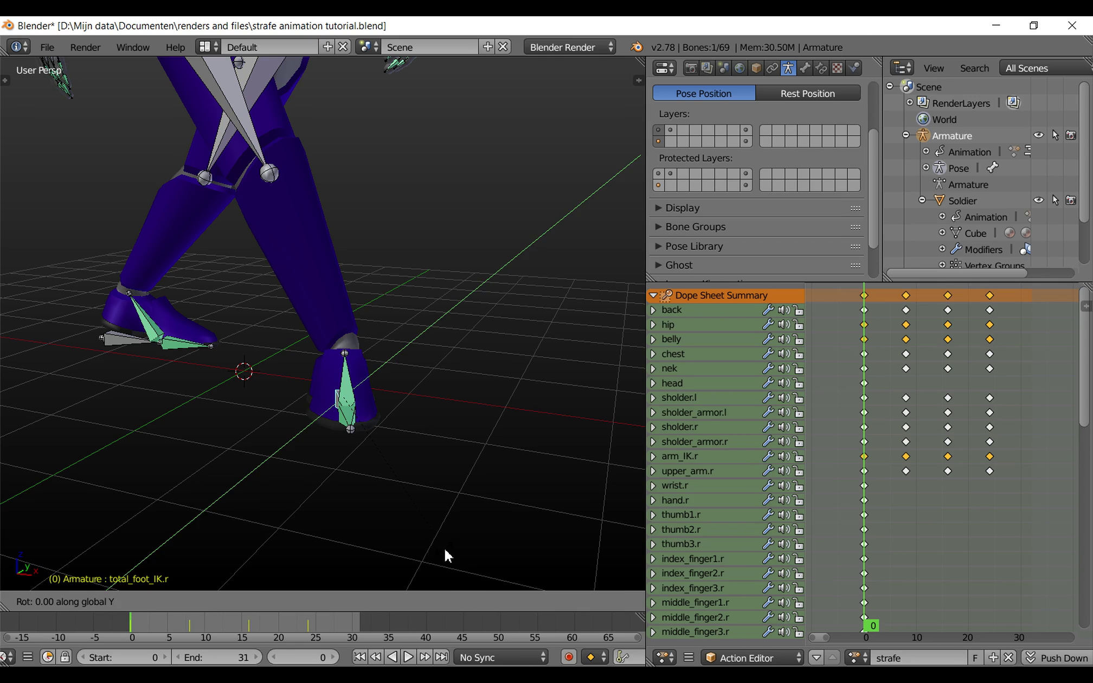
pyautogui.press('y')
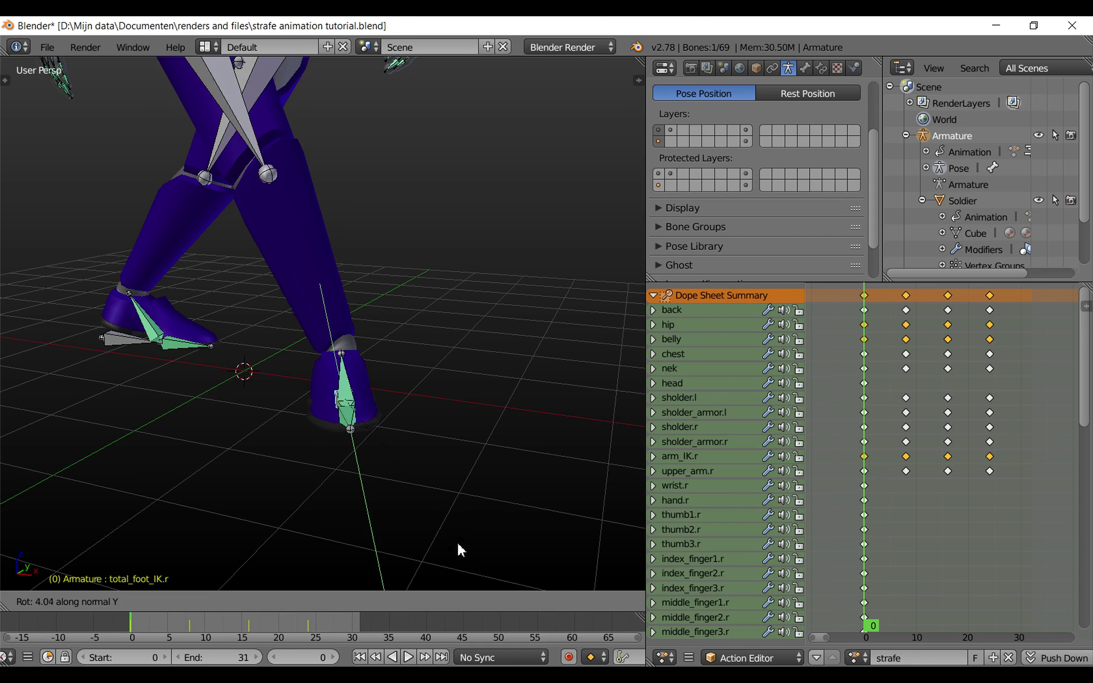
pyautogui.click(492, 513)
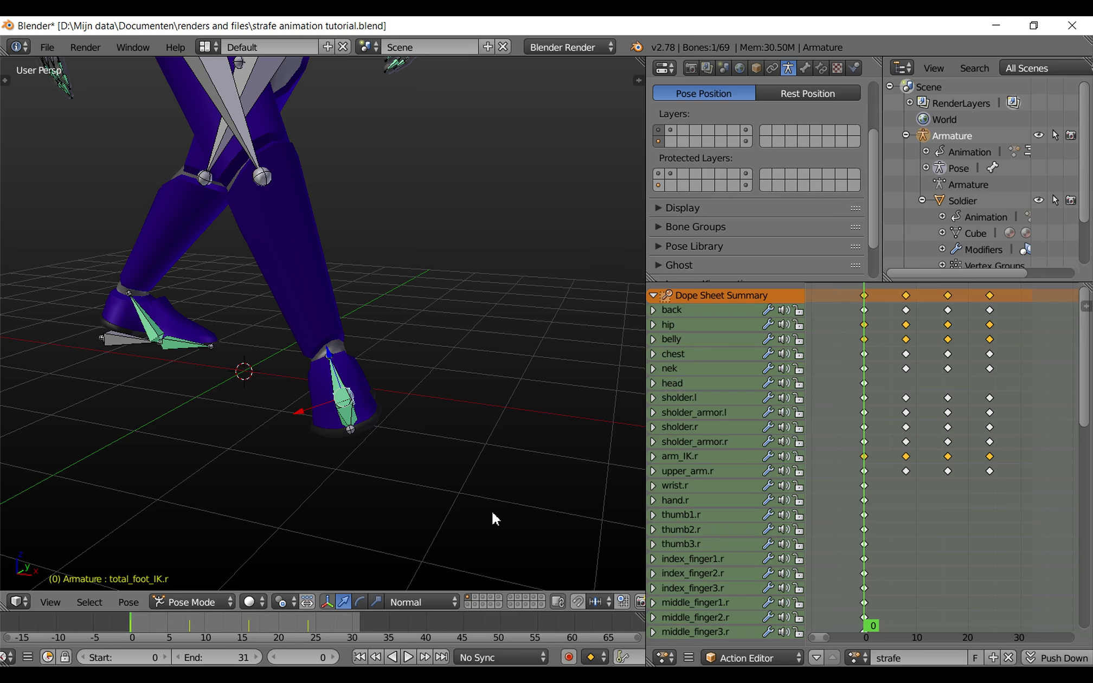
pyautogui.press('i')
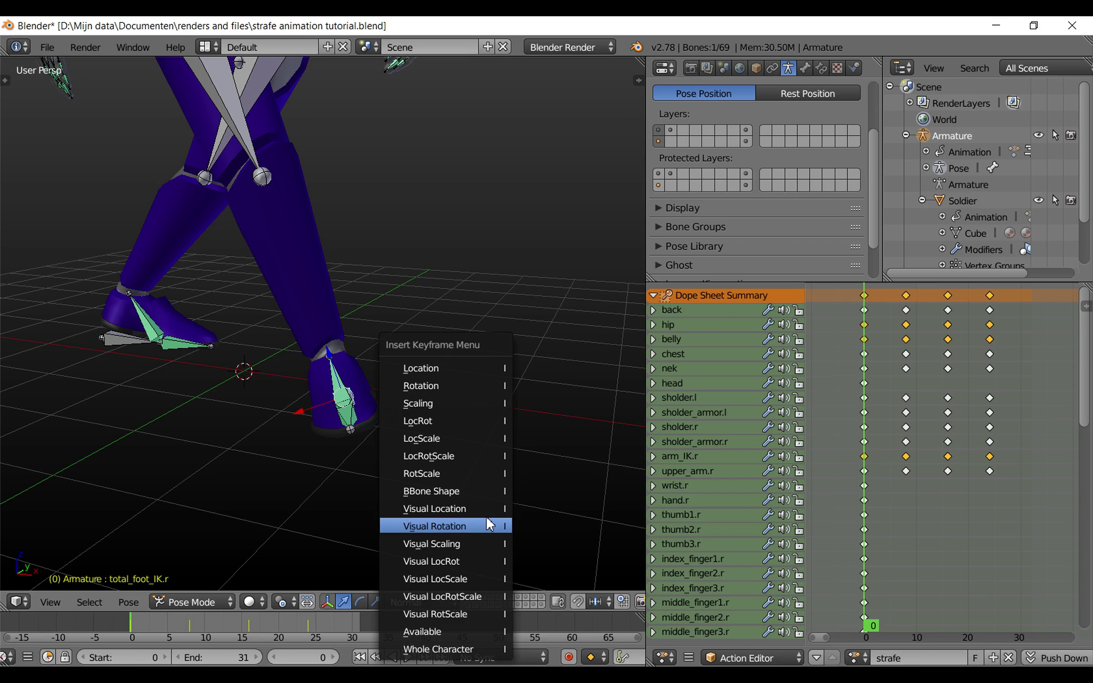
pyautogui.click(464, 420)
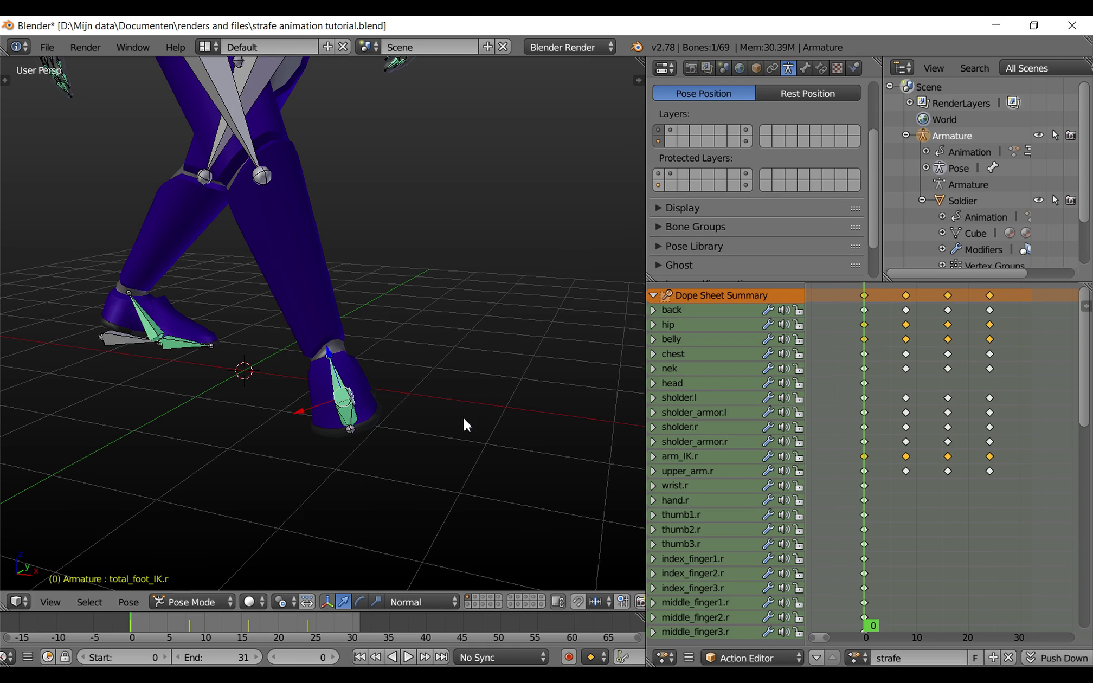
# Select the total_foot_IK.l bone at frame 0 and rotate it -30° about global Z.
pyautogui.moveTo(463, 417); pyautogui.dragTo(298, 389, button='middle')
pyautogui.rightClick(298, 391)
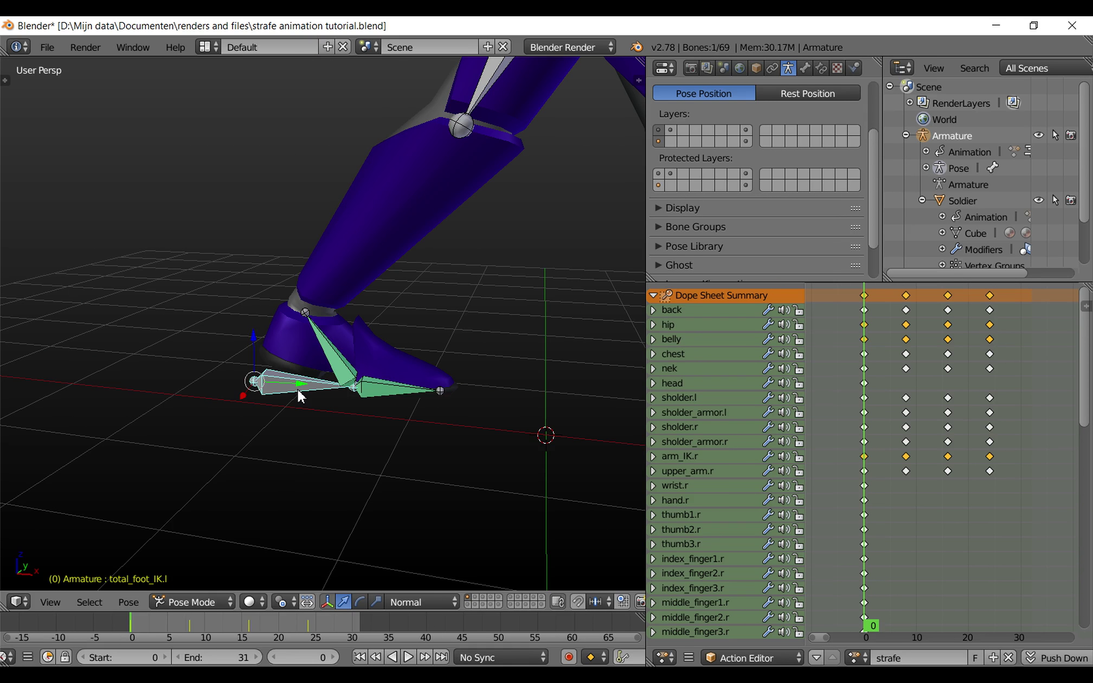
pyautogui.press('r')
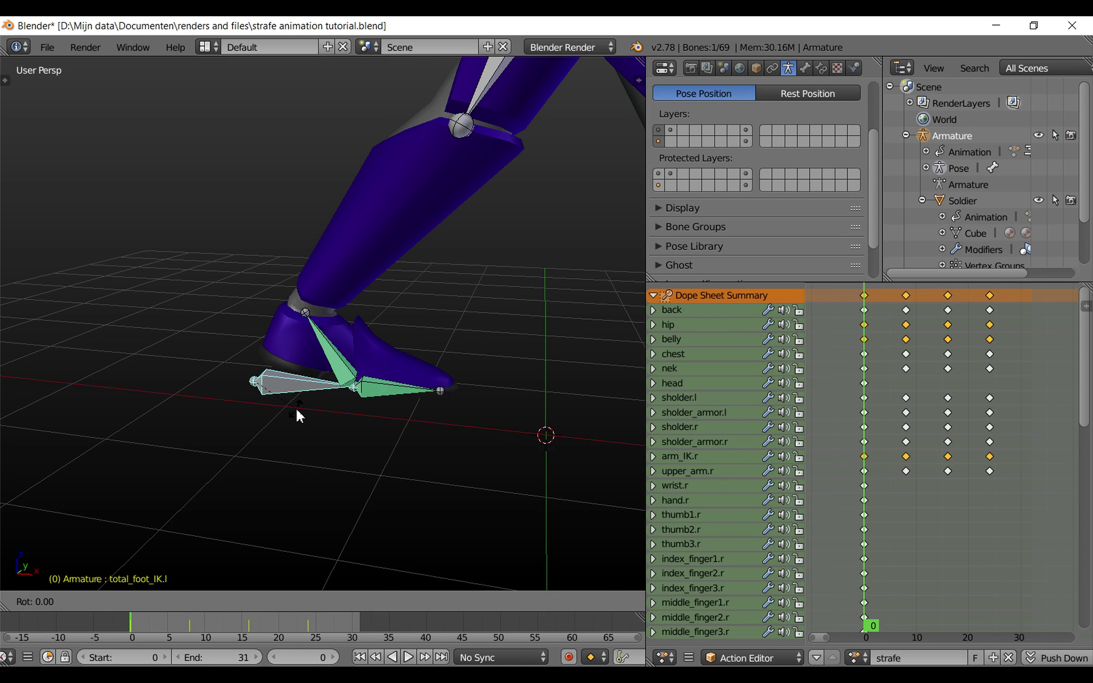
pyautogui.press('z')
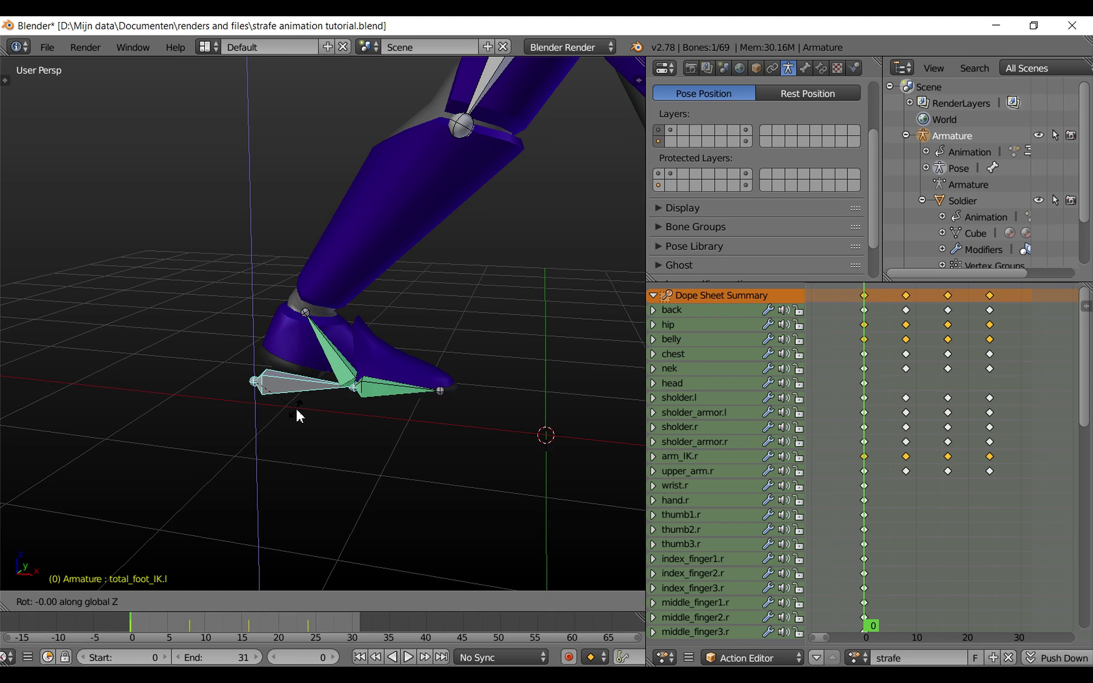
pyautogui.write('-30')
pyautogui.press('Return')
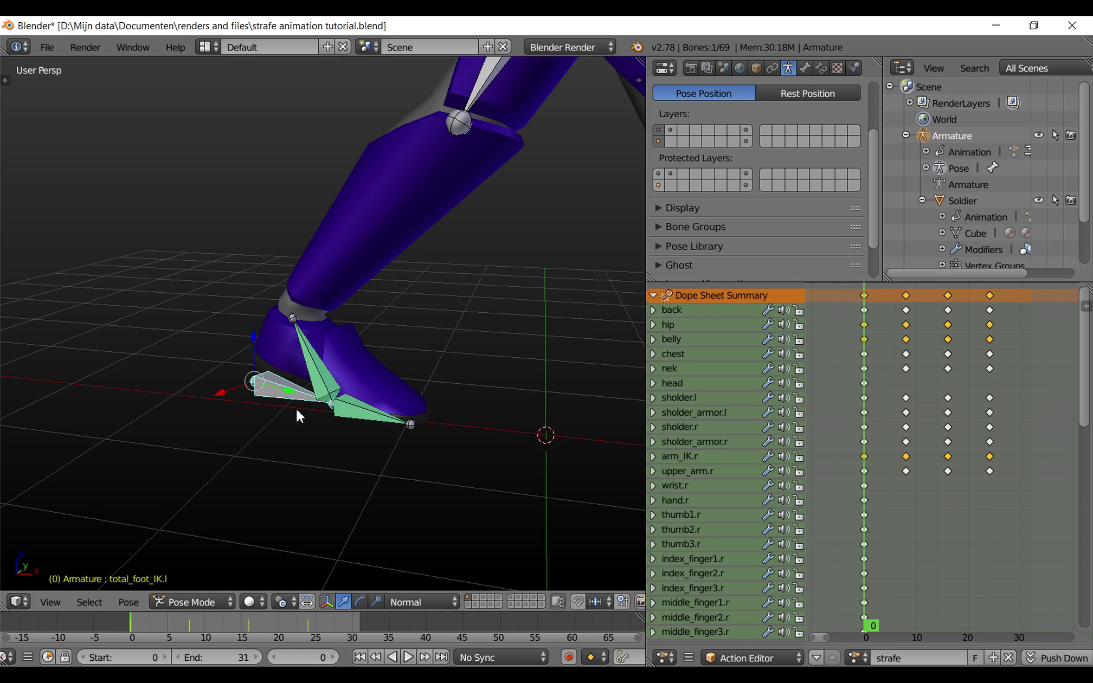
# Rotate total_foot_IK.l about -11° around its normal Y axis and insert a LocRot keyframe at frame 0.
pyautogui.press('KP_4')
pyautogui.press('KP_4')
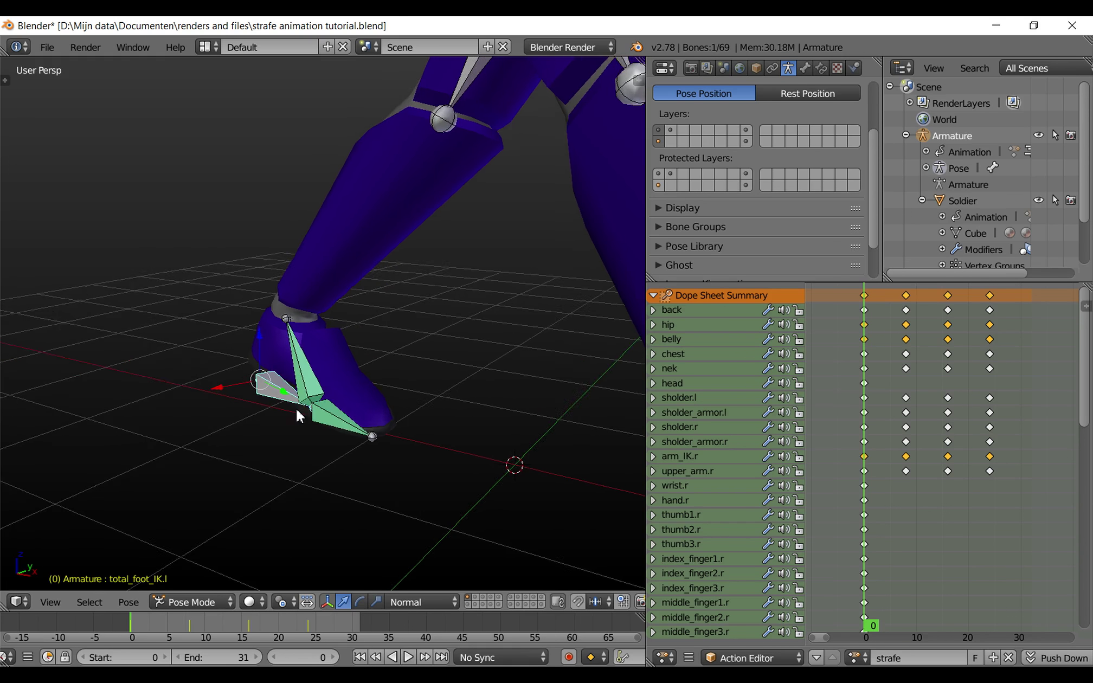
pyautogui.press('KP_4')
pyautogui.press('KP_4')
pyautogui.press('KP_4')
pyautogui.press('KP_4')
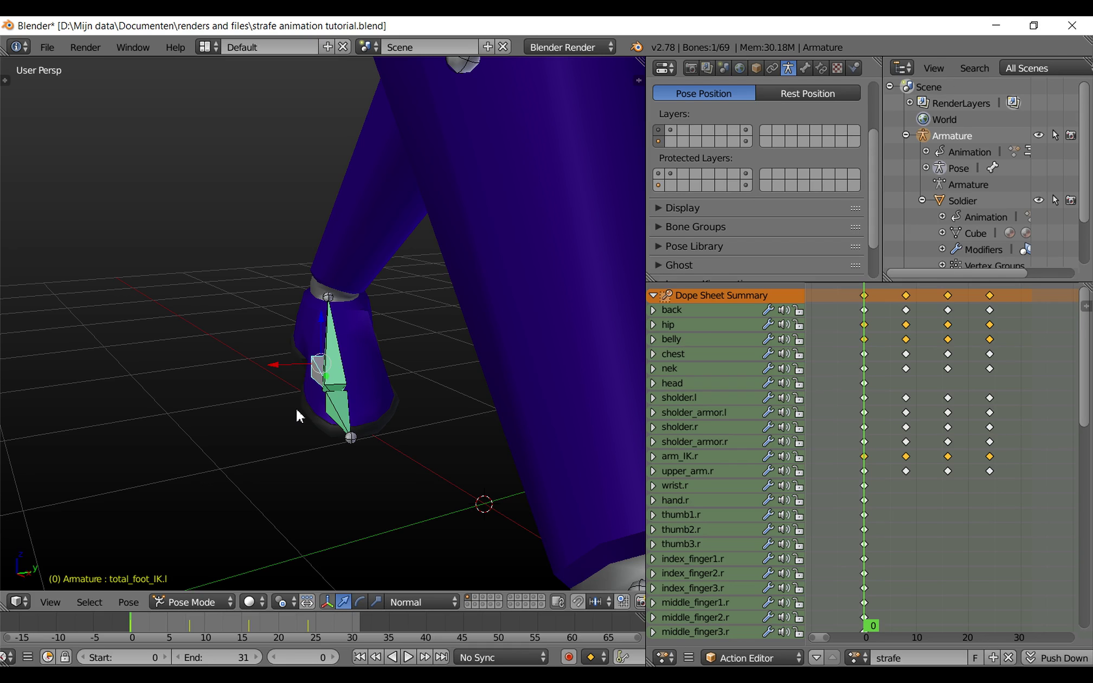
pyautogui.press('r')
pyautogui.press('y')
pyautogui.press('y')
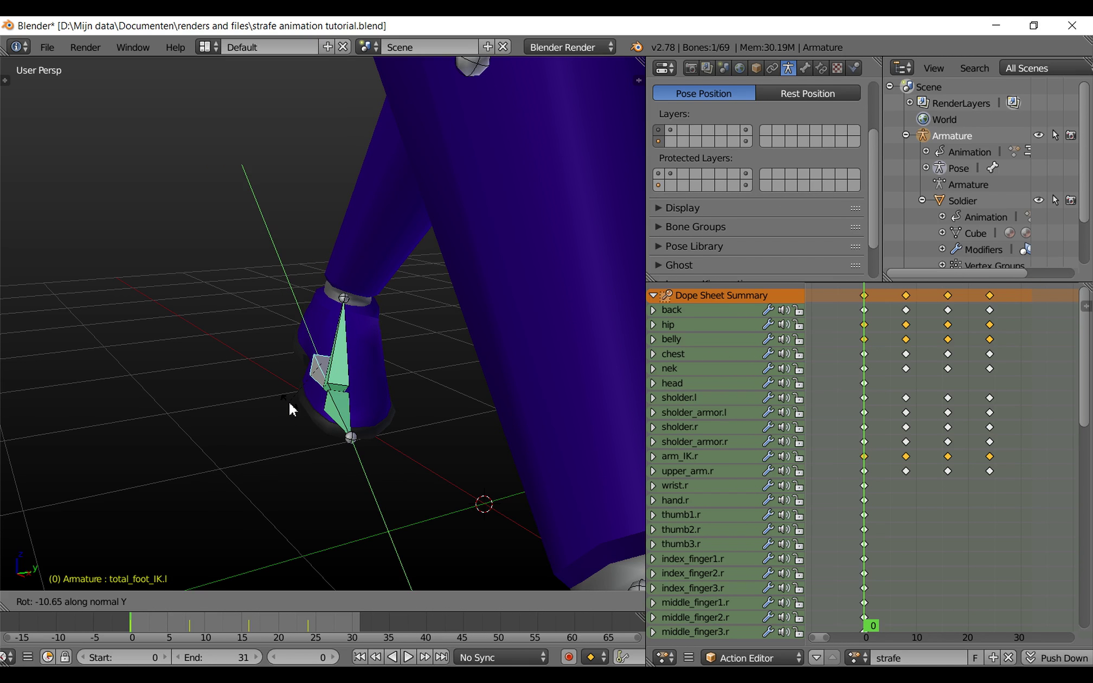
pyautogui.click(290, 406)
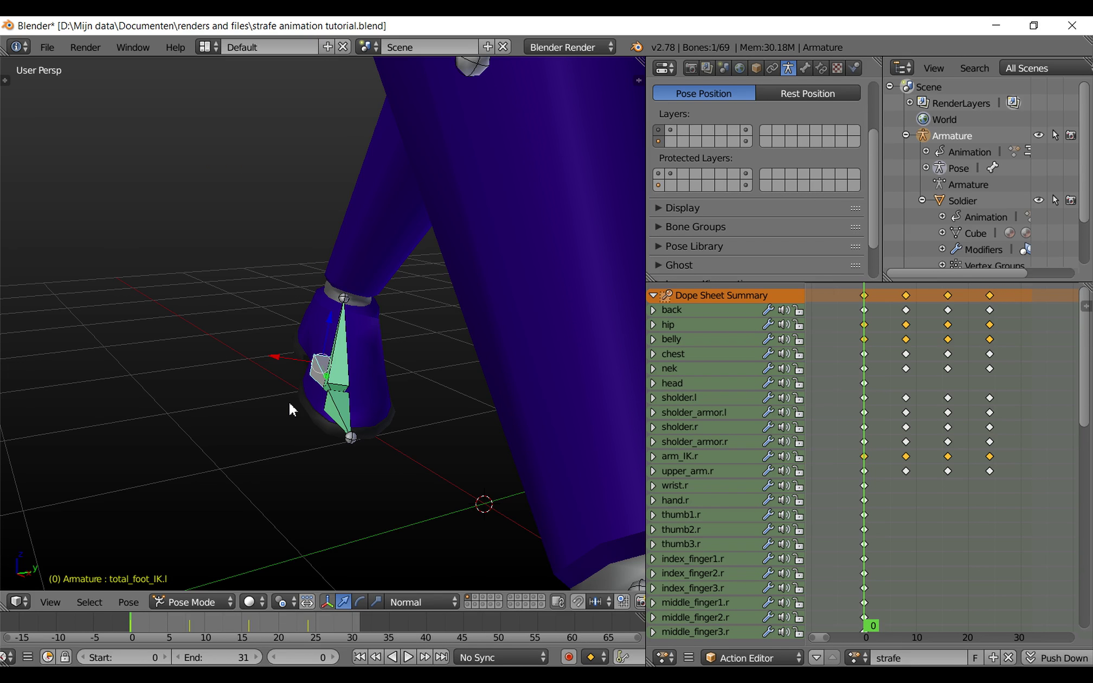
pyautogui.press('i')
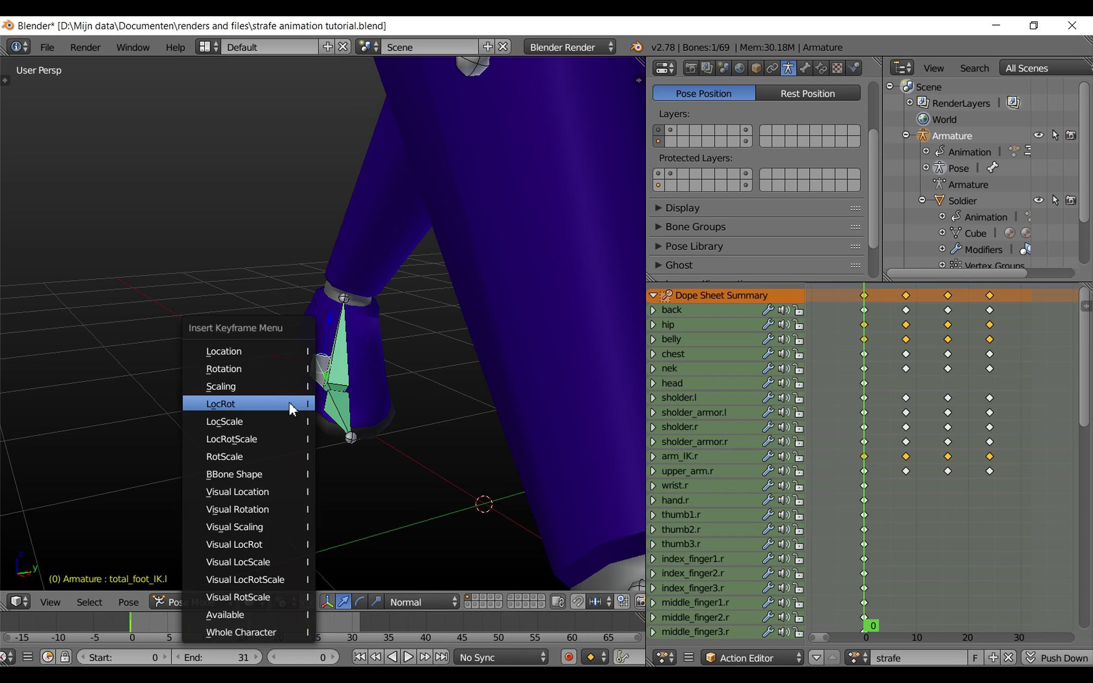
pyautogui.click(288, 403)
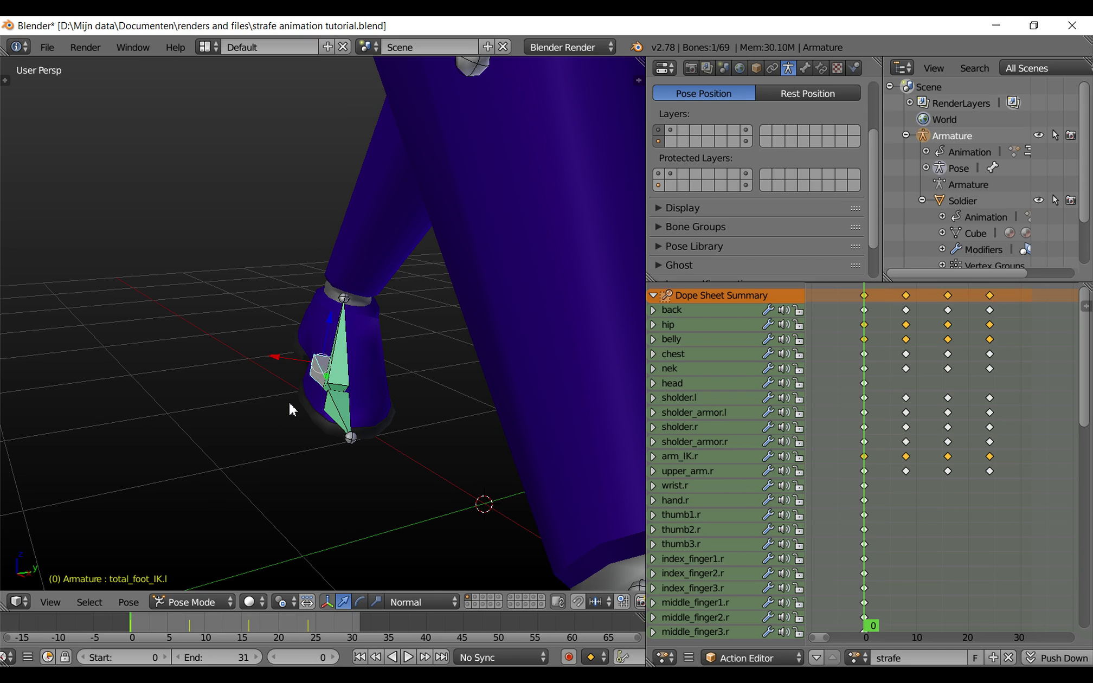
# At frame 8, rotate the total_foot_IK.l bone -30° about global Z.
pyautogui.press('Up')
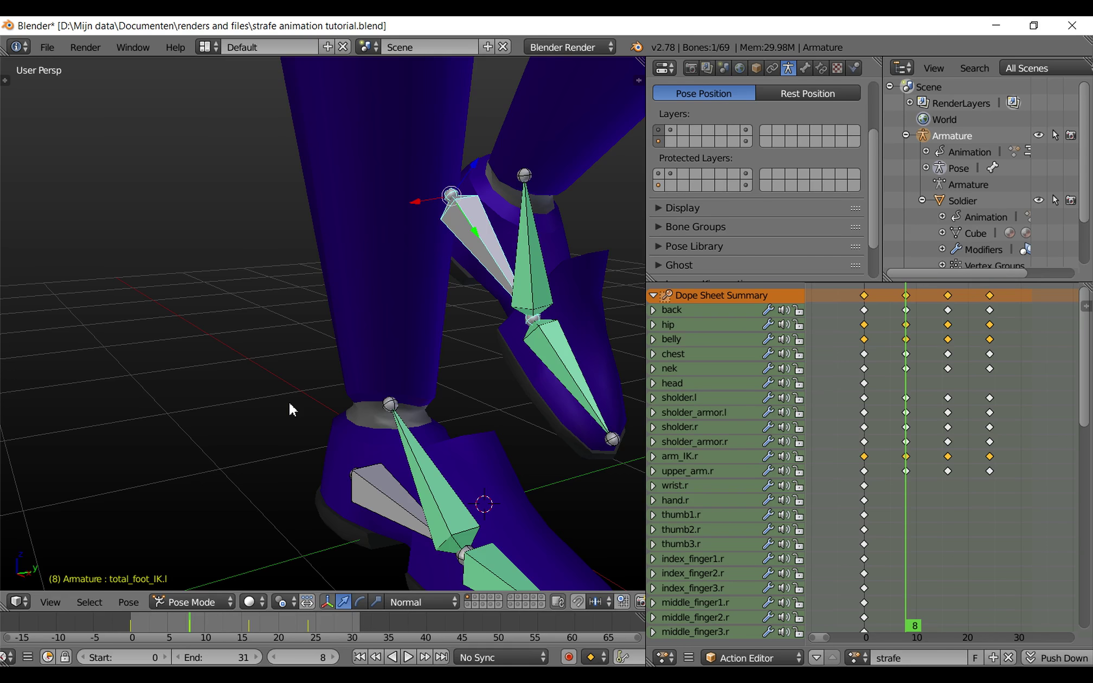
pyautogui.keyDown('ctrl'); pyautogui.scroll(5, 289, 408); pyautogui.keyUp('ctrl')
pyautogui.scroll(-3, 290, 408)
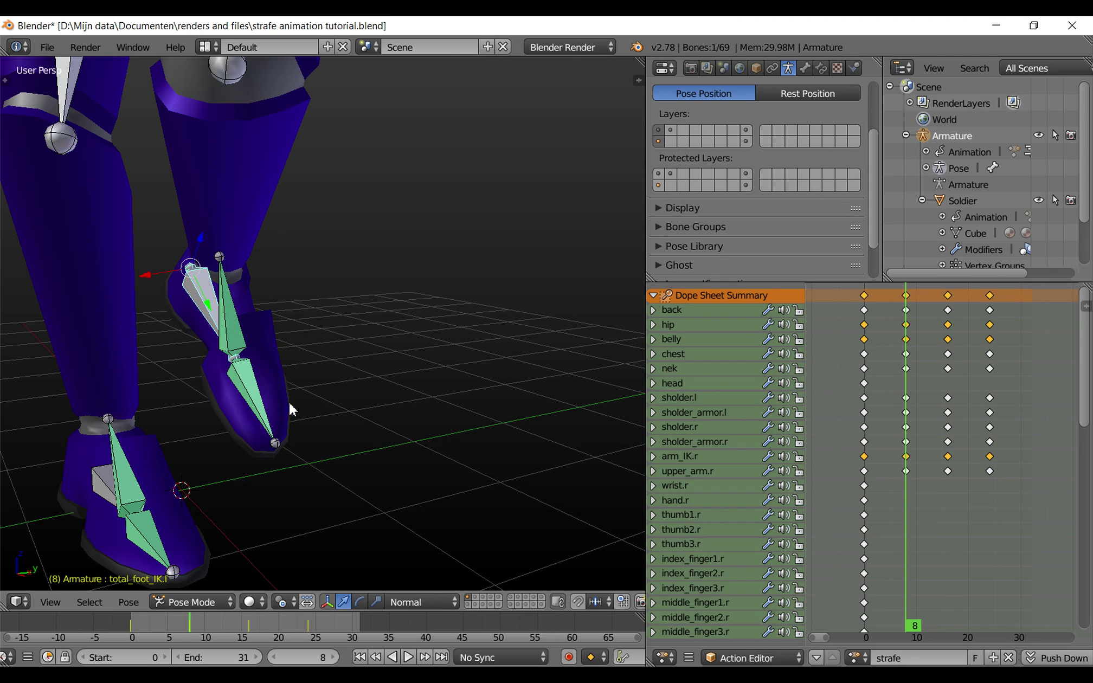
pyautogui.press('r')
pyautogui.press('z')
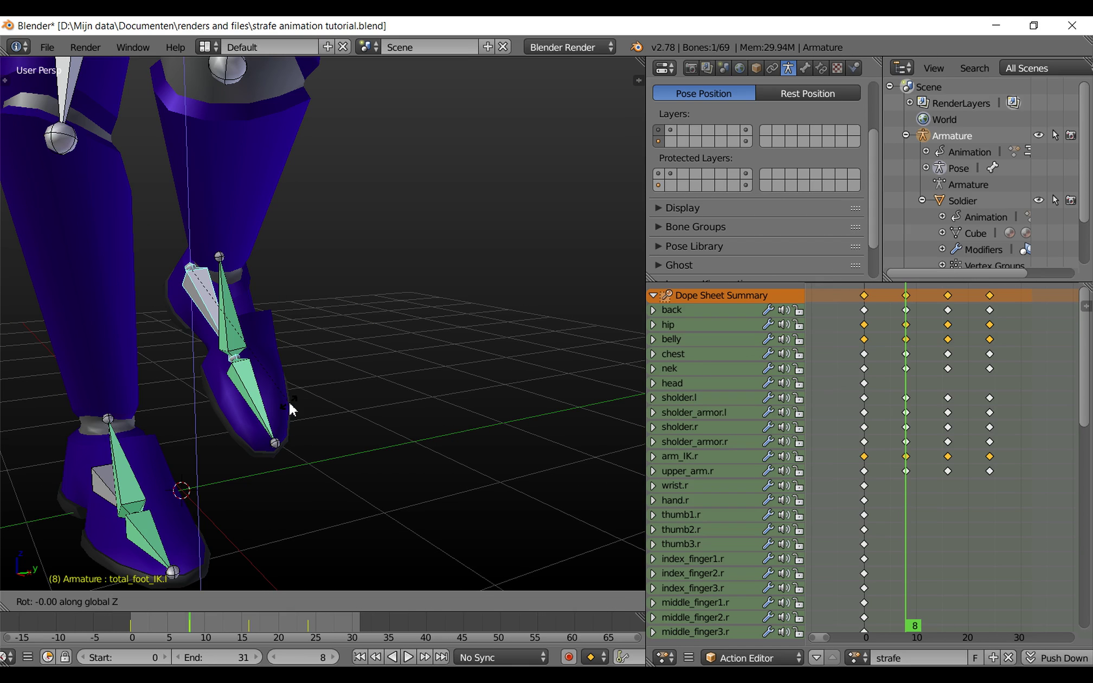
pyautogui.write('-30')
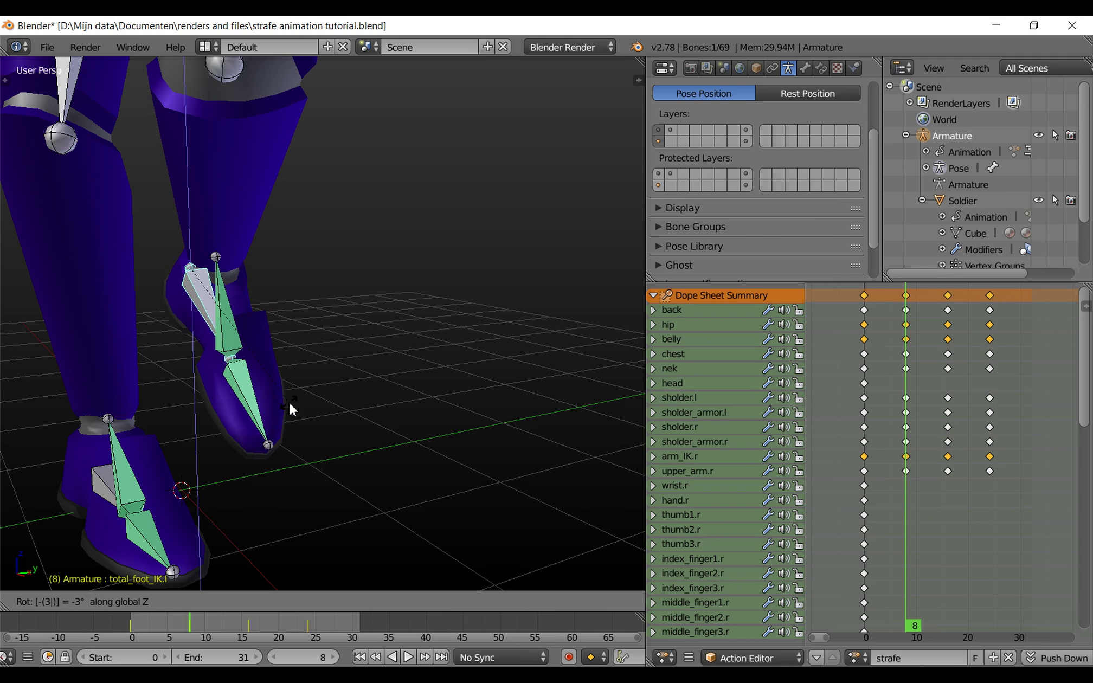
pyautogui.press('Return')
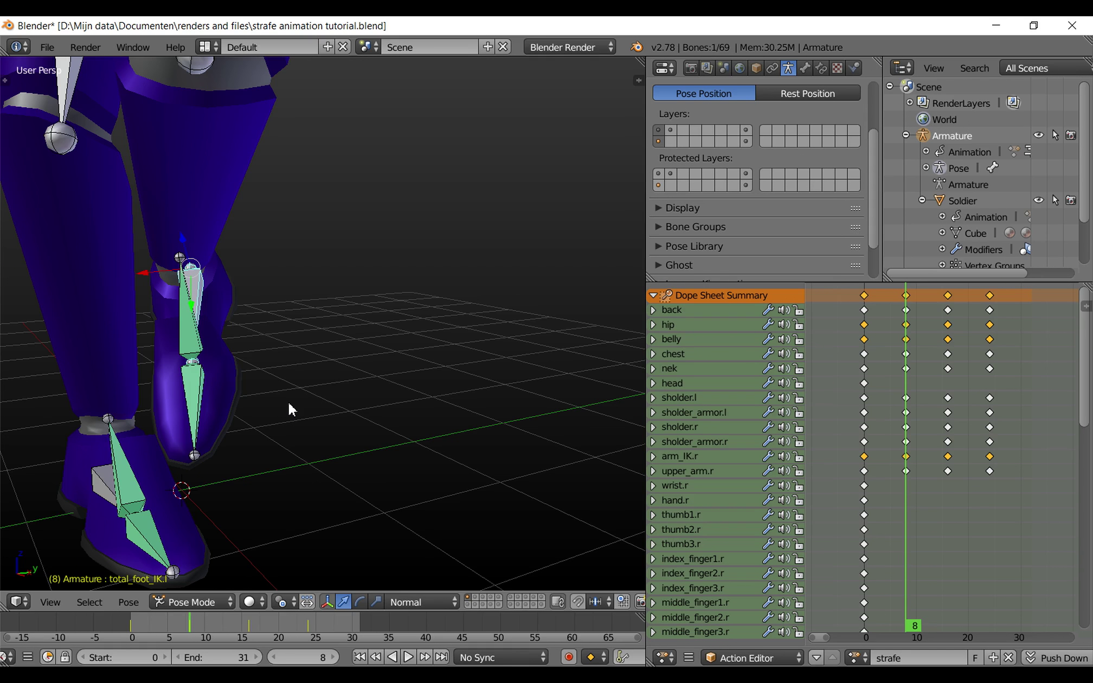
# Rotate total_foot_IK.l slightly about its normal Y axis to straighten the raised foot, and insert a LocRot keyframe at frame 8.
pyautogui.press('r')
pyautogui.press('y')
pyautogui.press('y')
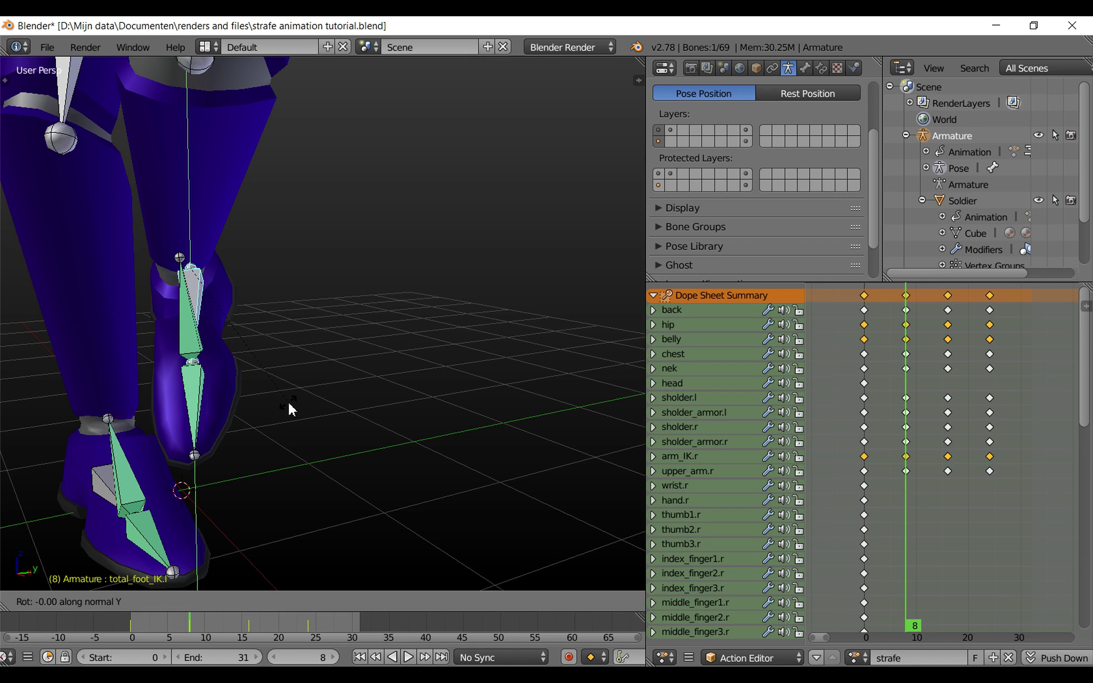
pyautogui.click(260, 413)
pyautogui.press('i')
pyautogui.click(260, 413)
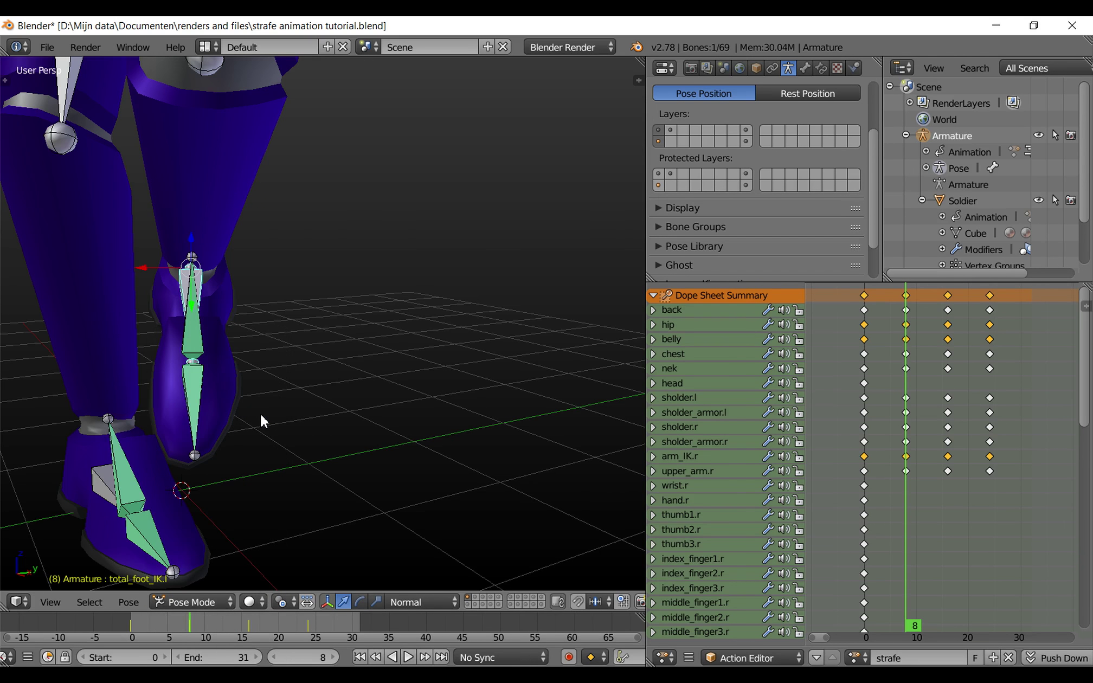
# At frame 8, rotate the total_foot_IK.r bone -60° about global Z and insert a LocRot keyframe.
pyautogui.rightClick(98, 490)
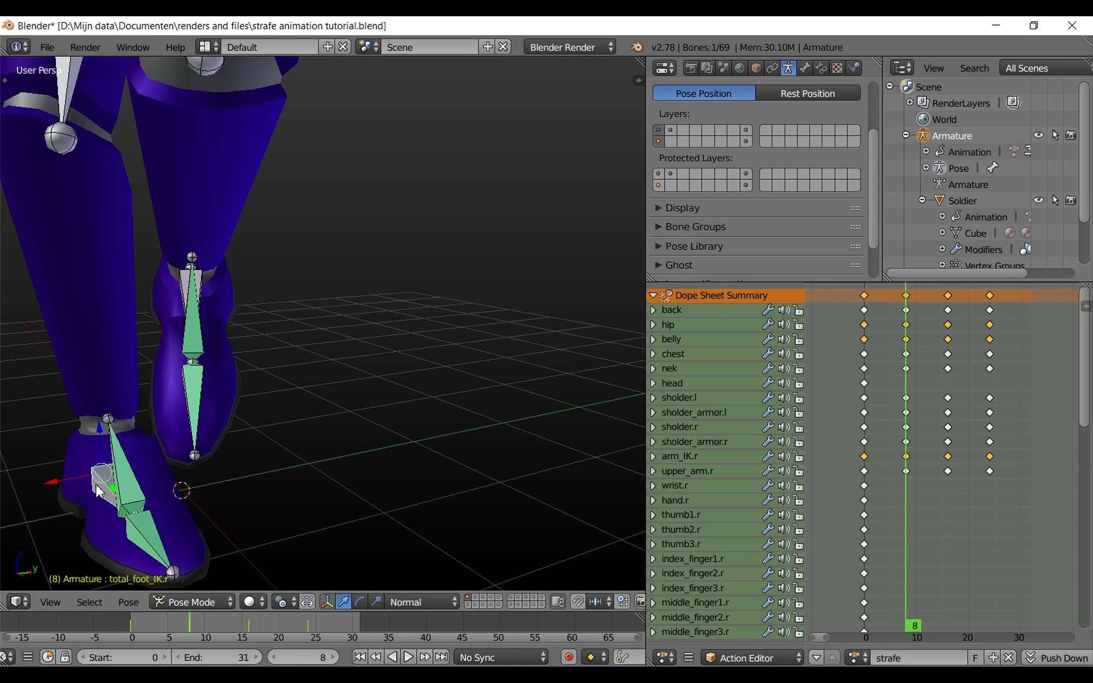
pyautogui.press('r')
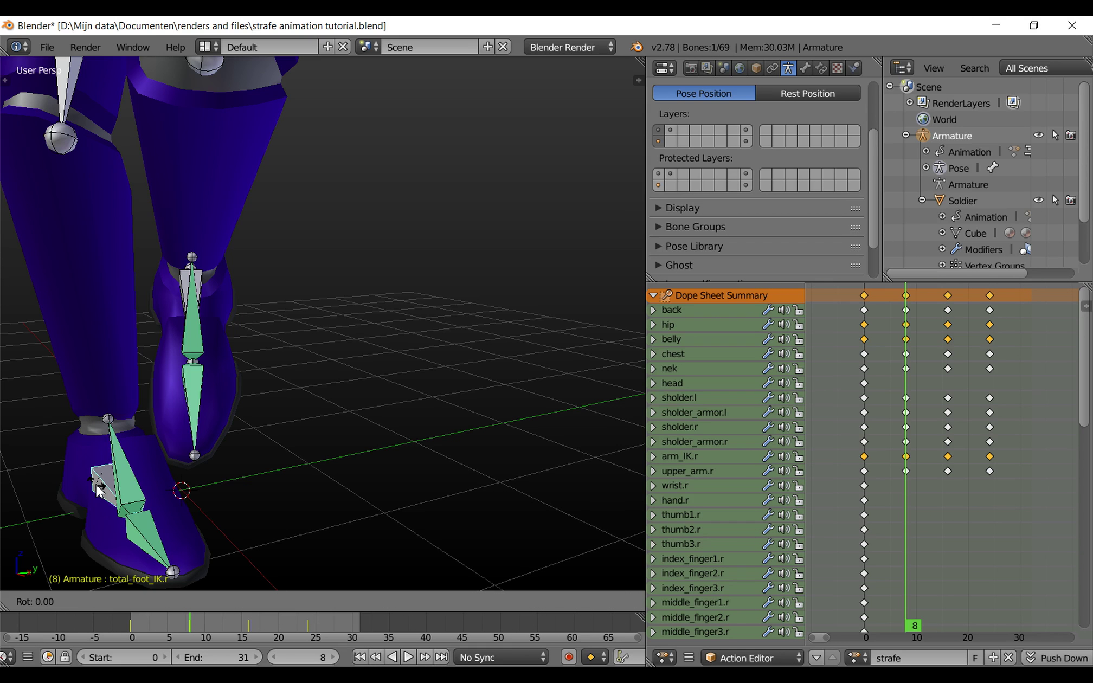
pyautogui.press('z')
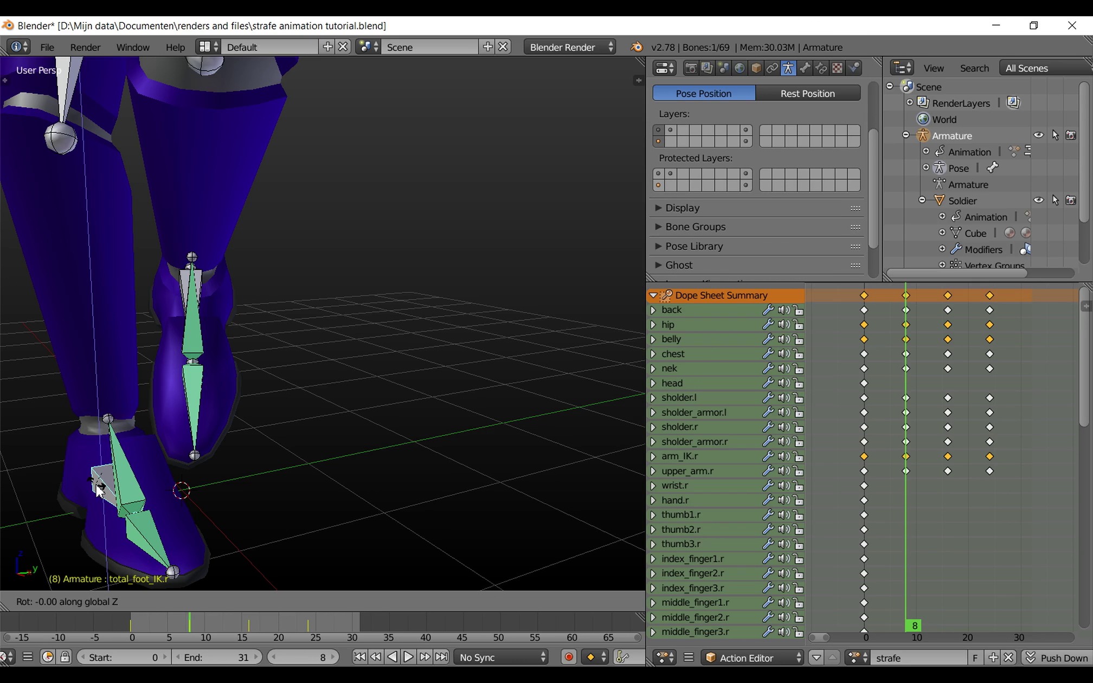
pyautogui.write('-60')
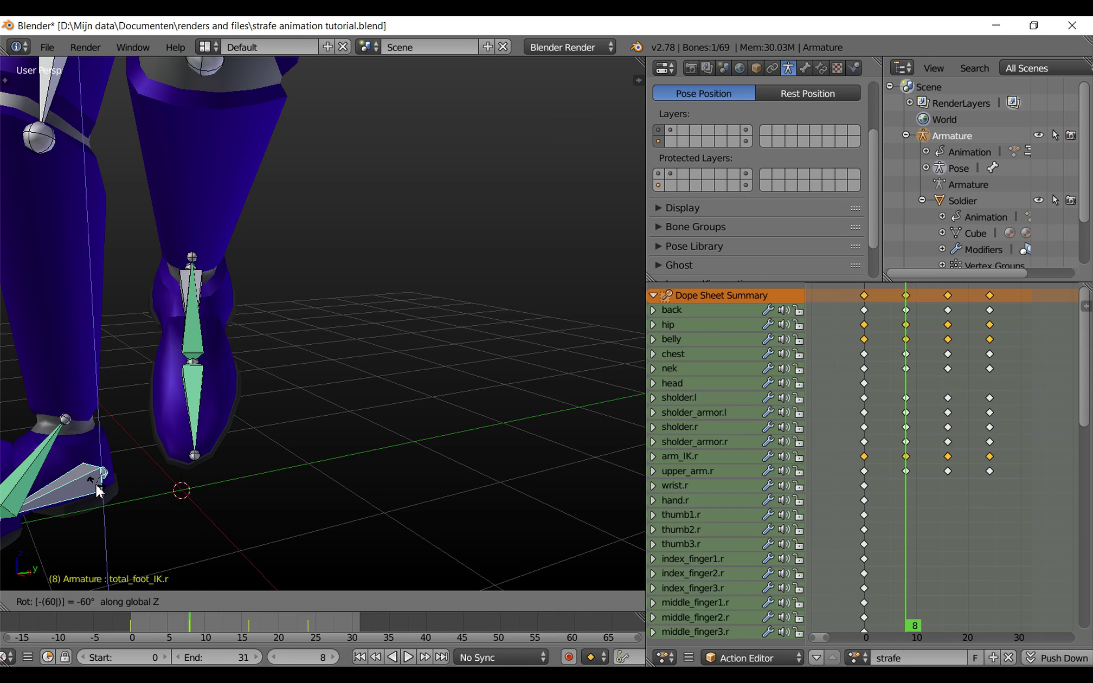
pyautogui.press('Return')
pyautogui.press('i')
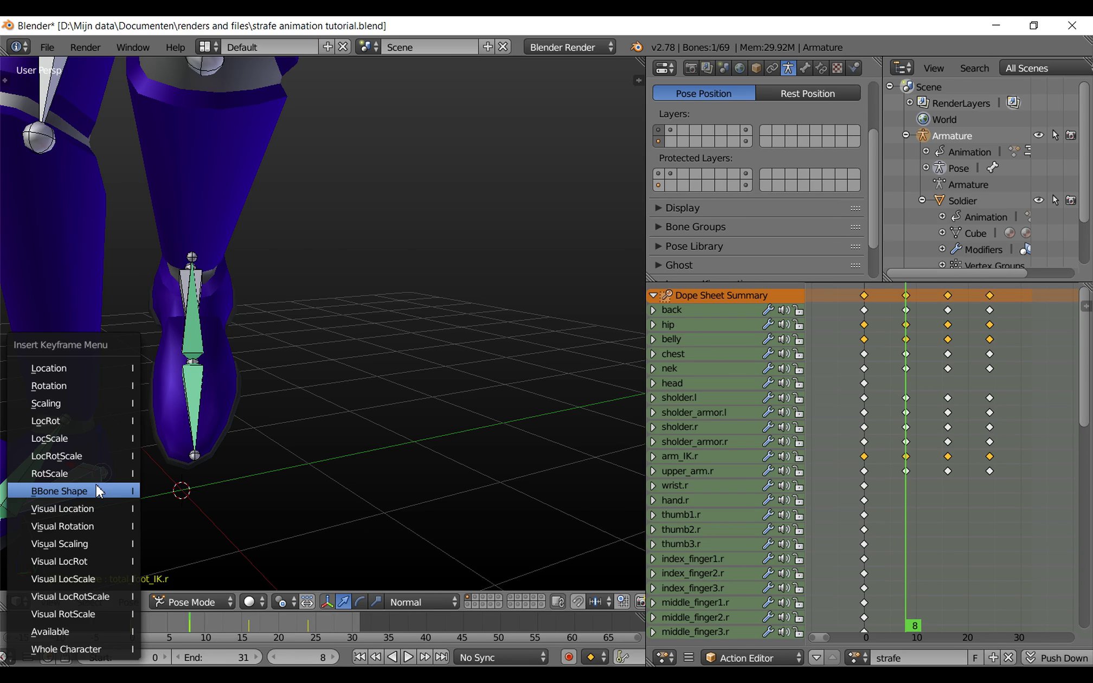
pyautogui.click(81, 422)
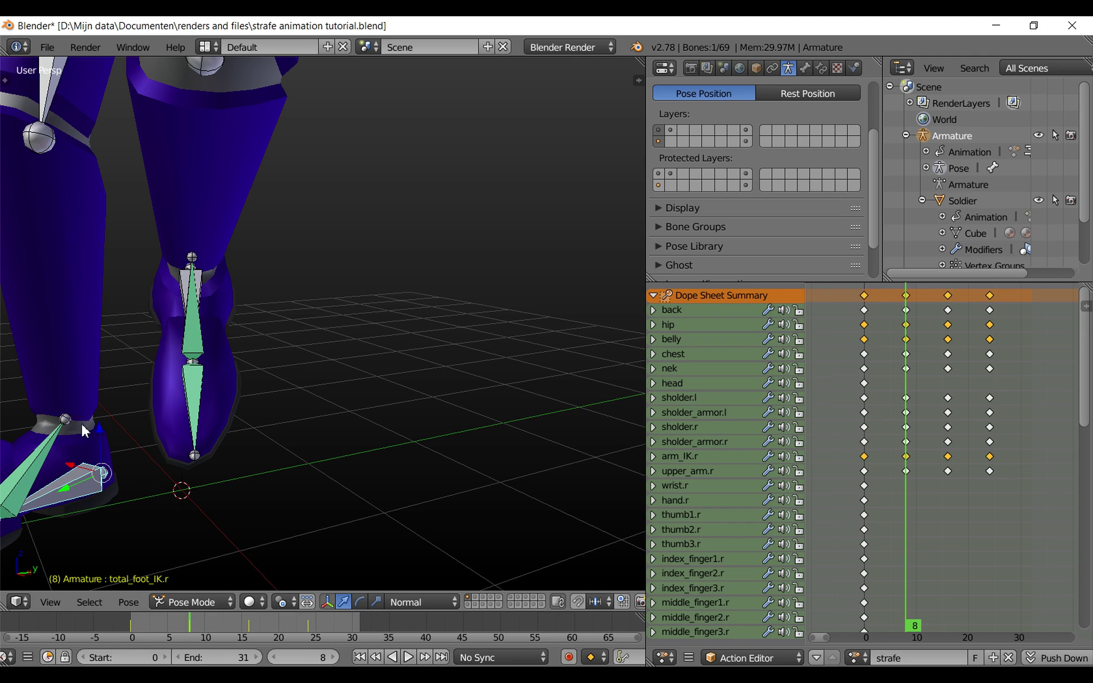
# At frame 16, rotate the total_foot_IK.r bone -90° about global Z.
pyautogui.press('Up')
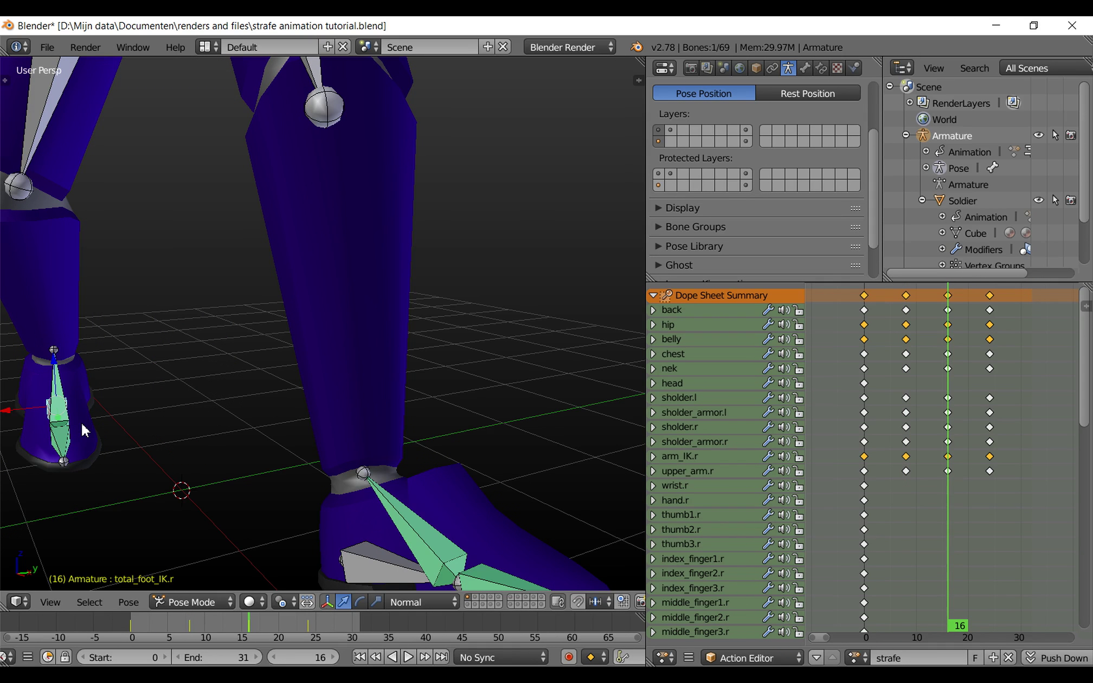
pyautogui.press('KP_4')
pyautogui.press('KP_4')
pyautogui.press('KP_4')
pyautogui.press('KP_4')
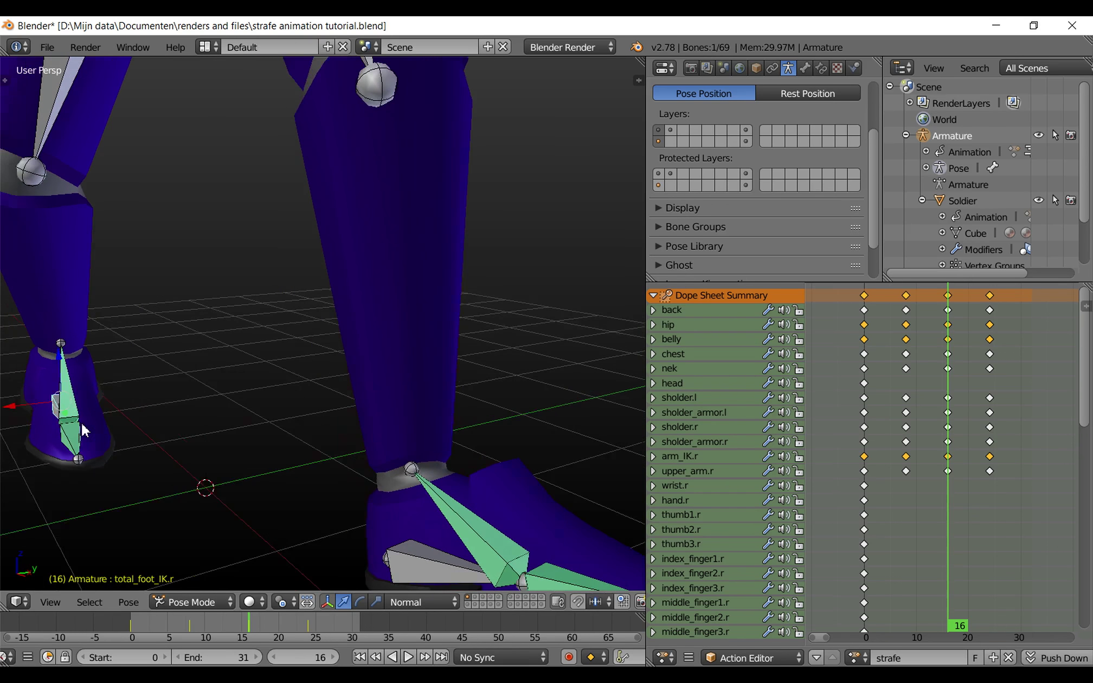
pyautogui.press('KP_4')
pyautogui.press('KP_4')
pyautogui.press('KP_4')
pyautogui.press('KP_4')
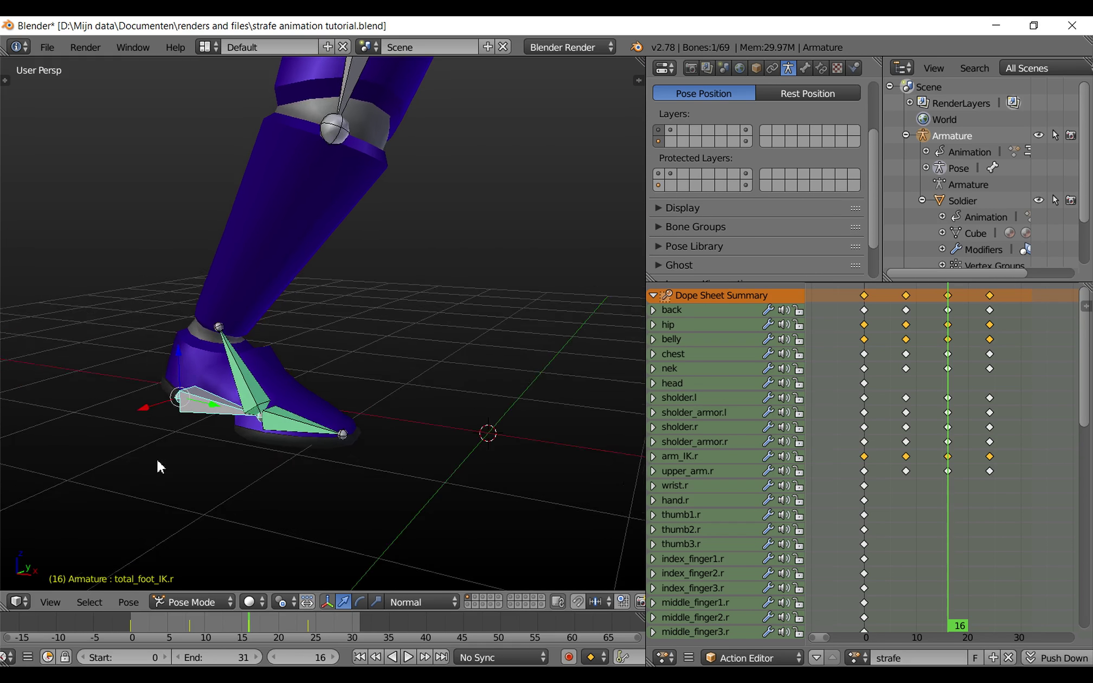
pyautogui.press('r')
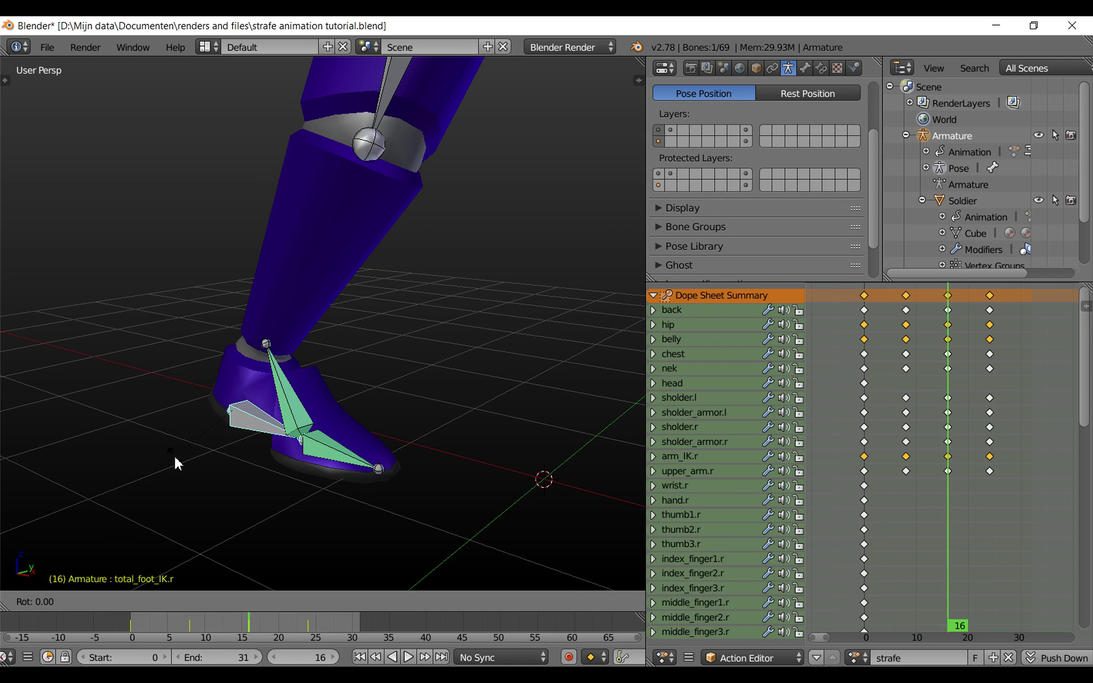
pyautogui.press('z')
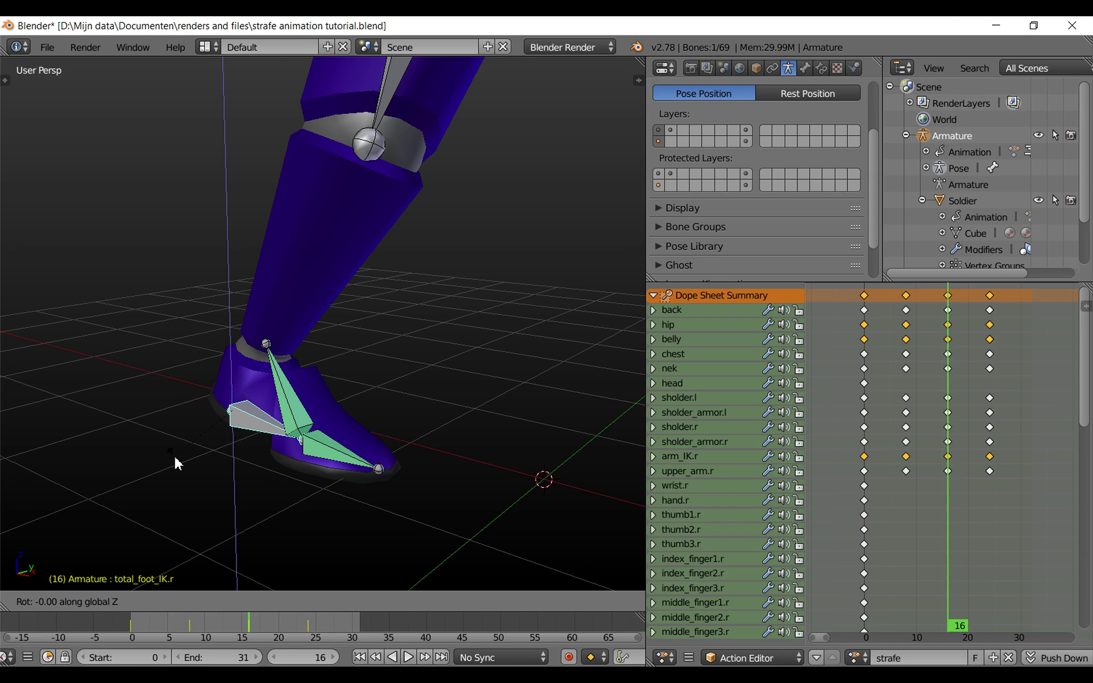
pyautogui.write('-90')
pyautogui.press('Return')
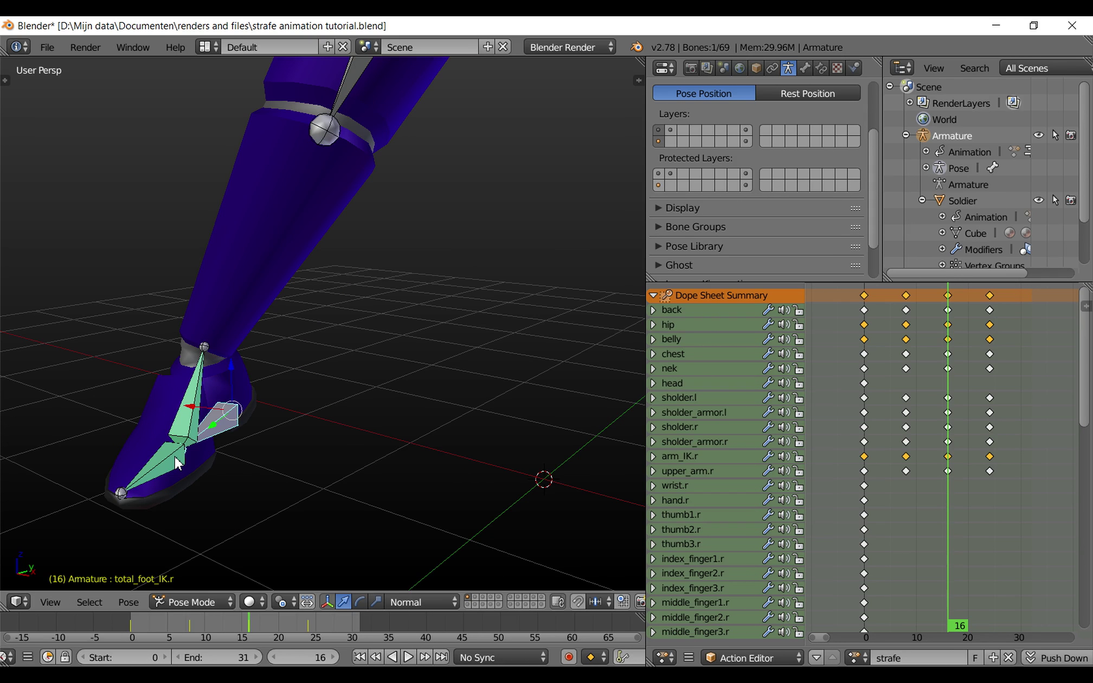
# Rotate total_foot_IK.r slightly about its normal Y axis to tilt the ankle toward the slanted leg, and insert a LocRot keyframe at frame 16.
pyautogui.press('KP_4')
pyautogui.press('KP_4')
pyautogui.press('KP_4')
pyautogui.press('KP_4')
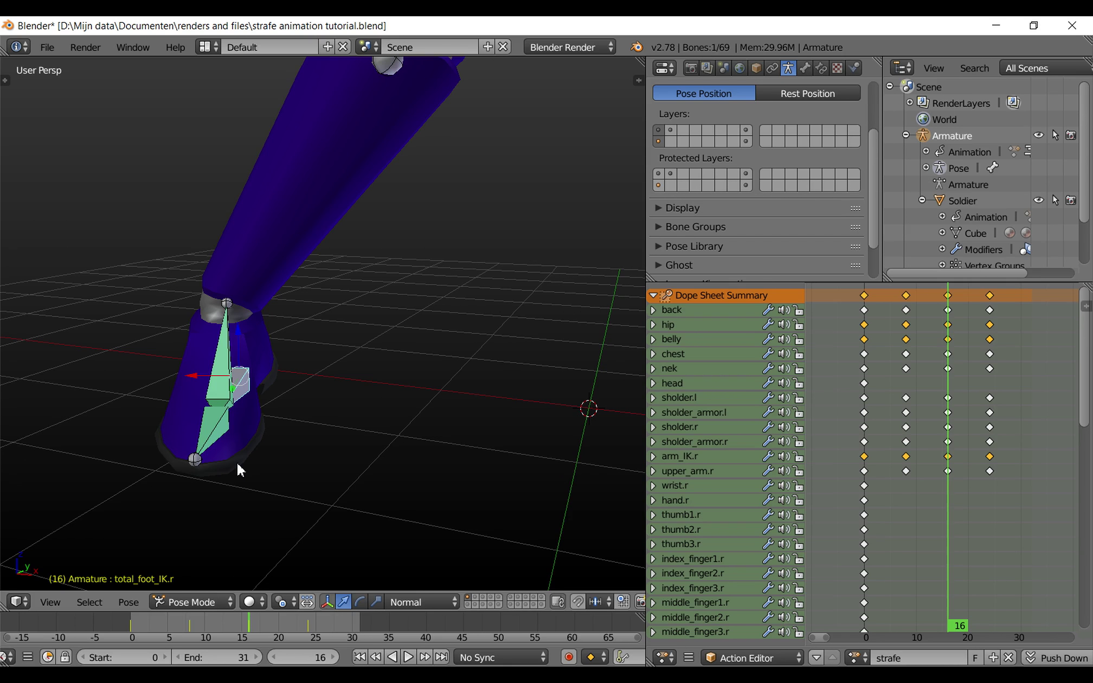
pyautogui.press('r')
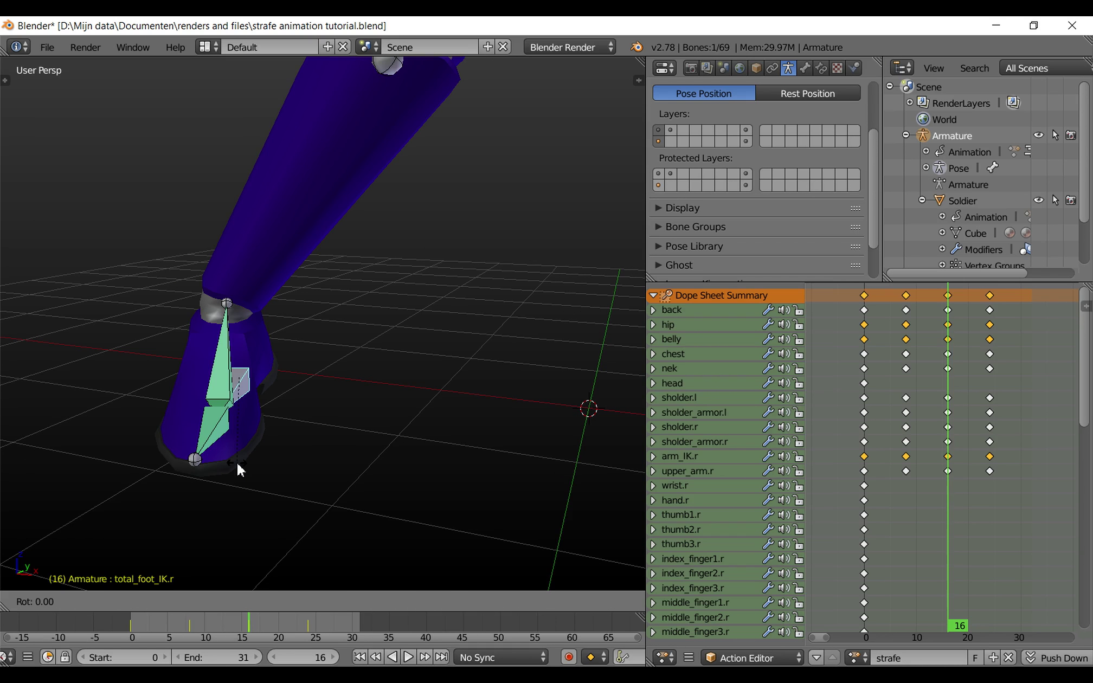
pyautogui.press('y')
pyautogui.press('y')
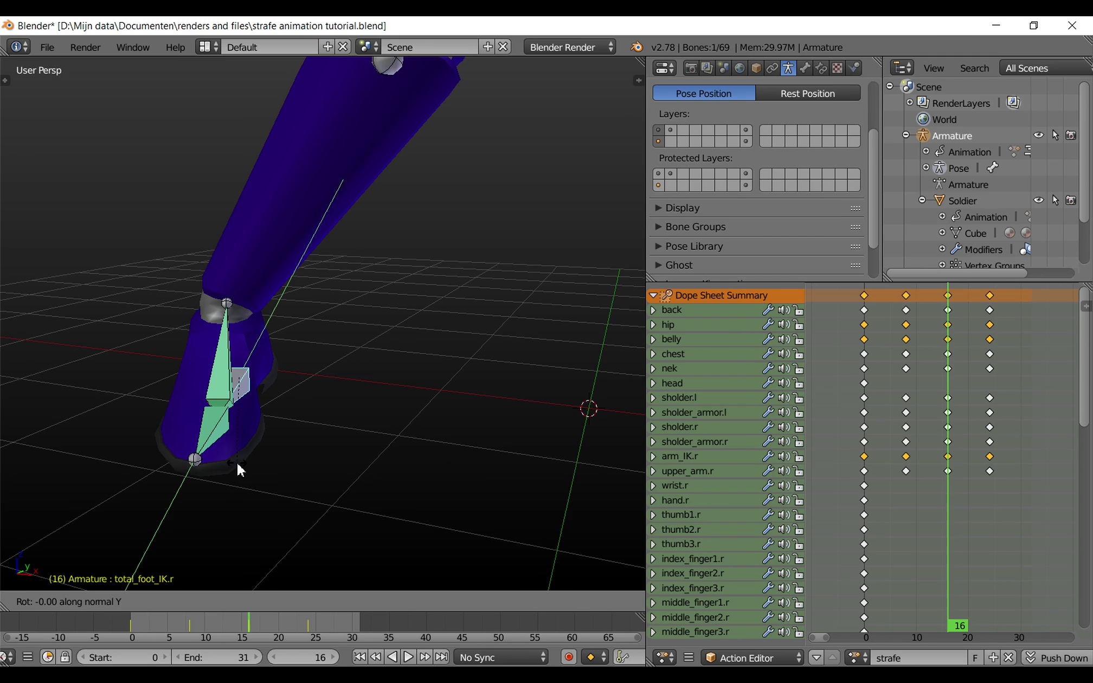
pyautogui.click(208, 455)
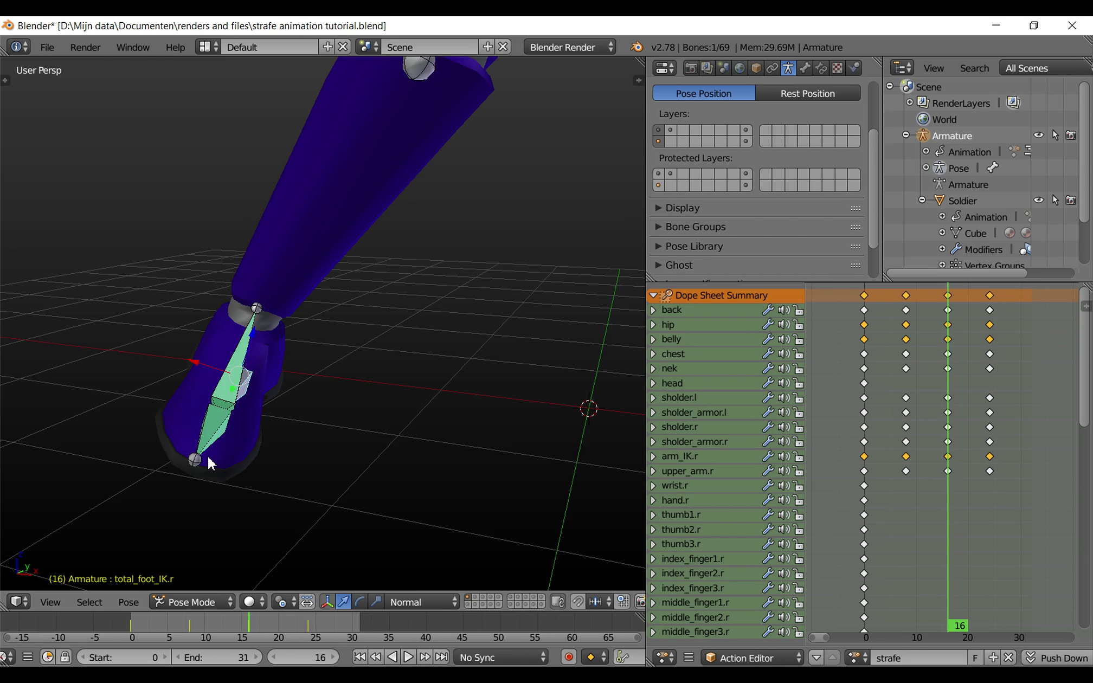
pyautogui.press('i')
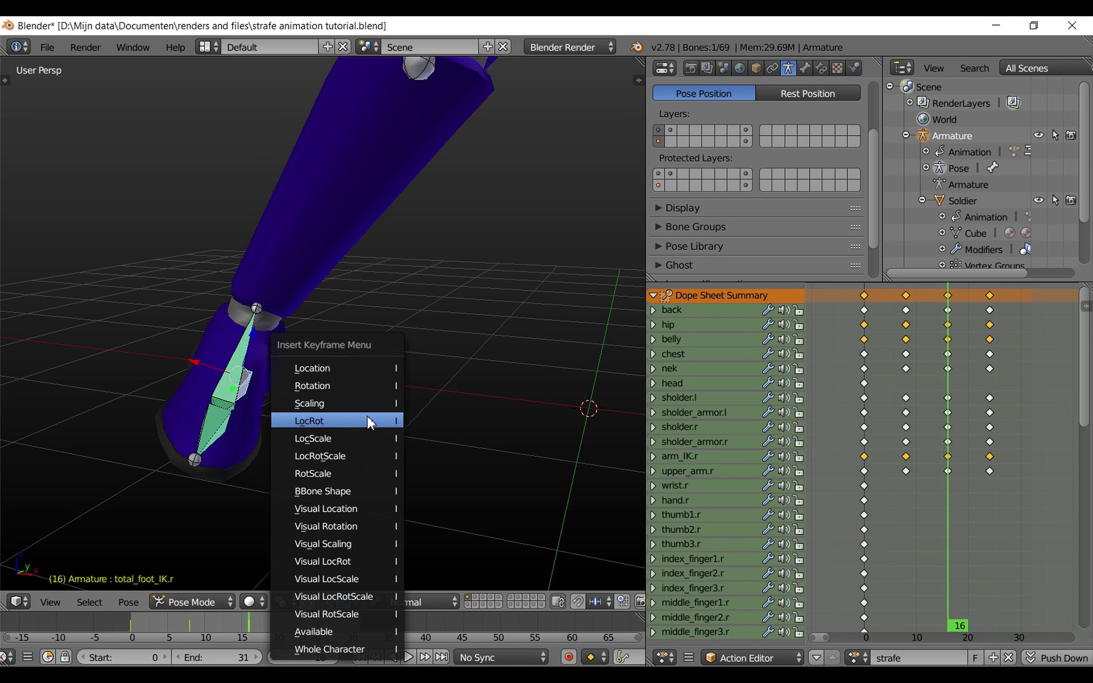
pyautogui.click(363, 422)
# At frame 16, rotate the total_foot_IK.l bone -30° about global Z and insert a LocRot keyframe.
pyautogui.scroll(-4, 373, 431)
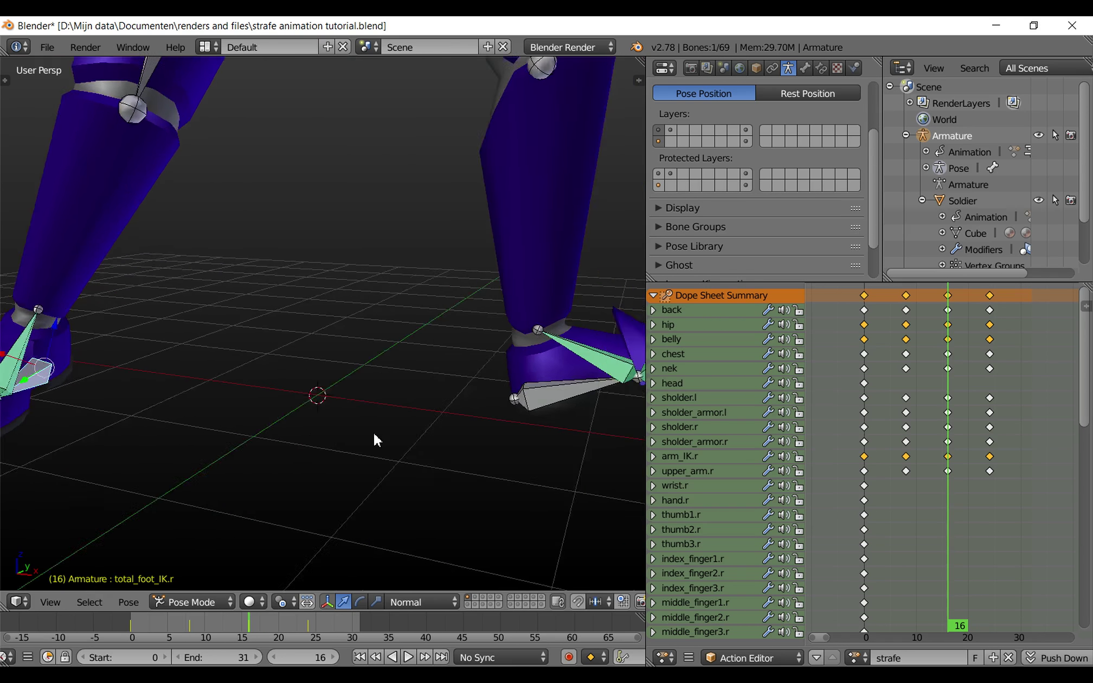
pyautogui.rightClick(316, 403)
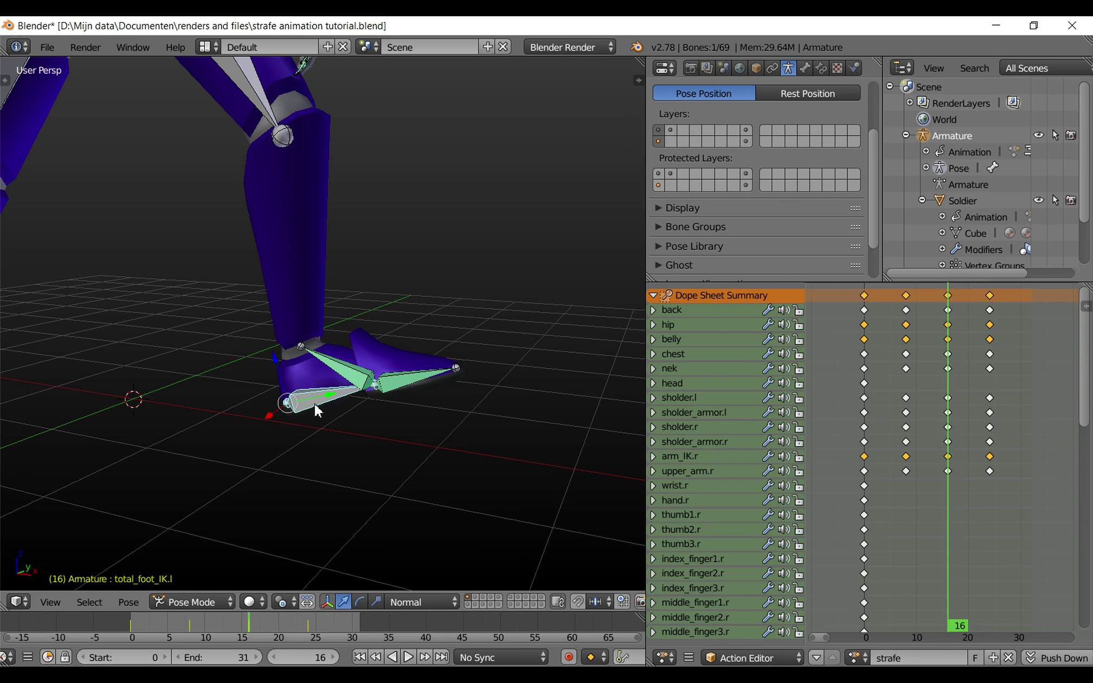
pyautogui.press('r')
pyautogui.press('z')
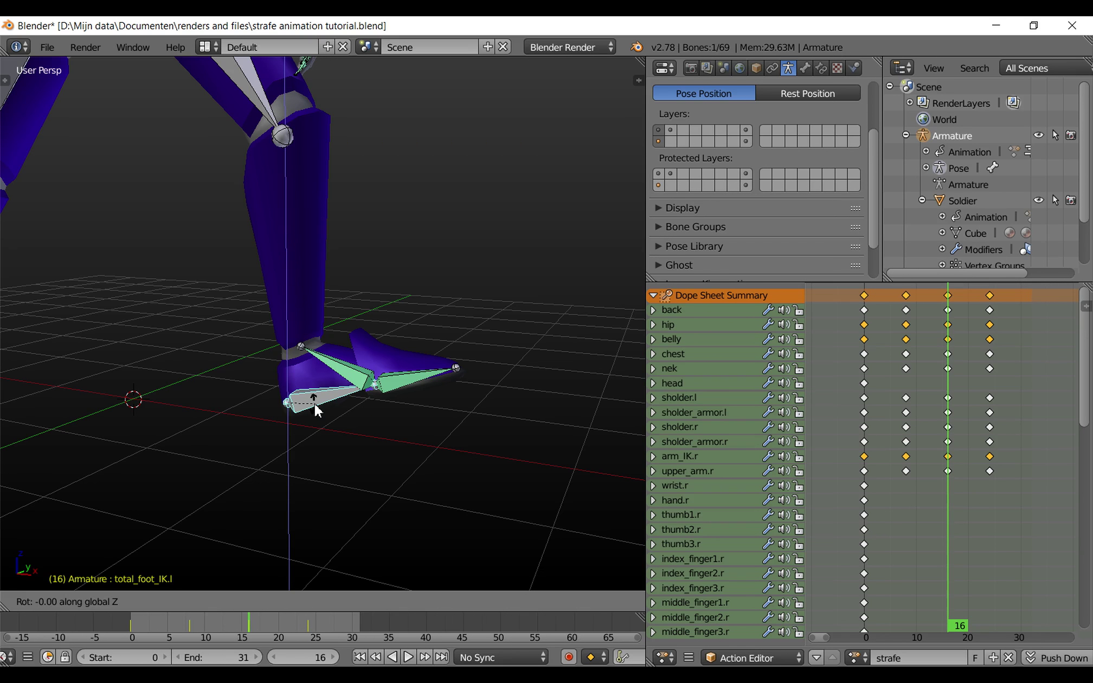
pyautogui.write('30')
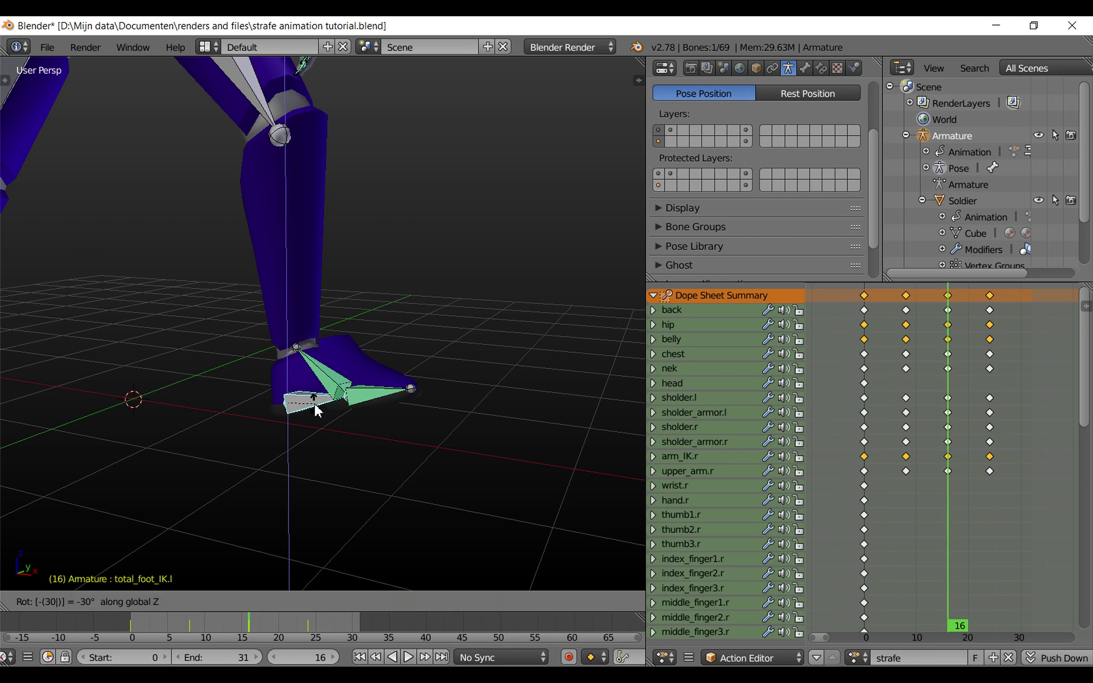
pyautogui.press('Return')
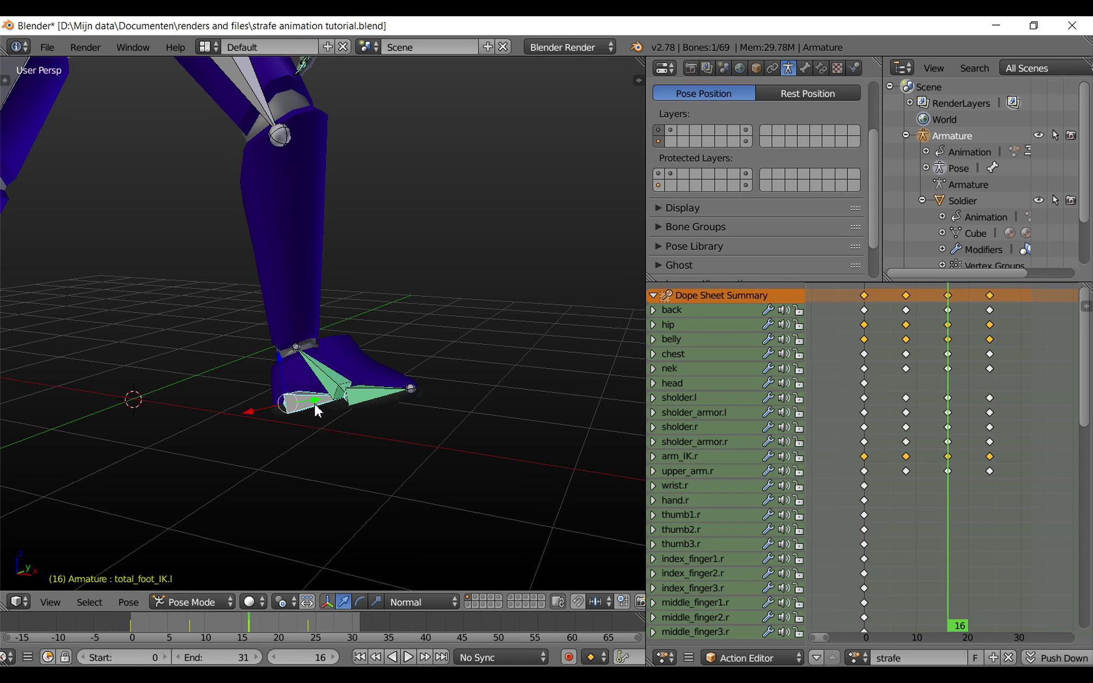
pyautogui.press('i')
pyautogui.click(302, 422)
# At frame 24, rotate the total_foot_IK.l bone -30° about global Z and insert a LocRot keyframe.
pyautogui.press('Up')
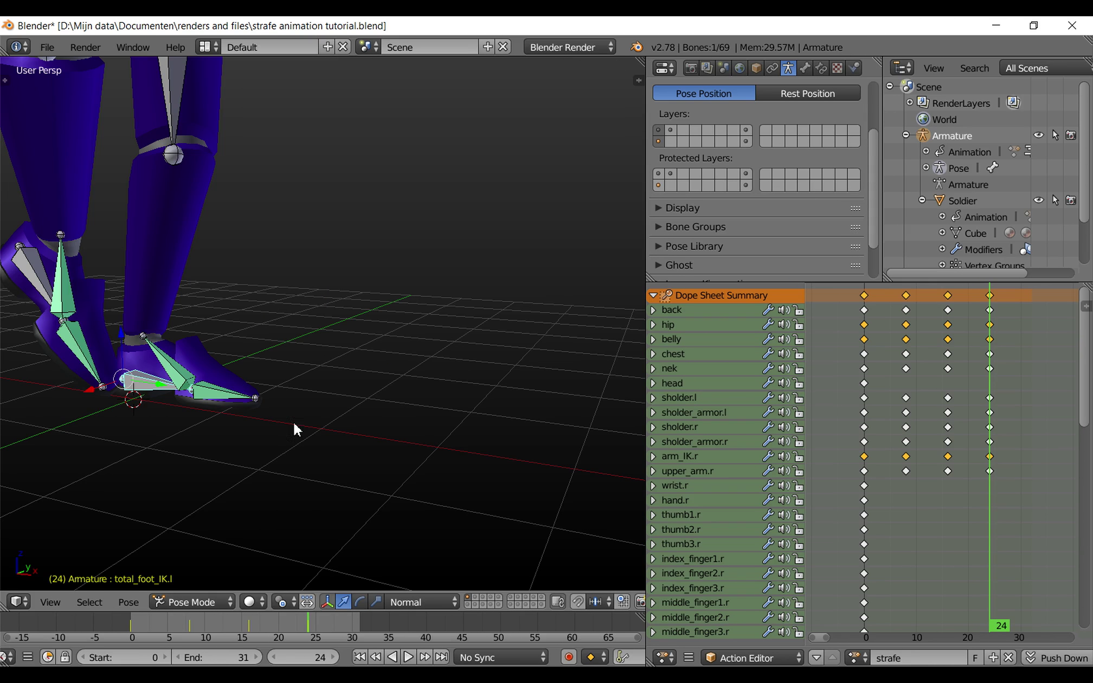
pyautogui.moveTo(218, 425); pyautogui.dragTo(172, 423, button='middle')
pyautogui.press('r')
pyautogui.write('z')
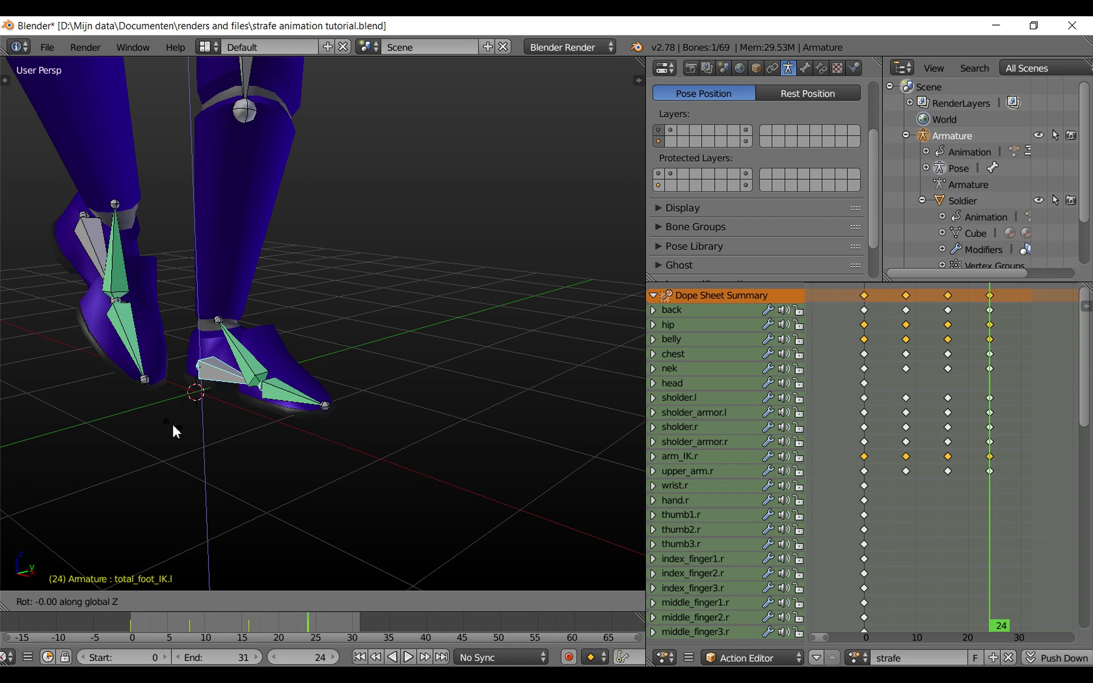
pyautogui.write('-3')
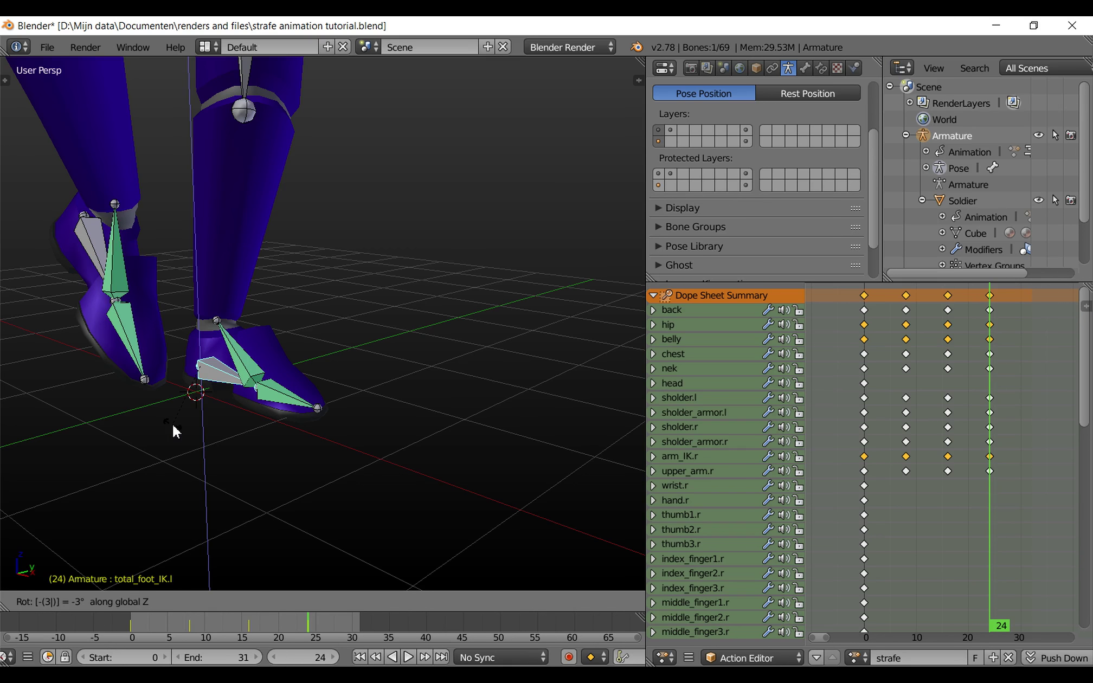
pyautogui.write('0')
pyautogui.press('Return')
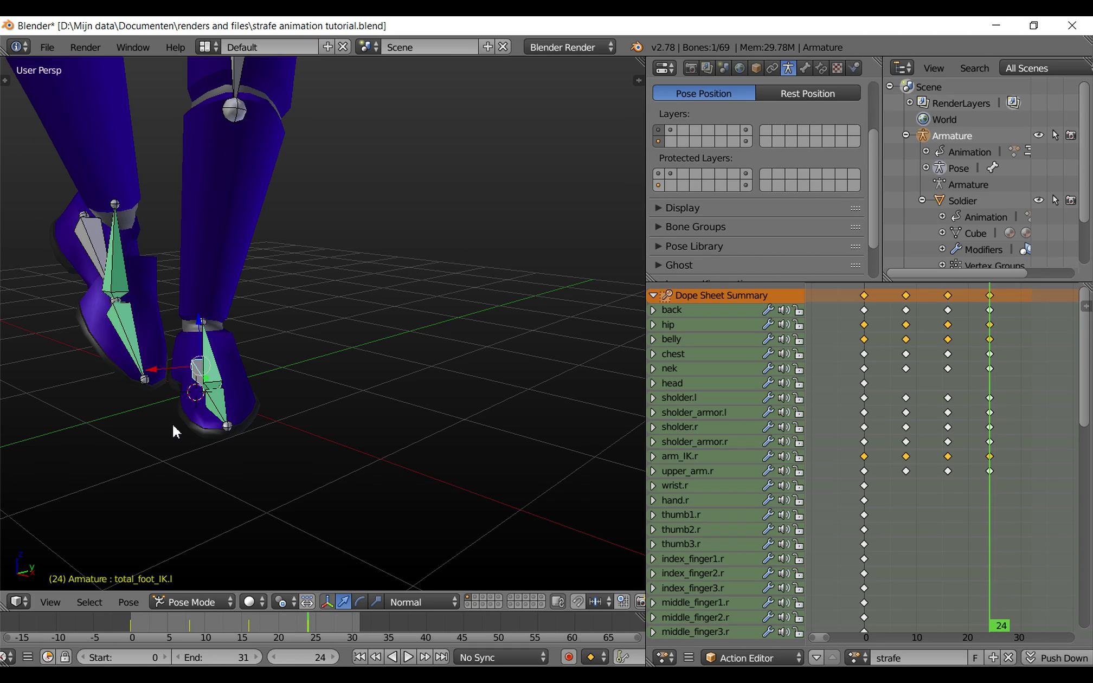
pyautogui.press('i')
pyautogui.click(172, 421)
# At frame 24, rotate the total_foot_IK.r bone -60° about global Z and insert a LocRot keyframe.
pyautogui.rightClick(89, 248)
pyautogui.moveTo(90, 251); pyautogui.dragTo(99, 286, button='middle')
pyautogui.press('r')
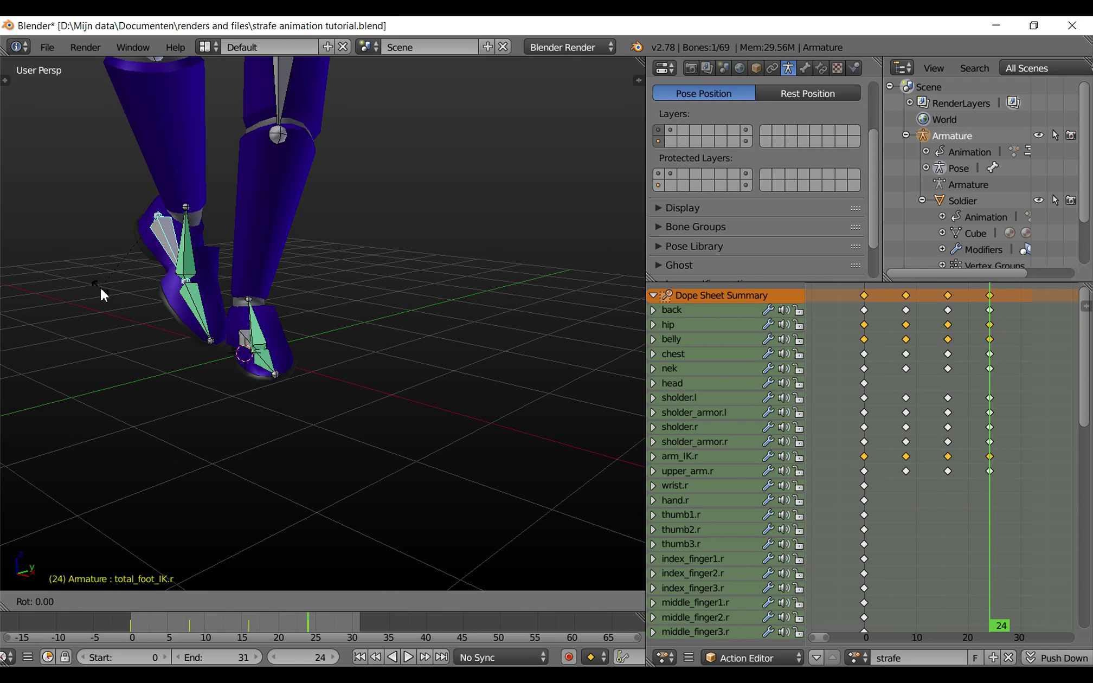
pyautogui.press('z')
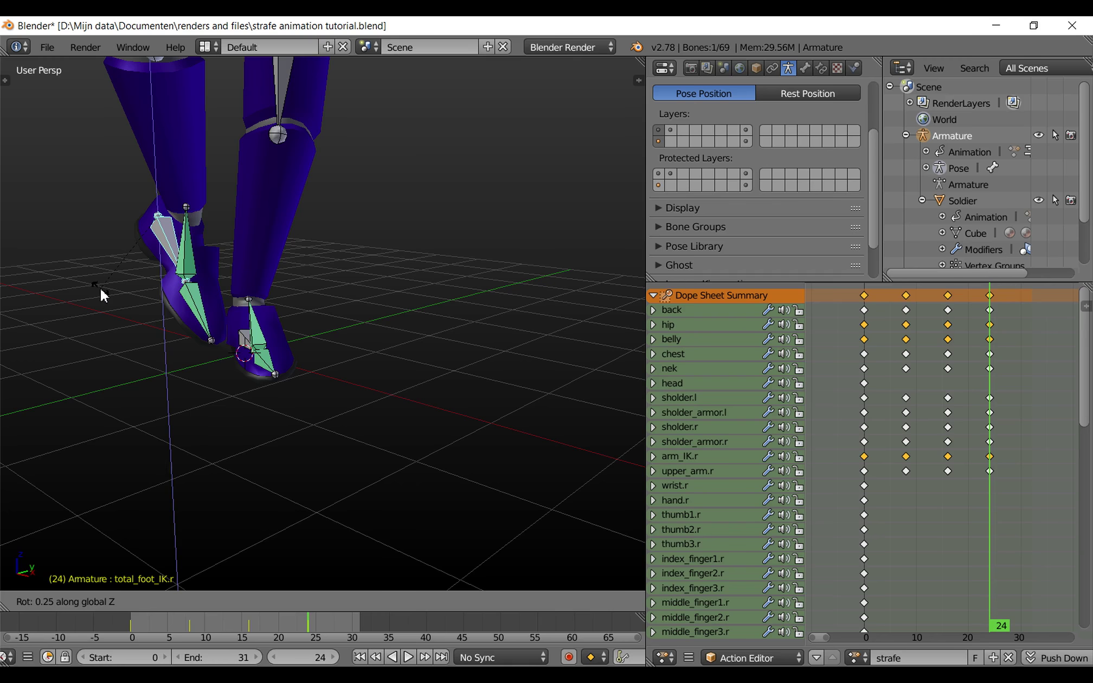
pyautogui.write('-60')
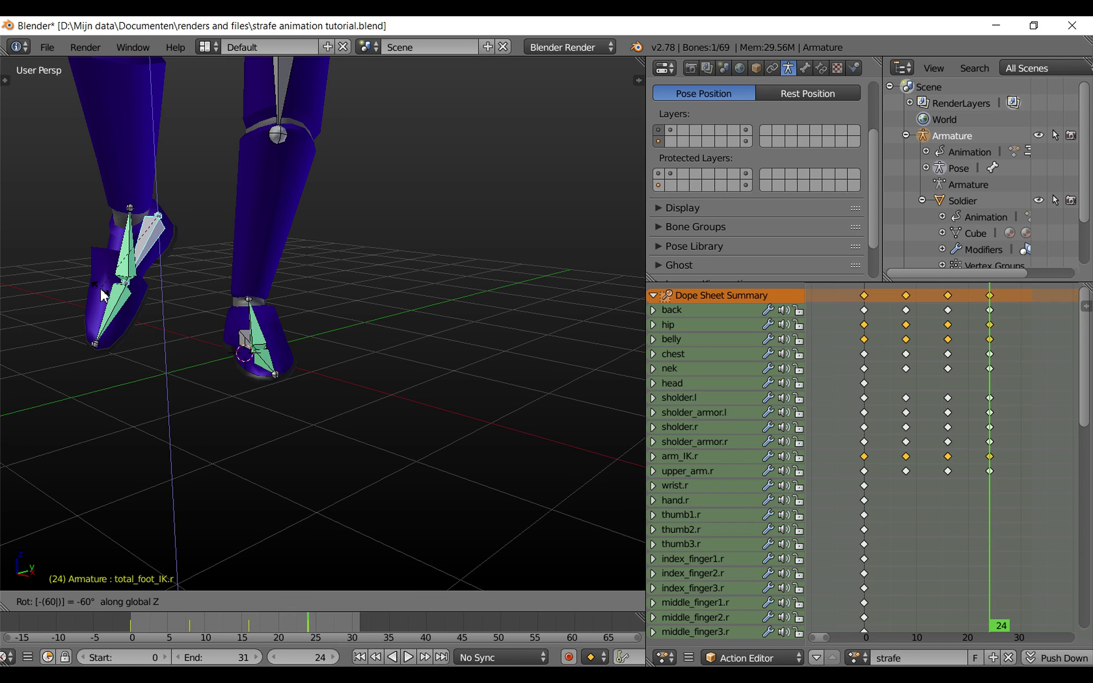
pyautogui.press('Return')
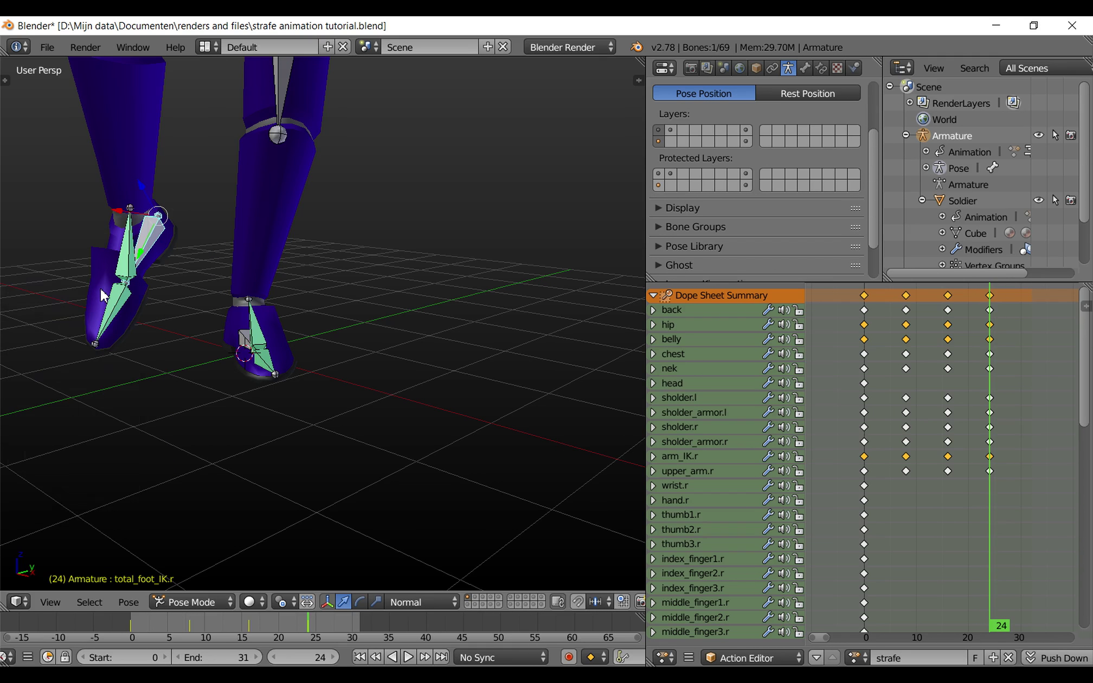
pyautogui.press('i')
pyautogui.click(100, 288)
# In the right orthographic view, move both total_foot_IK bones 0.3 along global Y and insert a LocRot keyframe at frame 24.
pyautogui.press('KP_3')
pyautogui.press('KP_5')
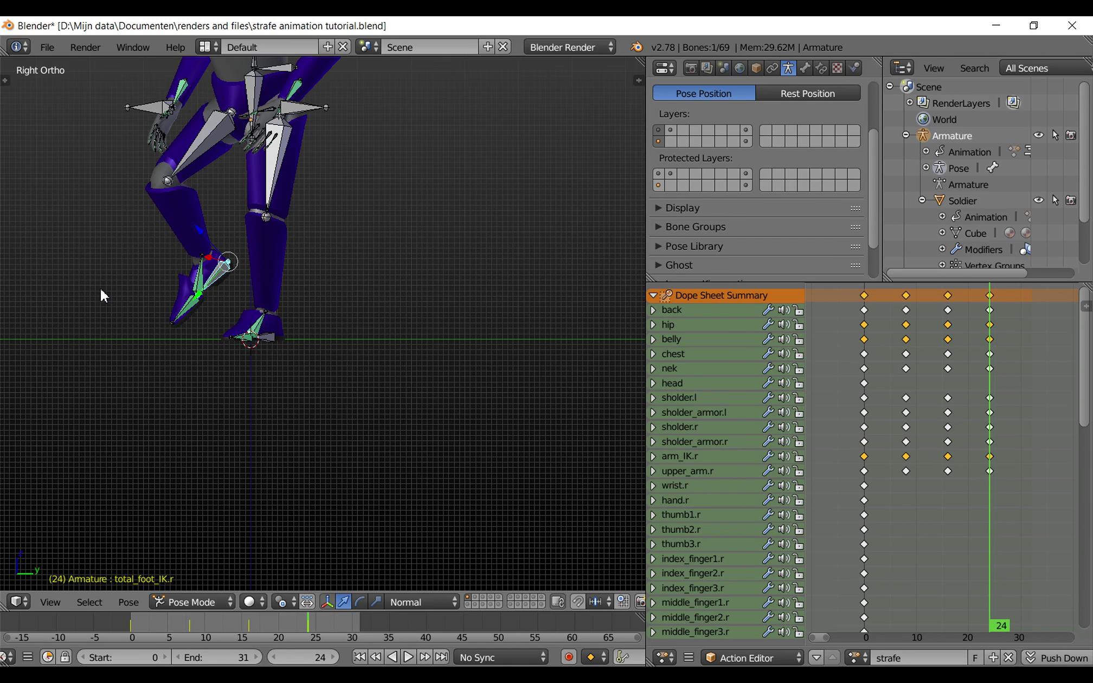
pyautogui.keyDown('shift'); pyautogui.scroll(10, 101, 291); pyautogui.keyUp('shift')
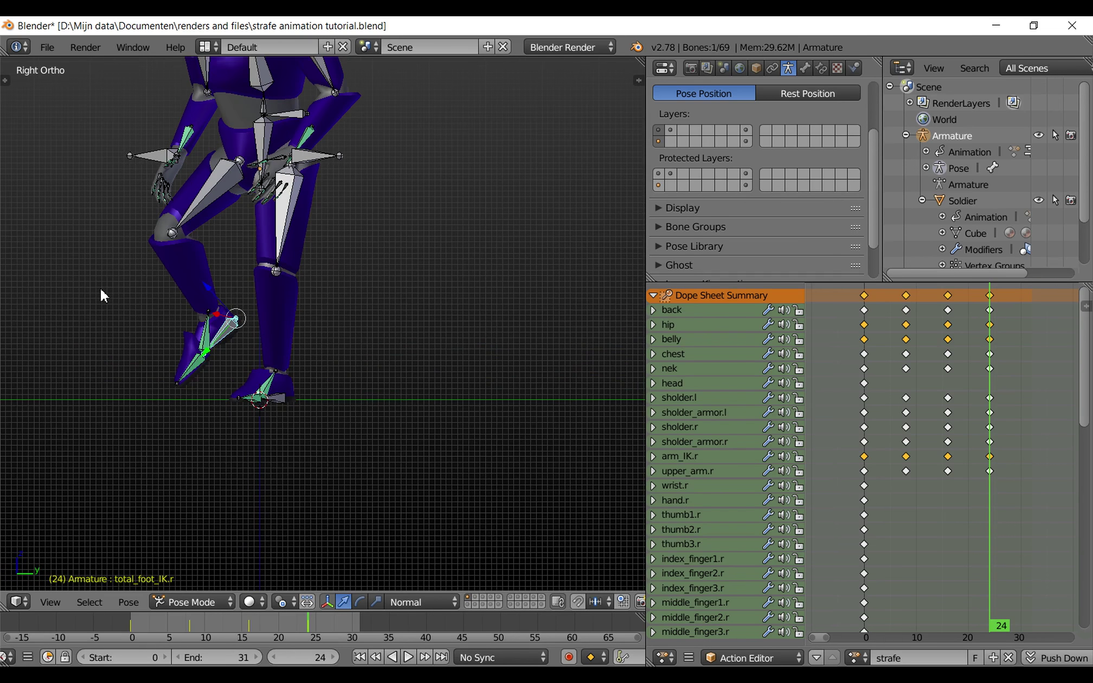
pyautogui.keyDown('shift'); pyautogui.scroll(-5, 101, 295); pyautogui.keyUp('shift')
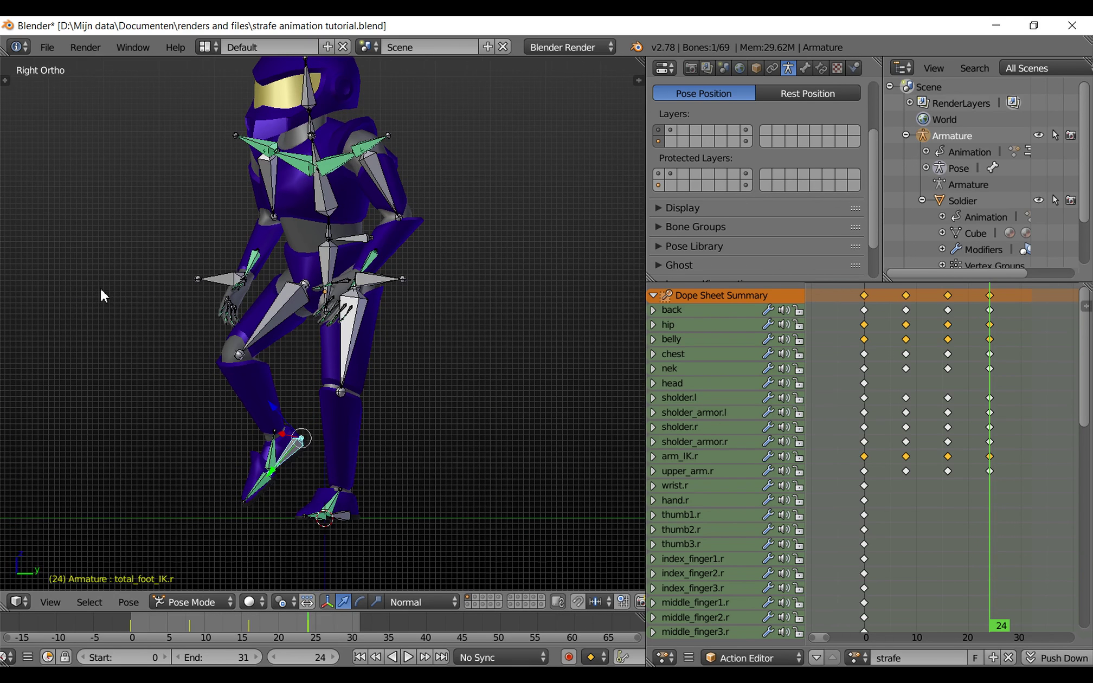
pyautogui.scroll(1, 101, 295)
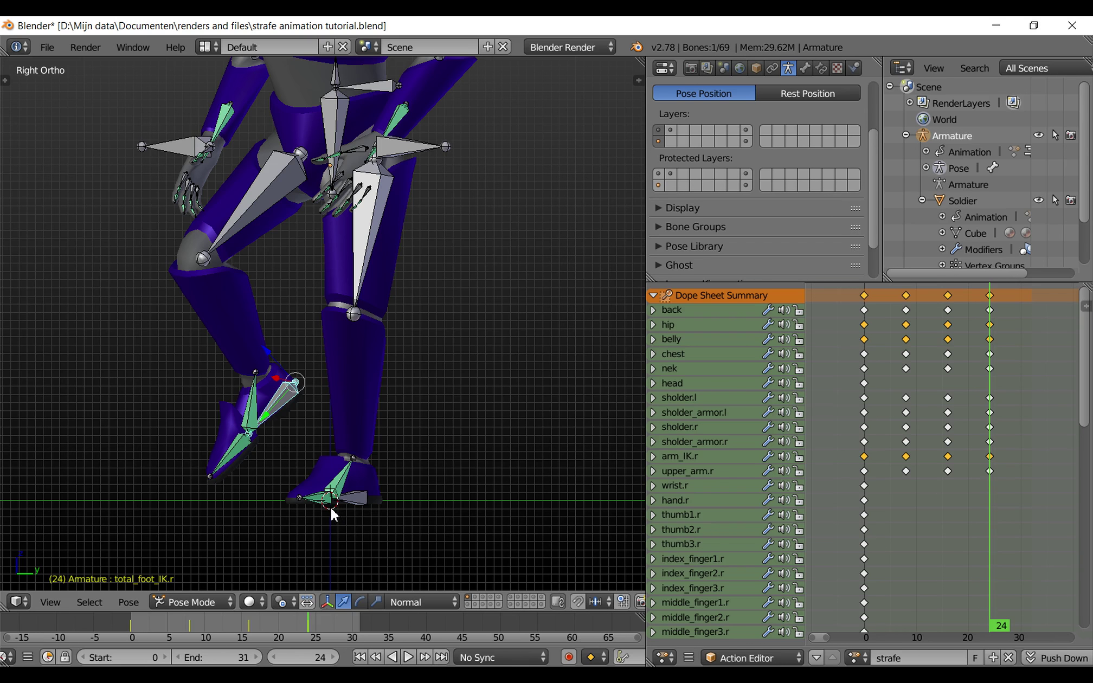
pyautogui.keyDown('shift'); pyautogui.rightClick(352, 499); pyautogui.keyUp('shift')
pyautogui.press('g')
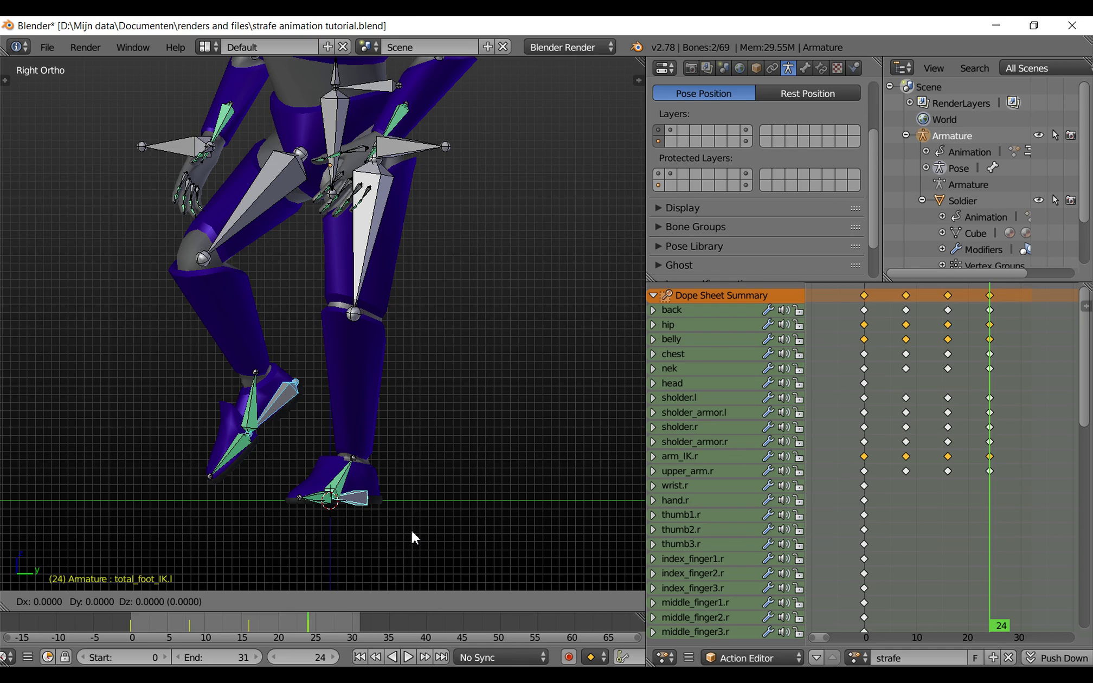
pyautogui.press('y')
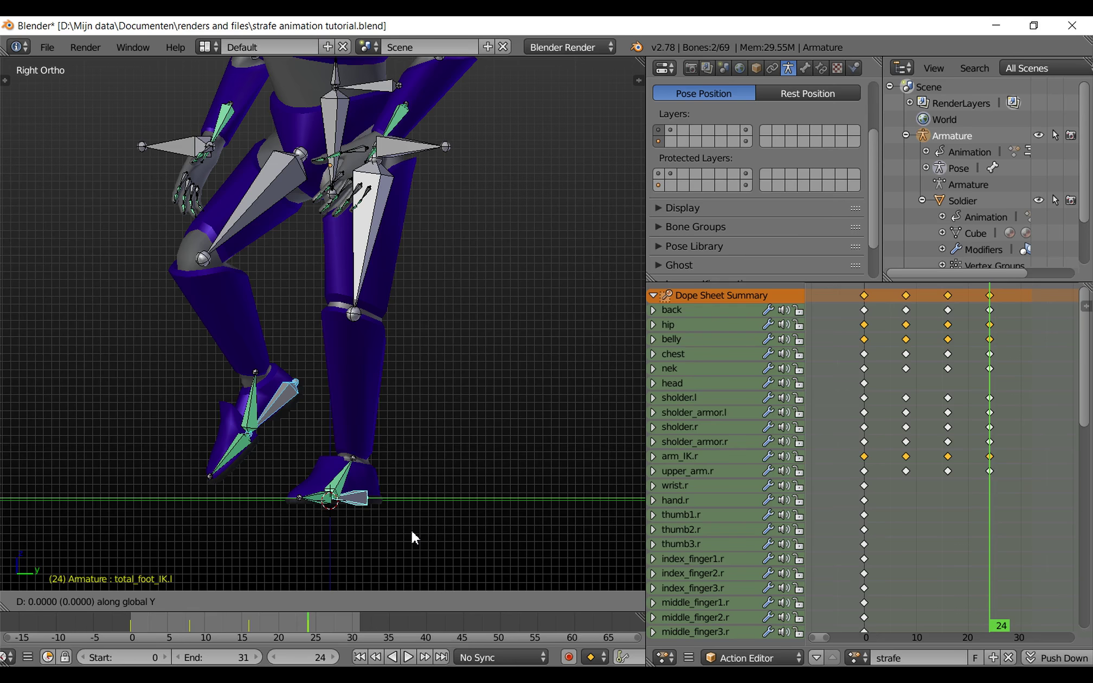
pyautogui.write('.3')
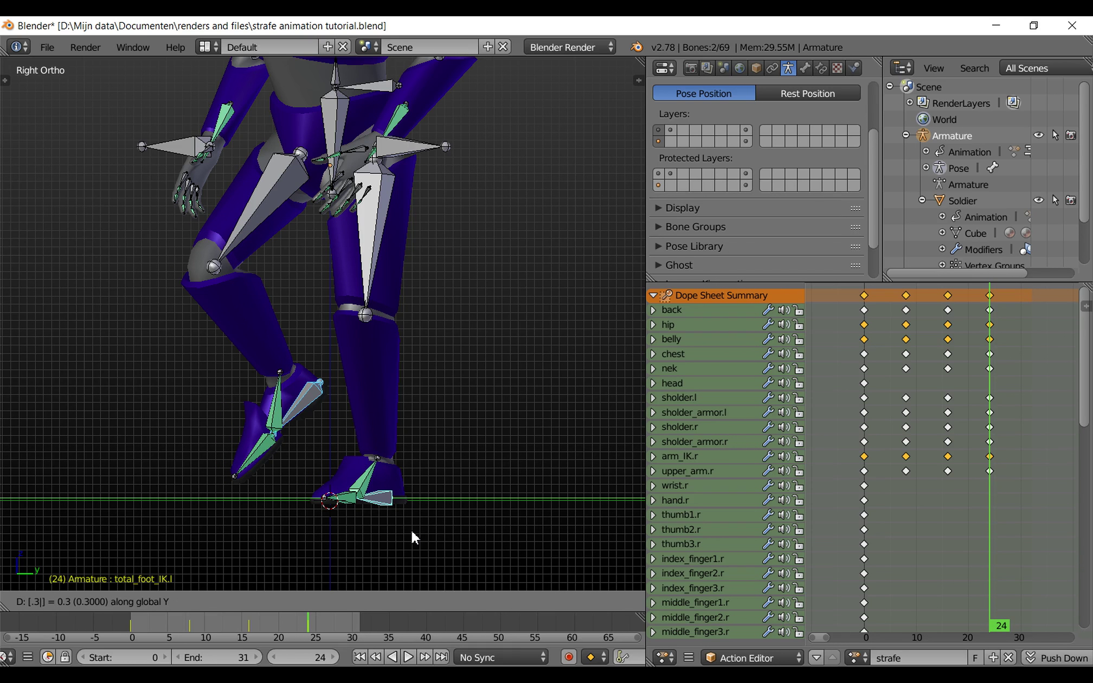
pyautogui.press('Return')
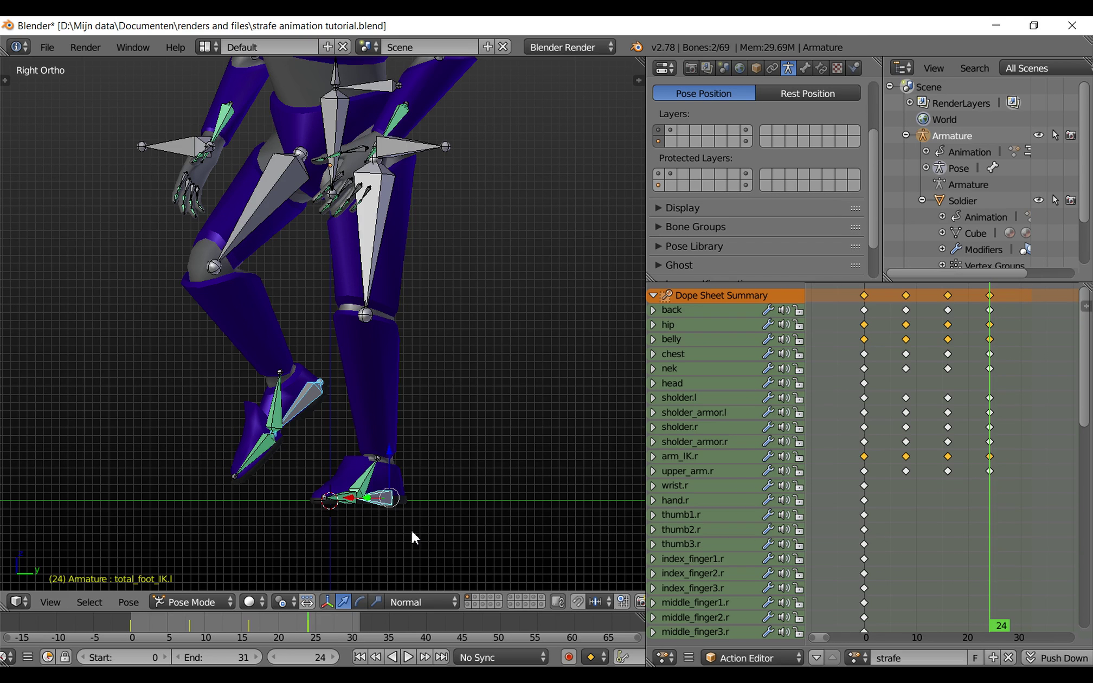
pyautogui.press('i')
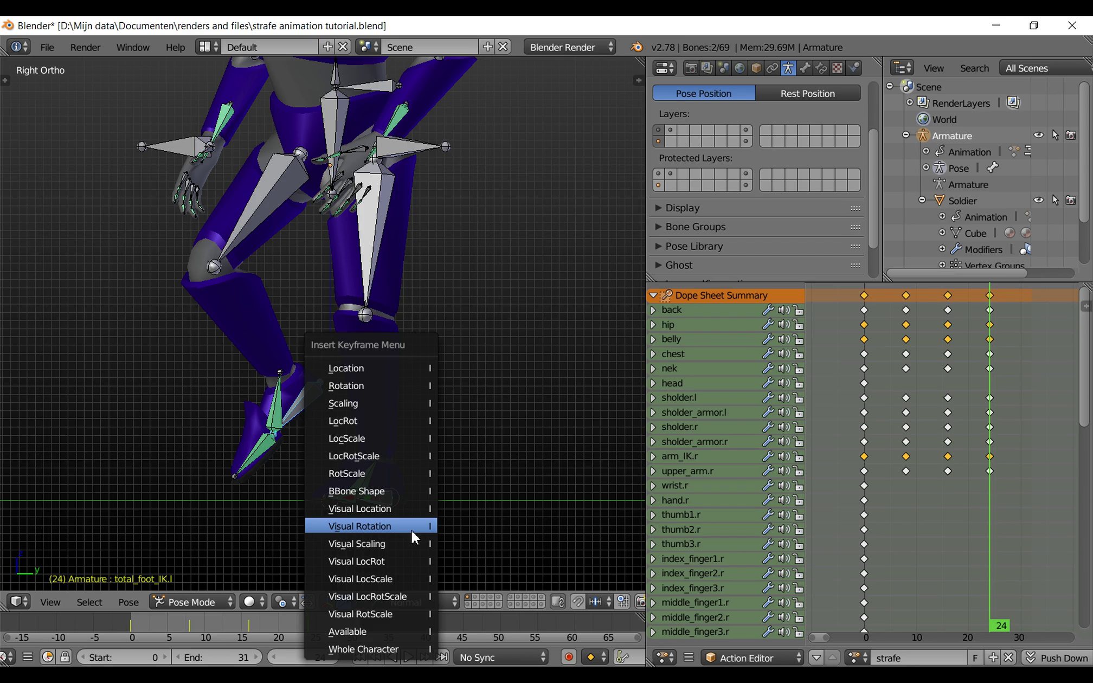
pyautogui.click(390, 421)
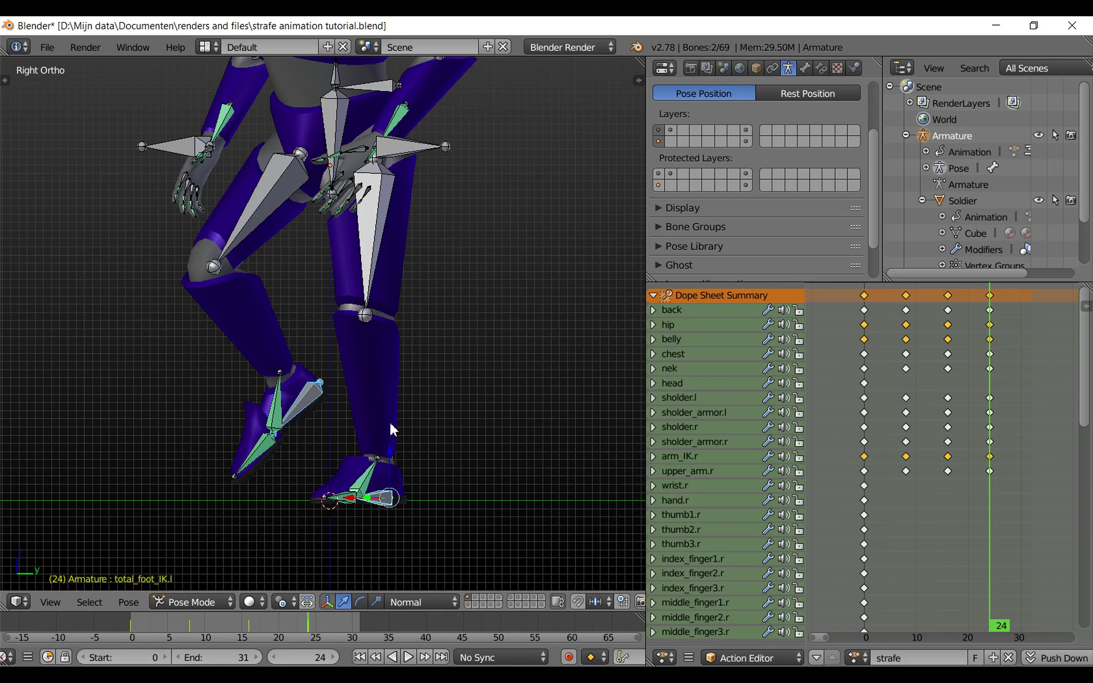
# At frame 16, move both total_foot_IK bones 0.3 along global Y and insert a LocRot keyframe.
pyautogui.press('Down')
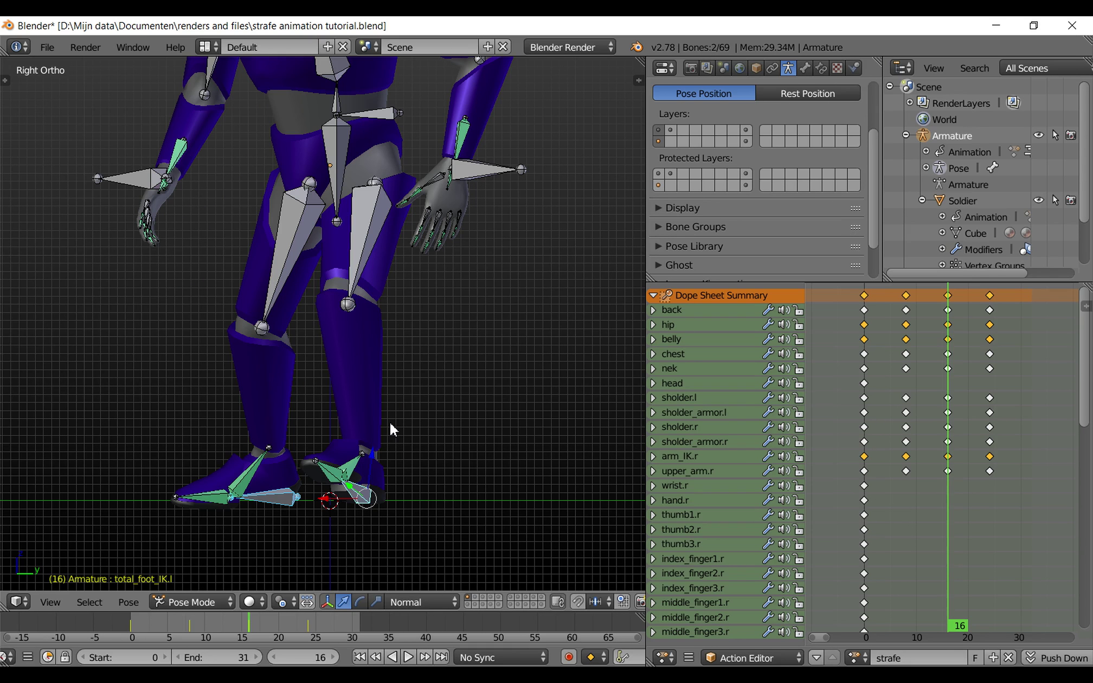
pyautogui.press('g')
pyautogui.write('y')
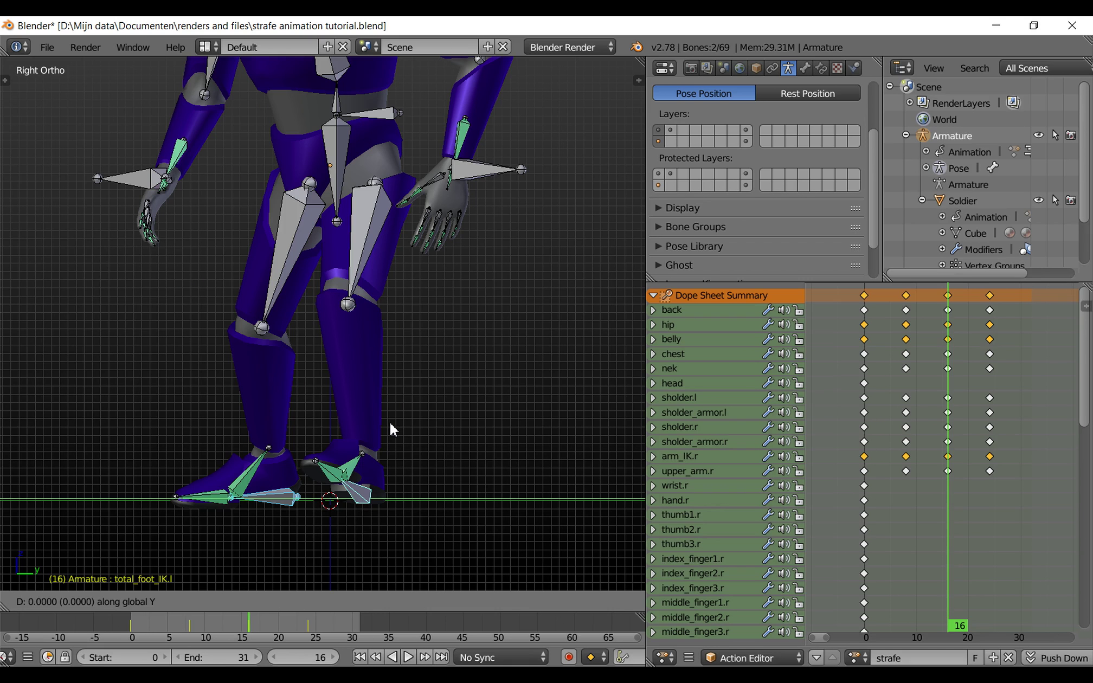
pyautogui.write('0.5')
pyautogui.press('Return')
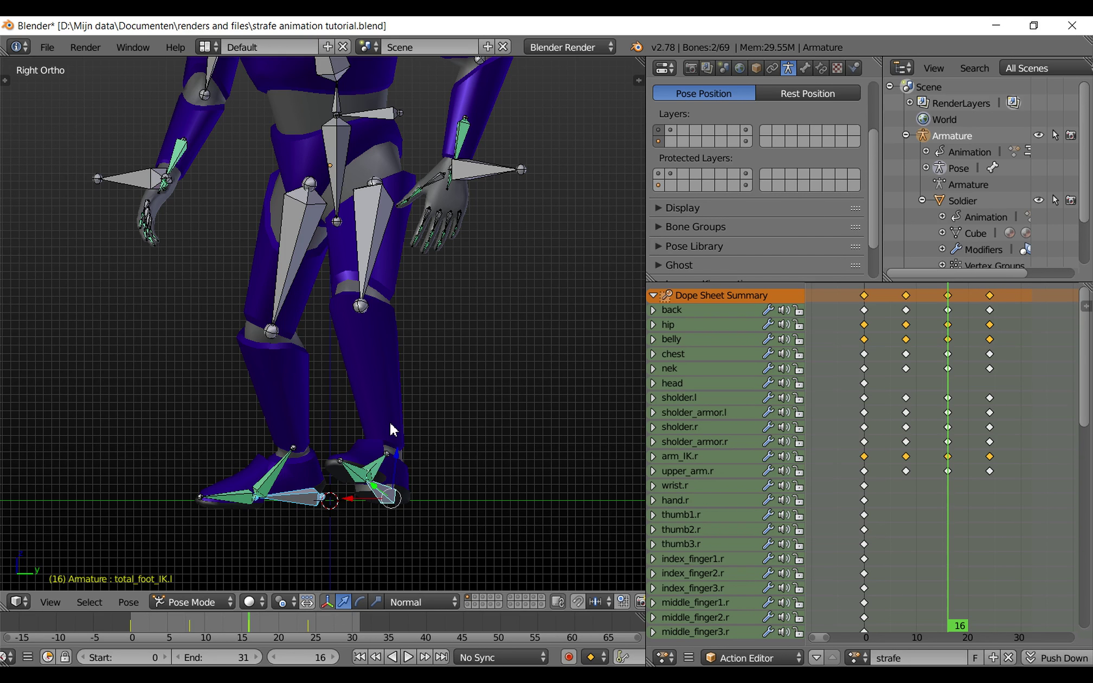
pyautogui.press('i')
pyautogui.click(390, 423)
# At frame 8, move both total_foot_IK bones 0.3 along global Y and insert a LocRot keyframe.
pyautogui.press('Down')
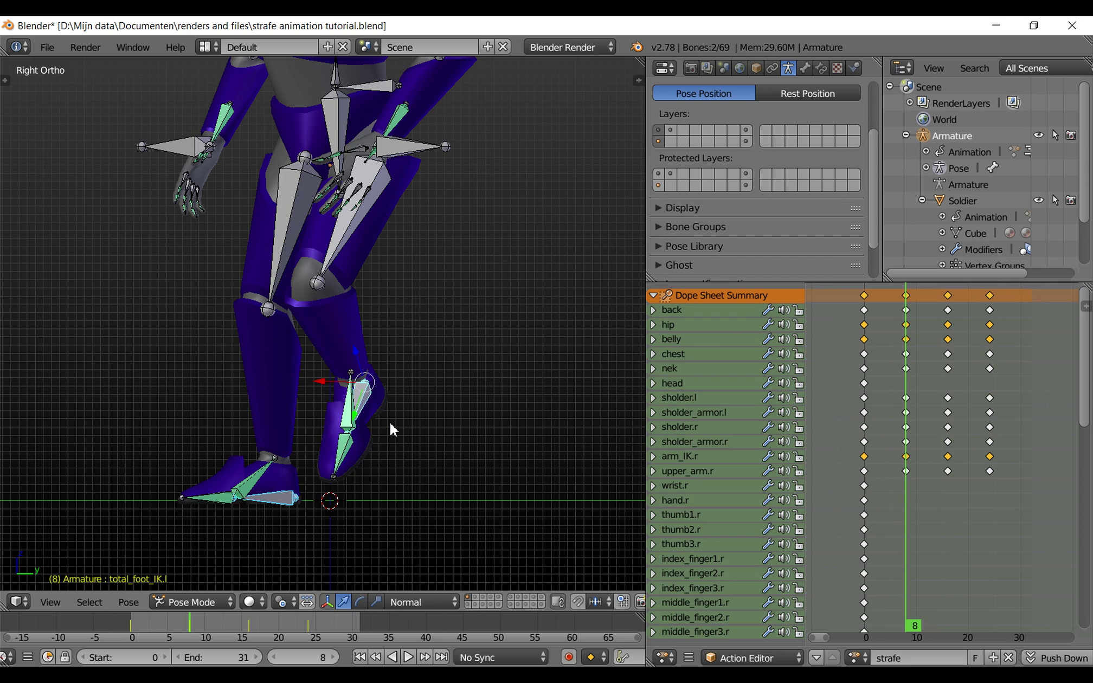
pyautogui.press('g')
pyautogui.write('y')
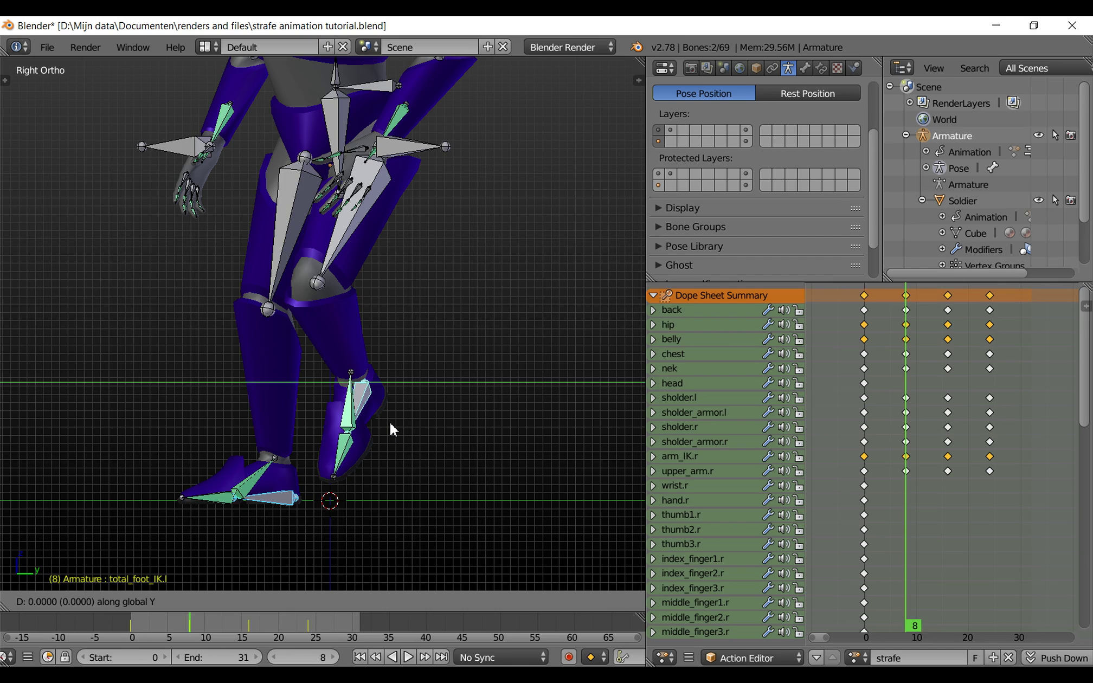
pyautogui.write('0.4')
pyautogui.press('Return')
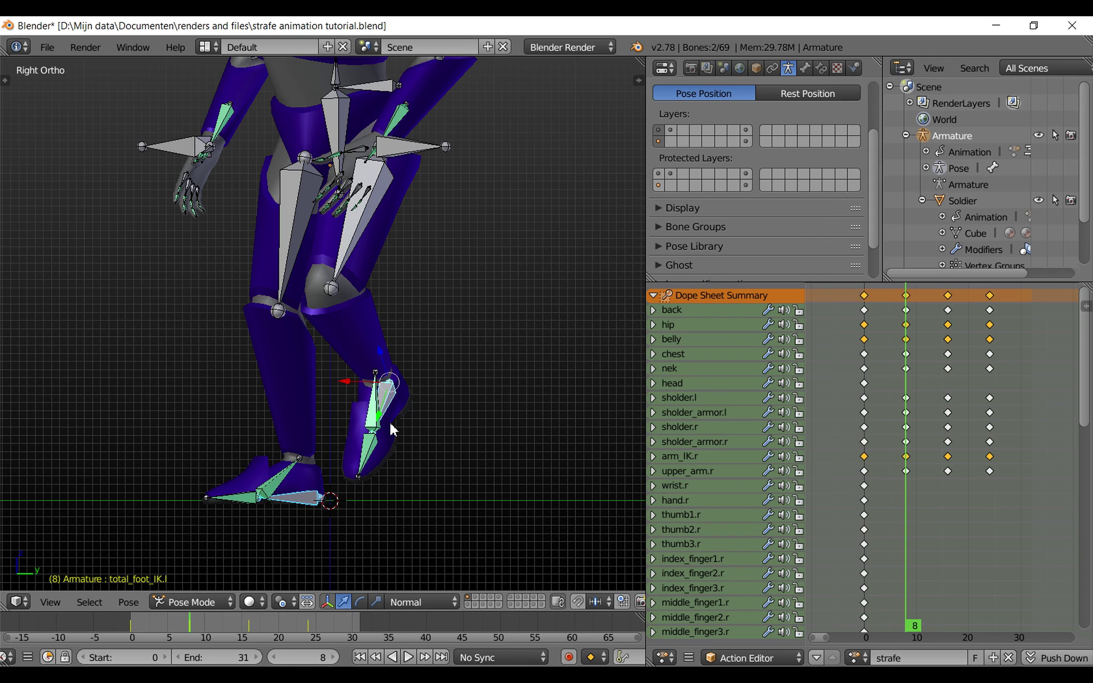
pyautogui.press('i')
pyautogui.click(390, 423)
# At frame 0, move both total_foot_IK bones 0.3 along global Y and insert a LocRot keyframe.
pyautogui.hotkey('shift', 'Left')
pyautogui.write('g')
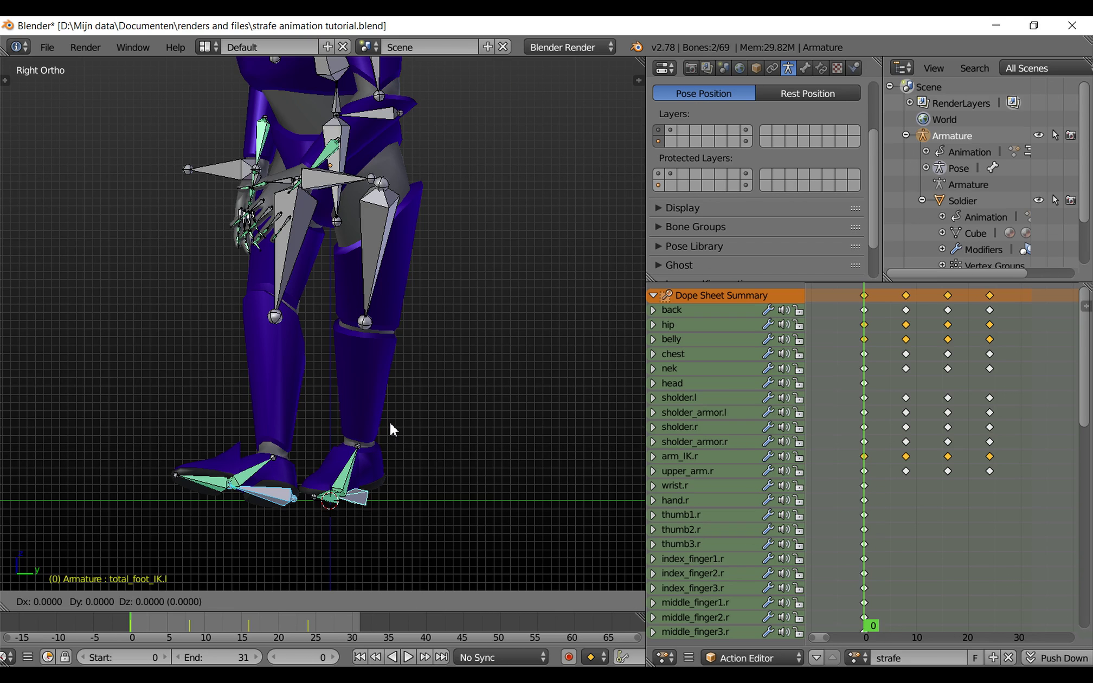
pyautogui.write('y')
pyautogui.write('.')
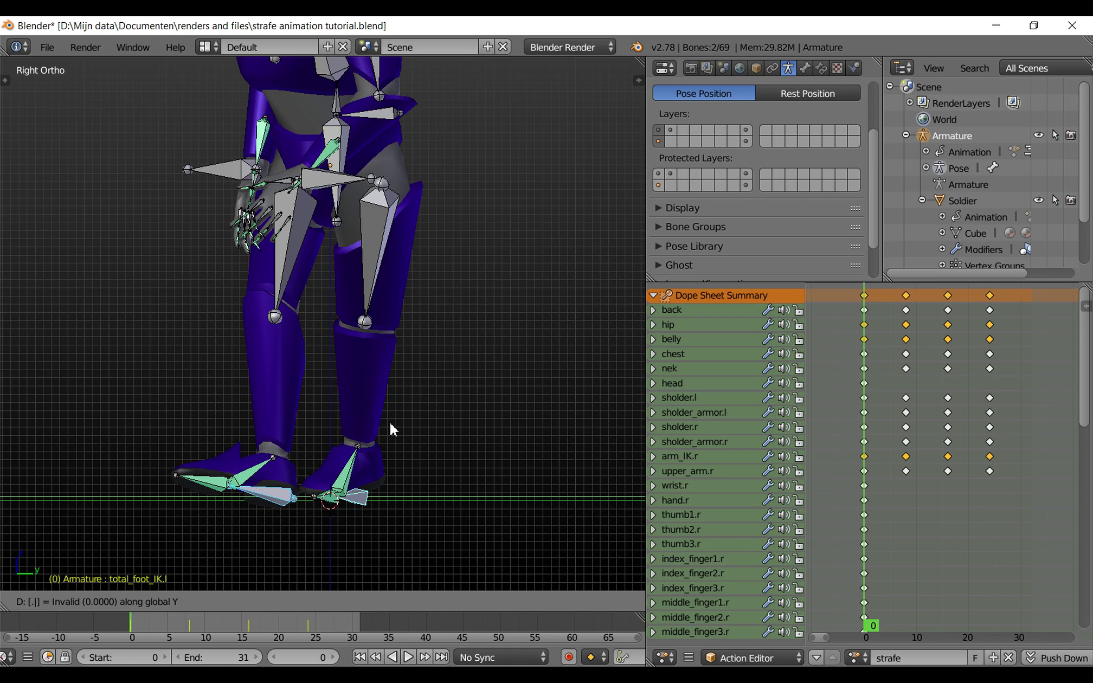
pyautogui.write('3')
pyautogui.press('Return')
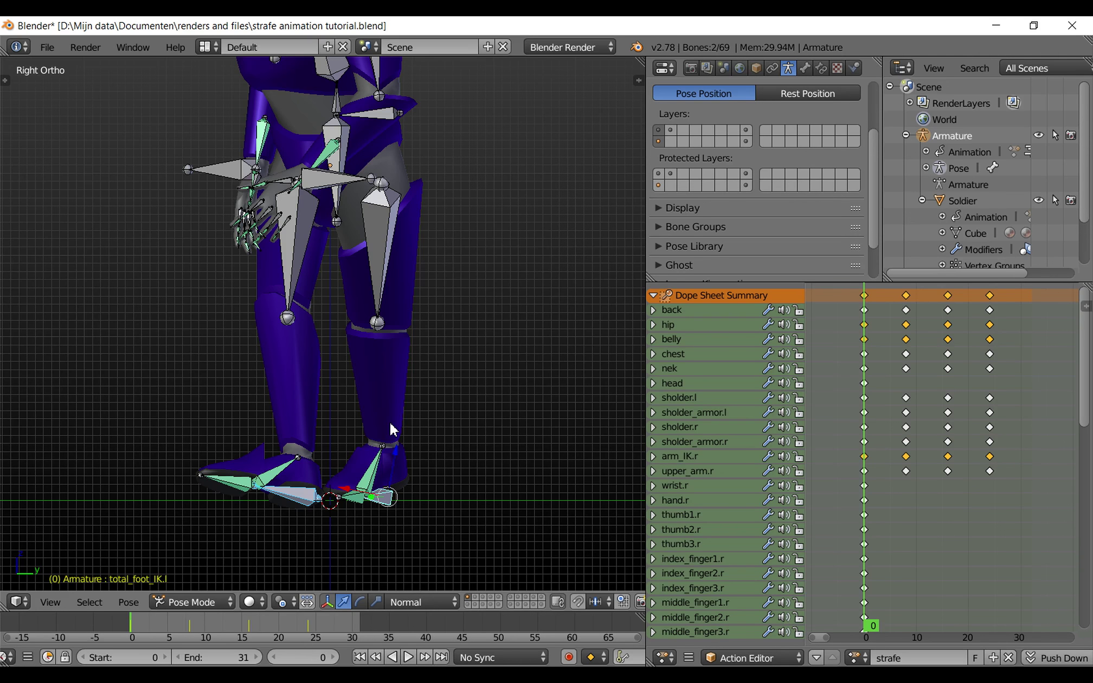
pyautogui.press('i')
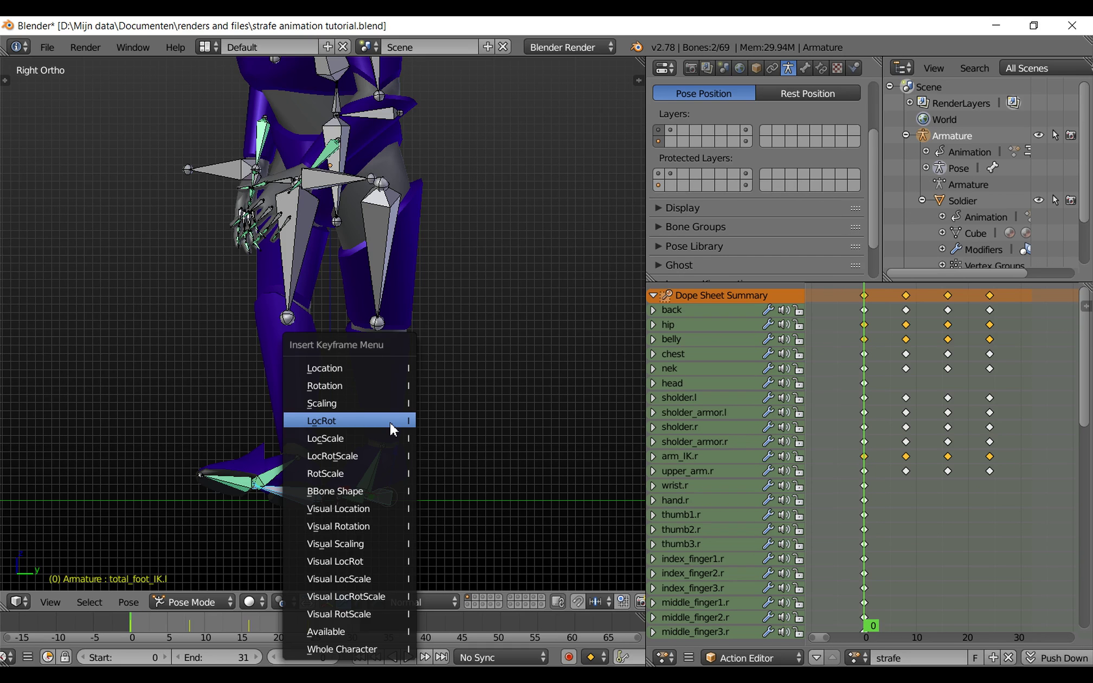
pyautogui.click(393, 429)
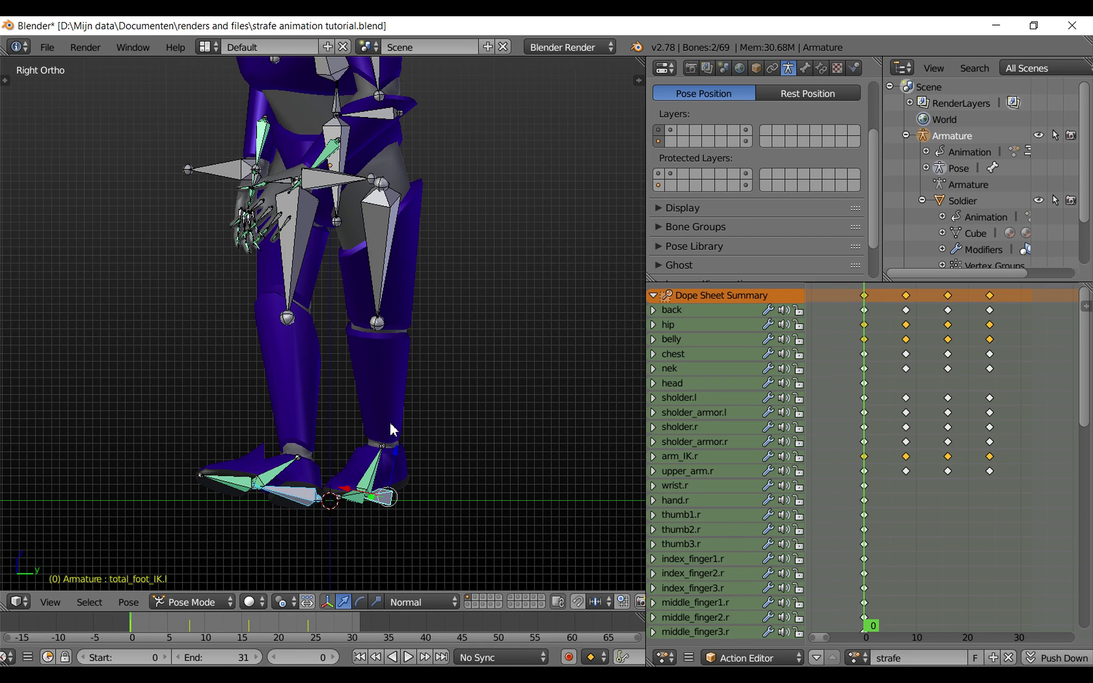
# In the front orthographic view, lower the back bone slightly along global Z at frame 0 and insert a LocRot keyframe.
pyautogui.scroll(-2, 389, 421)
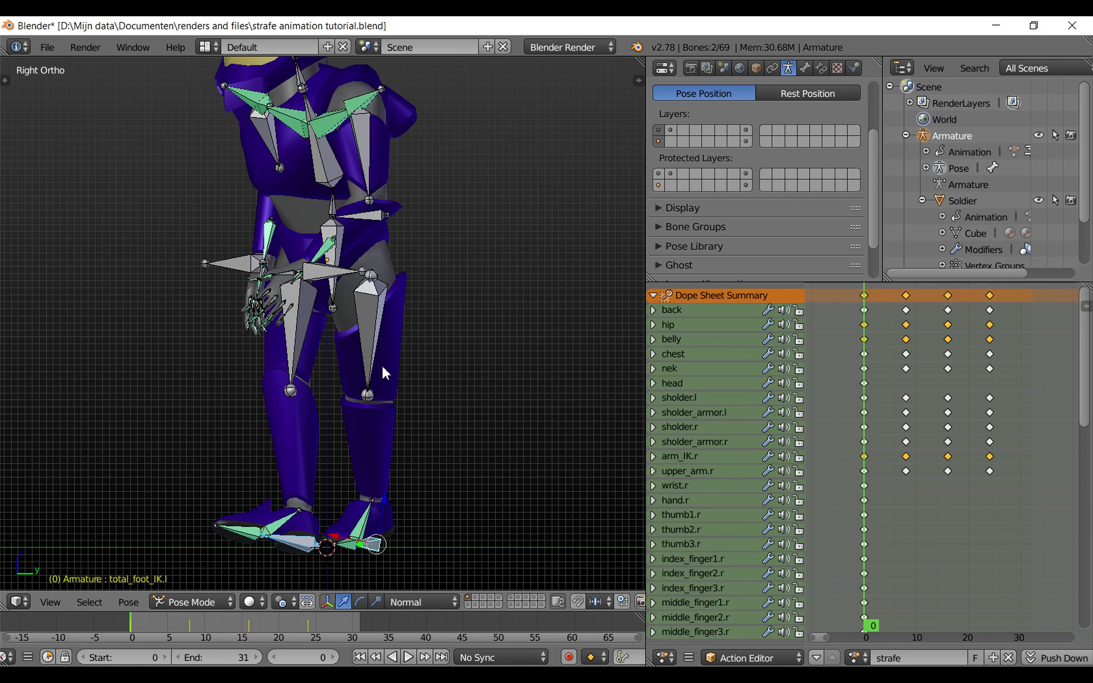
pyautogui.rightClick(374, 218)
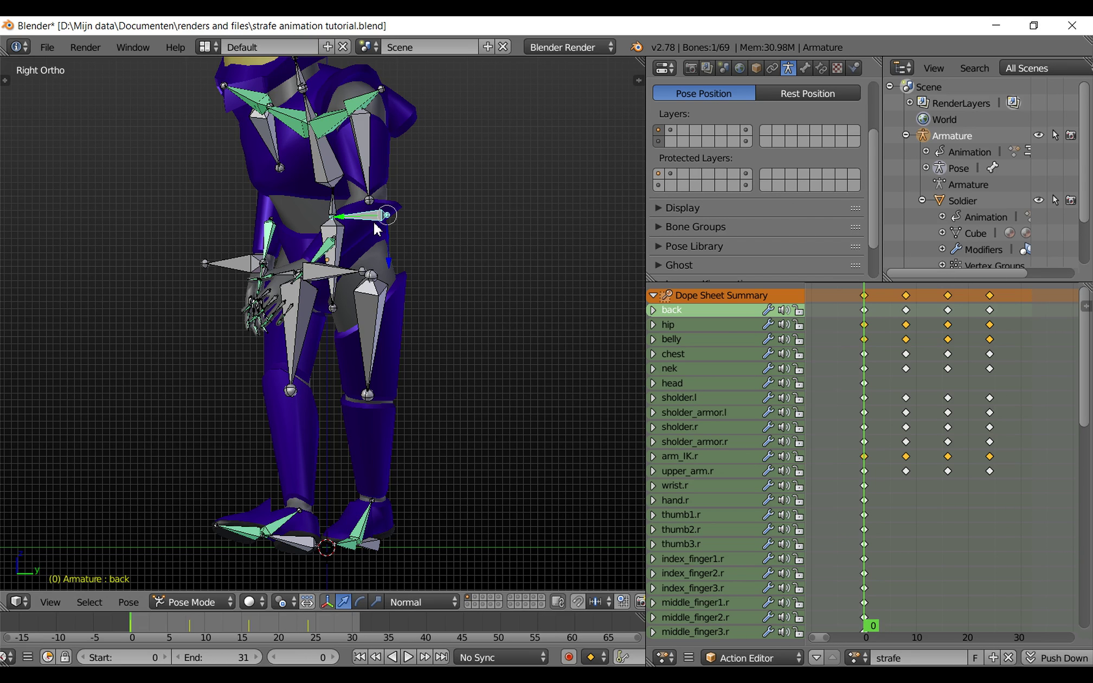
pyautogui.press('KP_1')
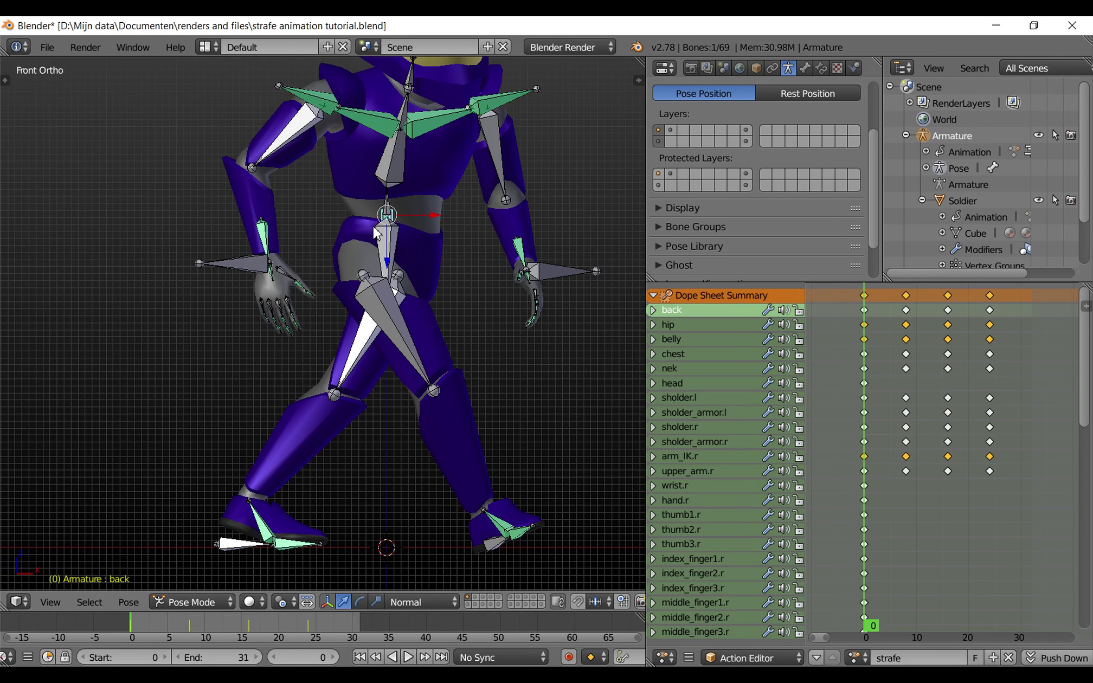
pyautogui.scroll(4, 336, 312)
pyautogui.scroll(3, 329, 377)
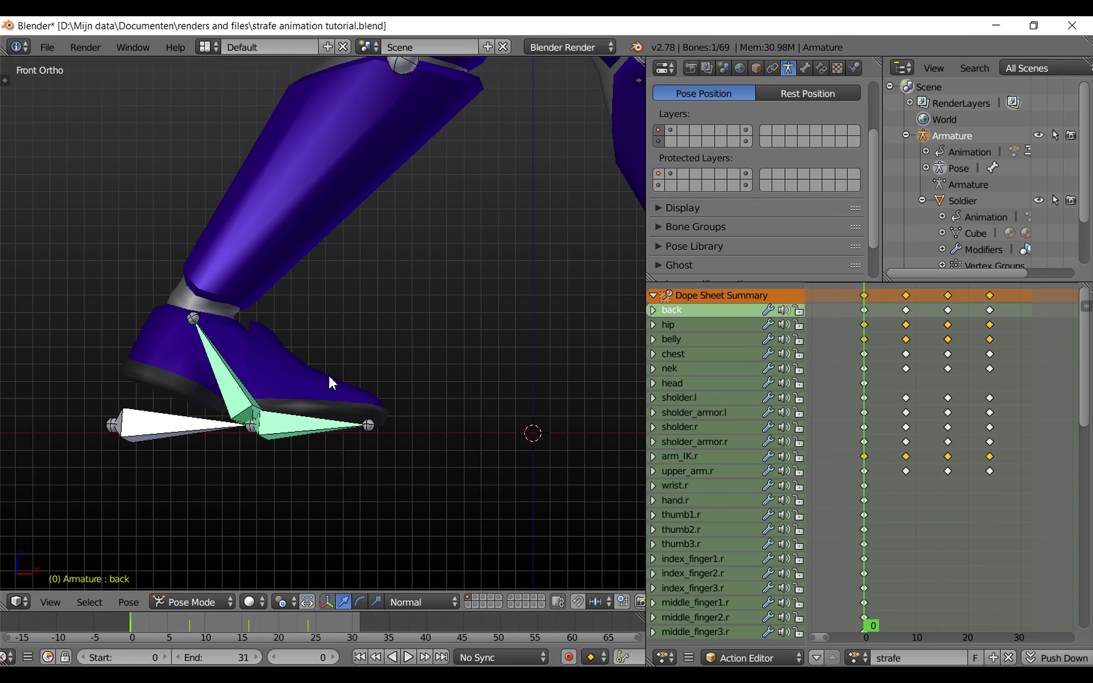
pyautogui.scroll(-5, 326, 400)
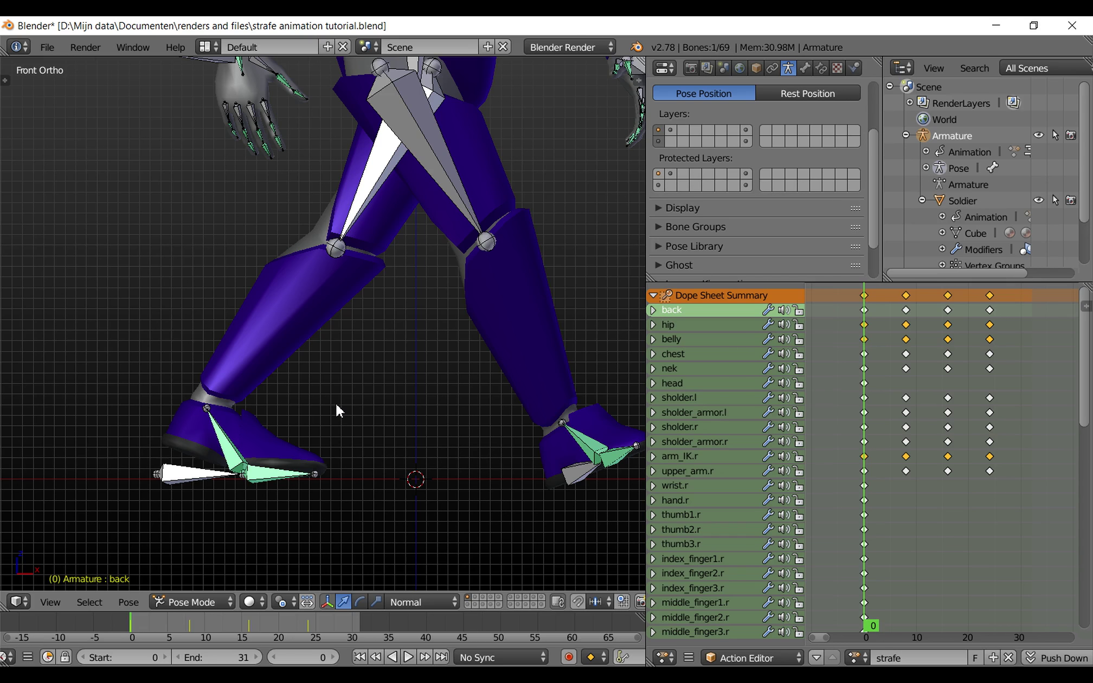
pyautogui.press('g')
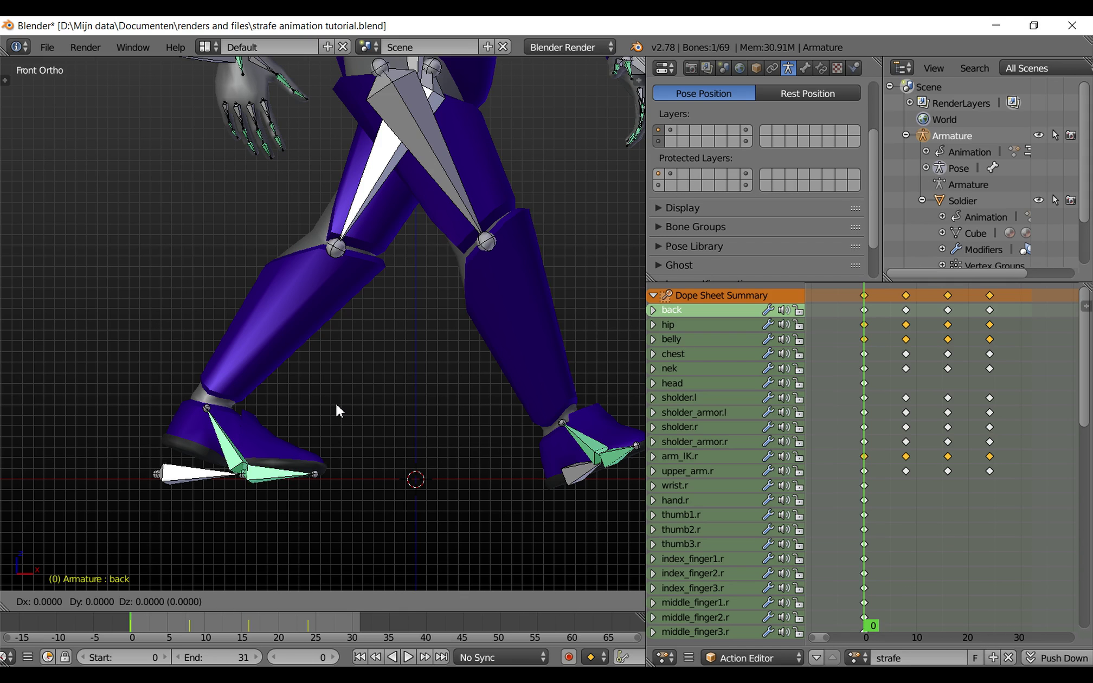
pyautogui.press('z')
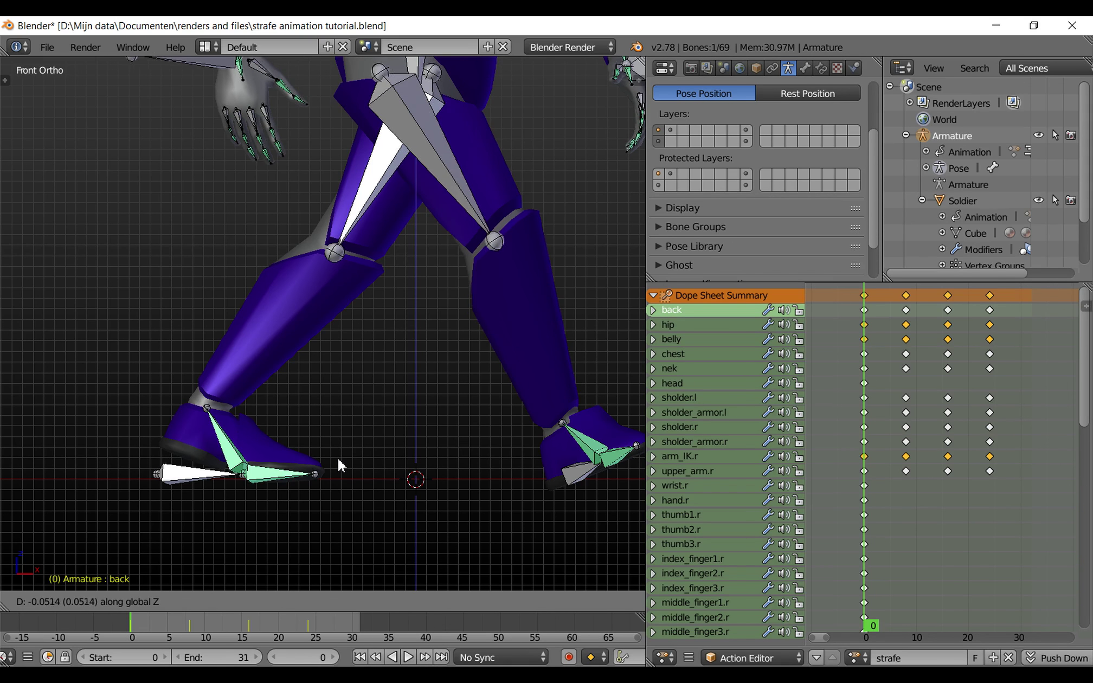
pyautogui.click(329, 554)
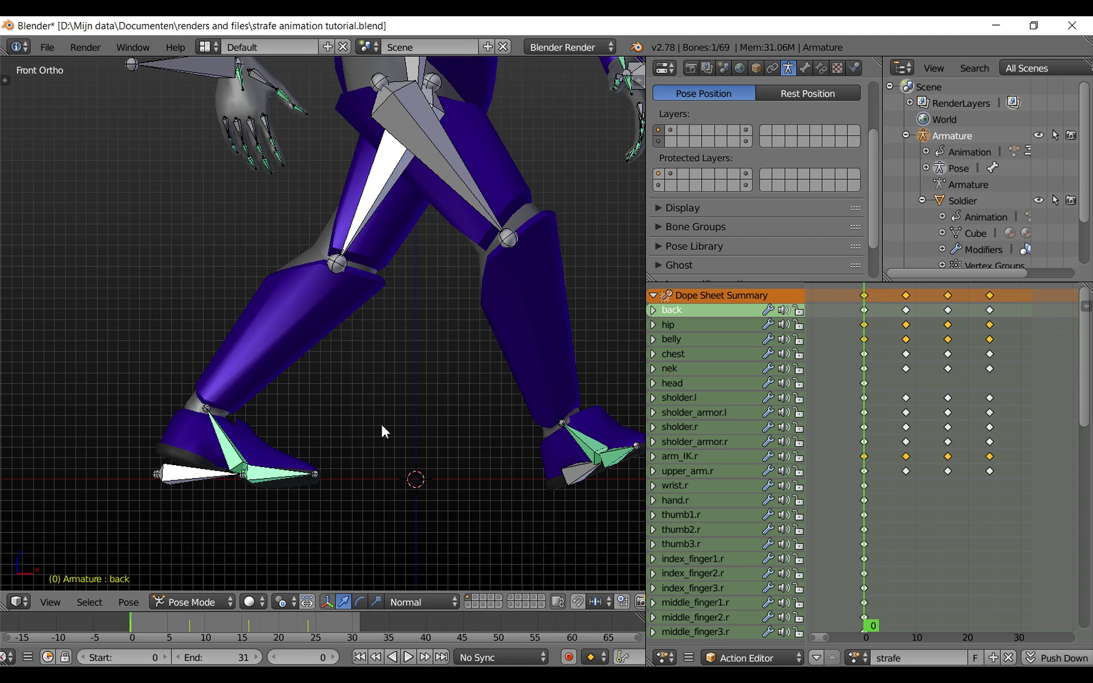
pyautogui.press('i')
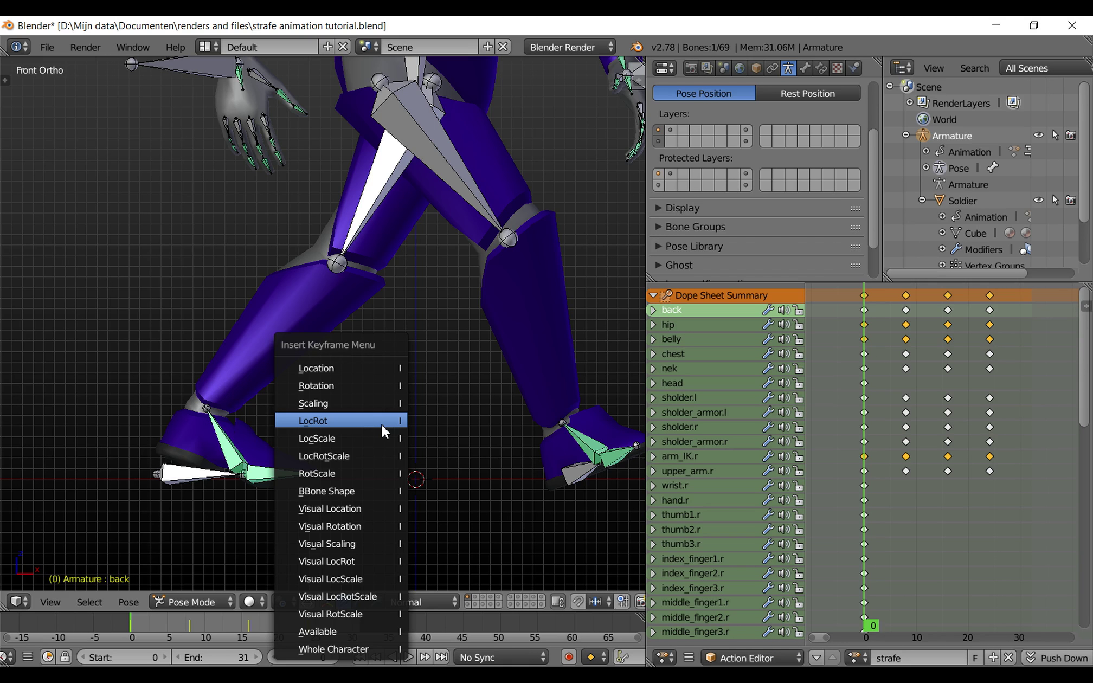
pyautogui.click(381, 425)
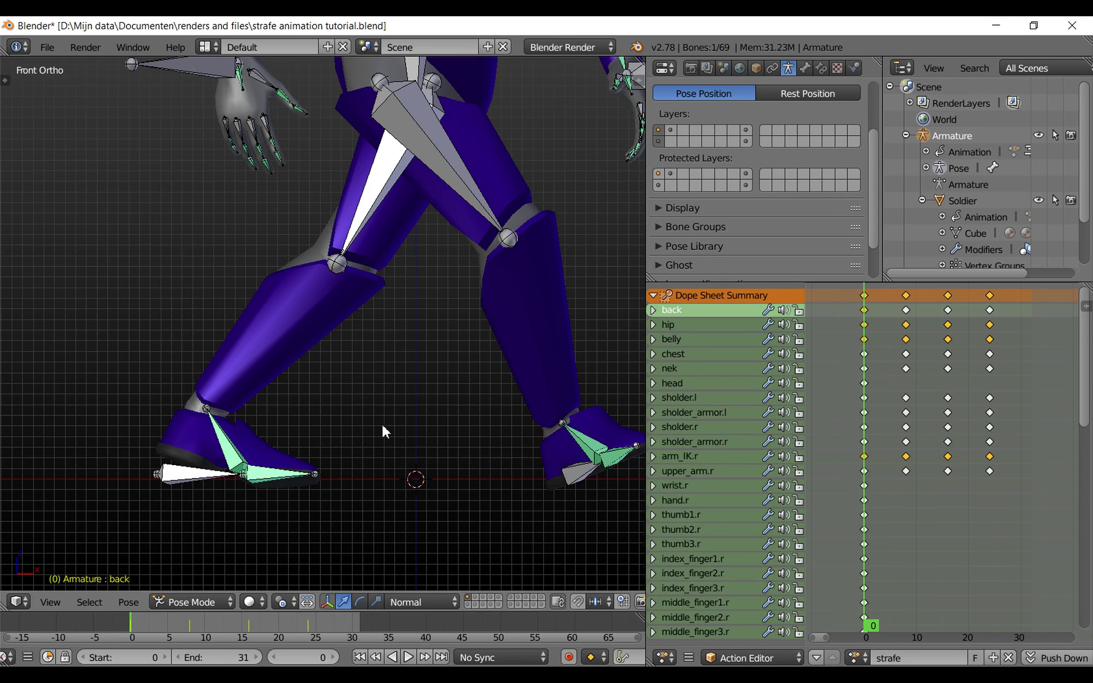
# At frame 0, rotate the nek bone about global Z until the helmet faces forward and insert a Rotation keyframe.
pyautogui.scroll(-3, 382, 424)
pyautogui.keyDown('shift'); pyautogui.scroll(10, 381, 424); pyautogui.keyUp('shift')
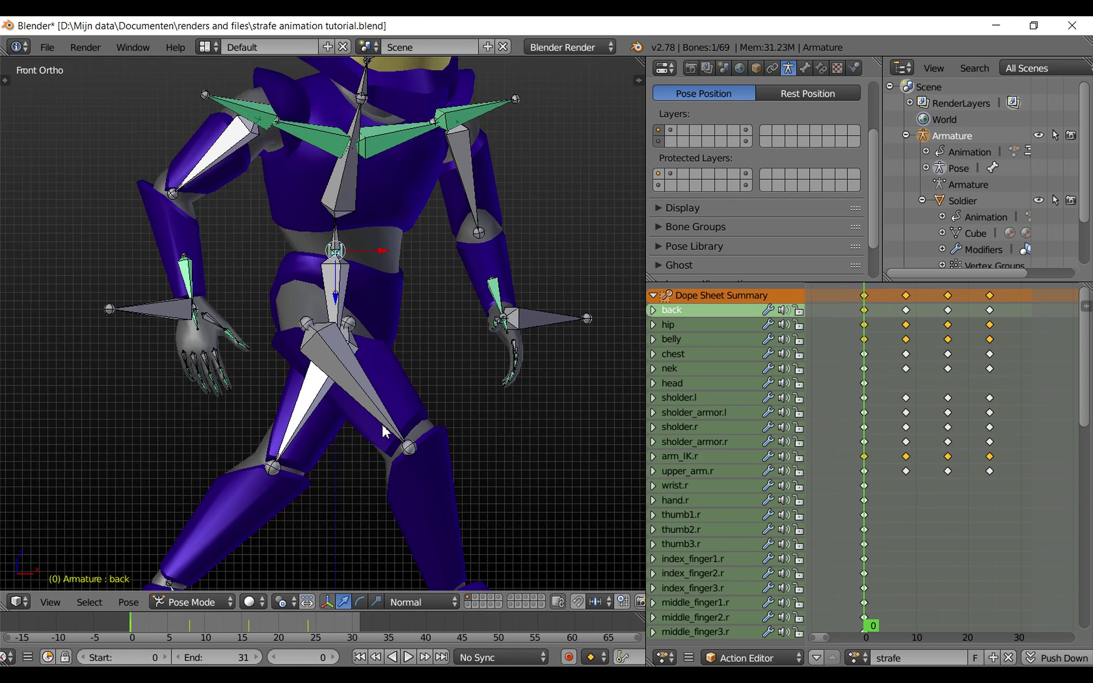
pyautogui.keyDown('shift'); pyautogui.scroll(1, 333, 323); pyautogui.keyUp('shift')
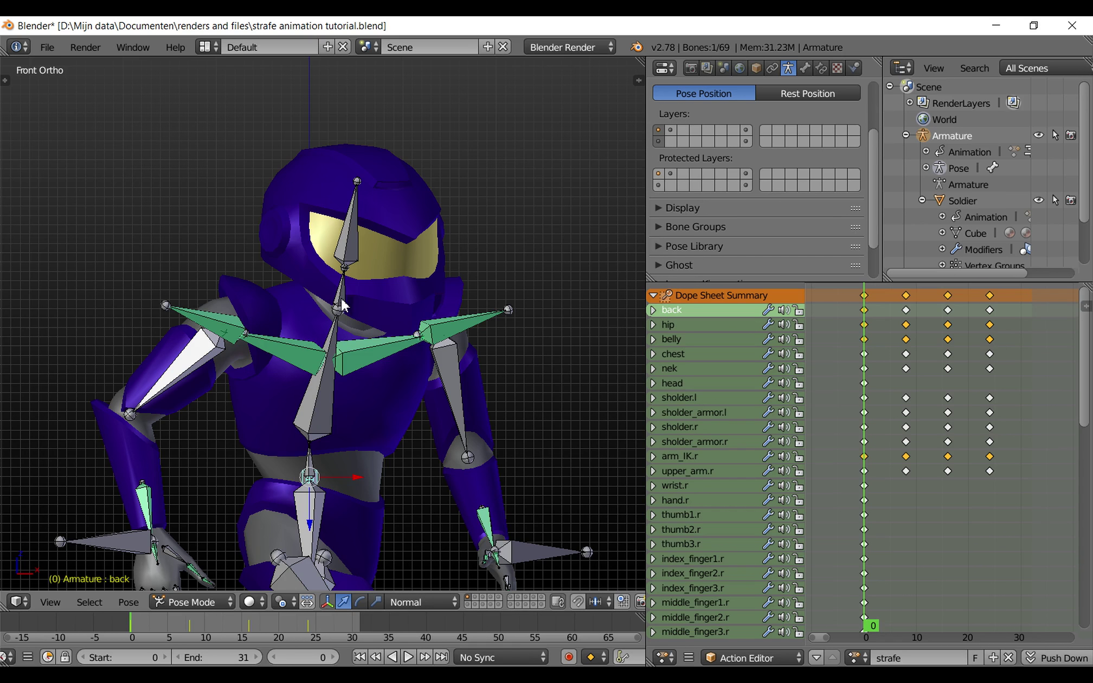
pyautogui.rightClick(343, 302)
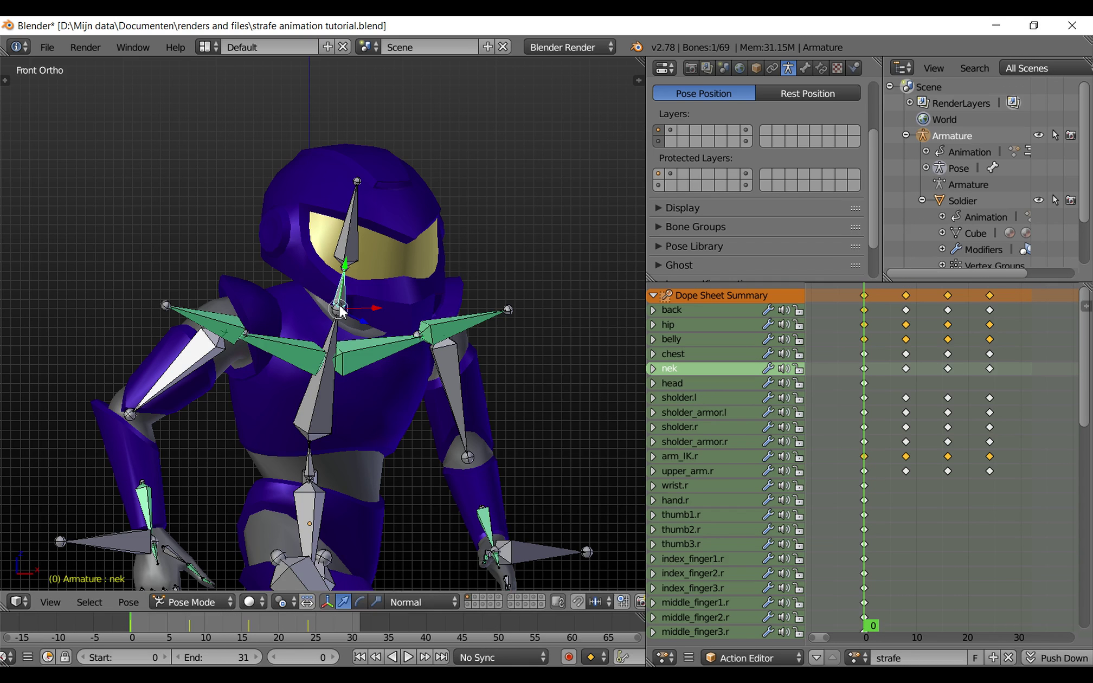
pyautogui.press('r')
pyautogui.press('z')
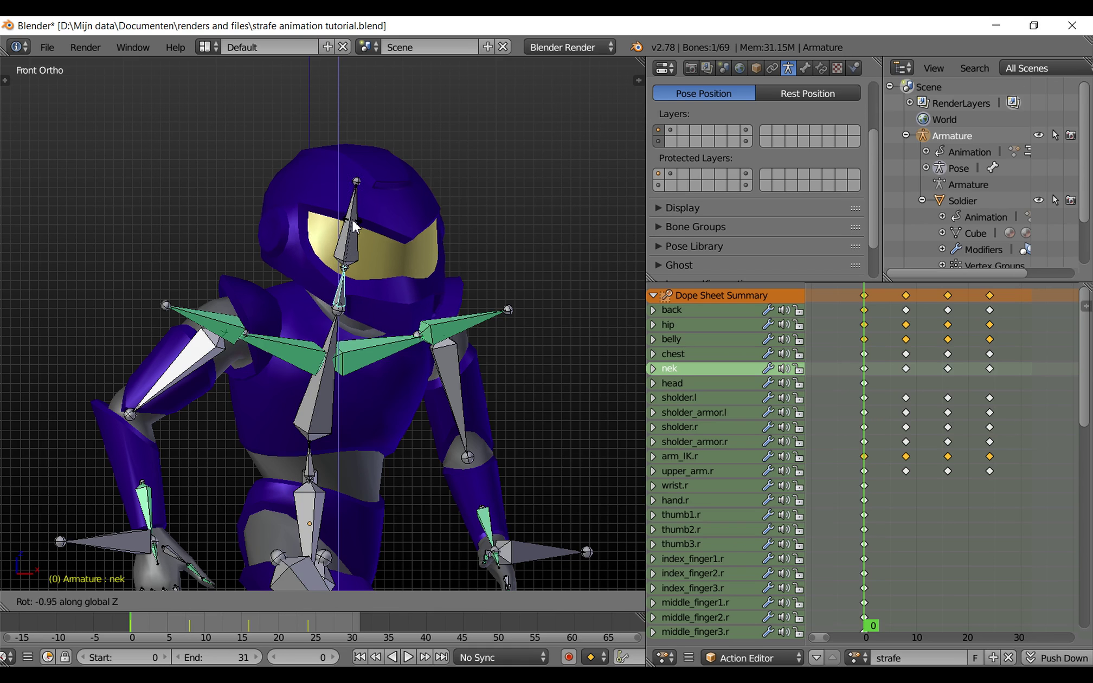
pyautogui.click(321, 221)
pyautogui.press('i')
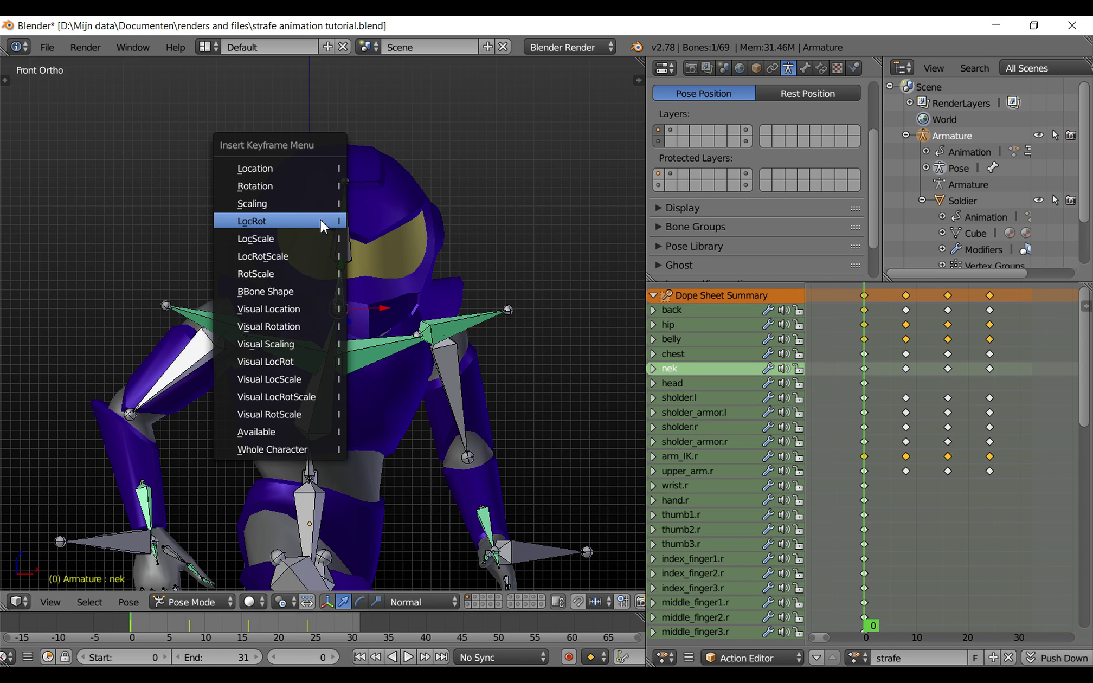
pyautogui.click(308, 186)
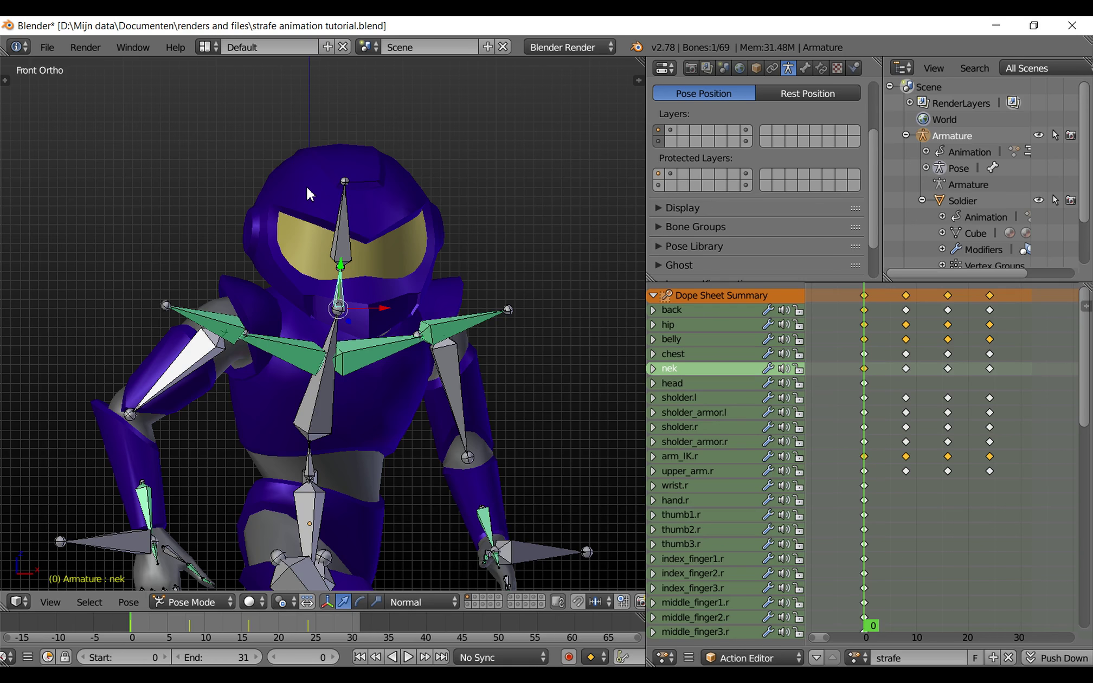
# At frame 8, rotate the nek bone about global Z until the helmet faces forward and insert a Rotation keyframe.
pyautogui.press('Up')
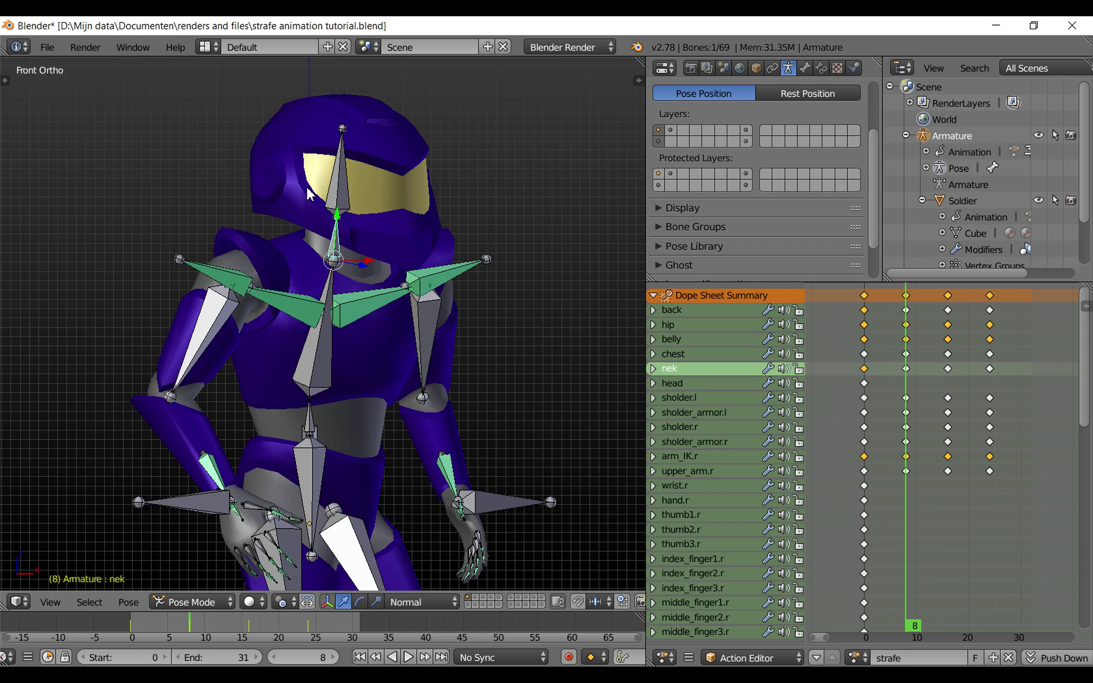
pyautogui.press('r')
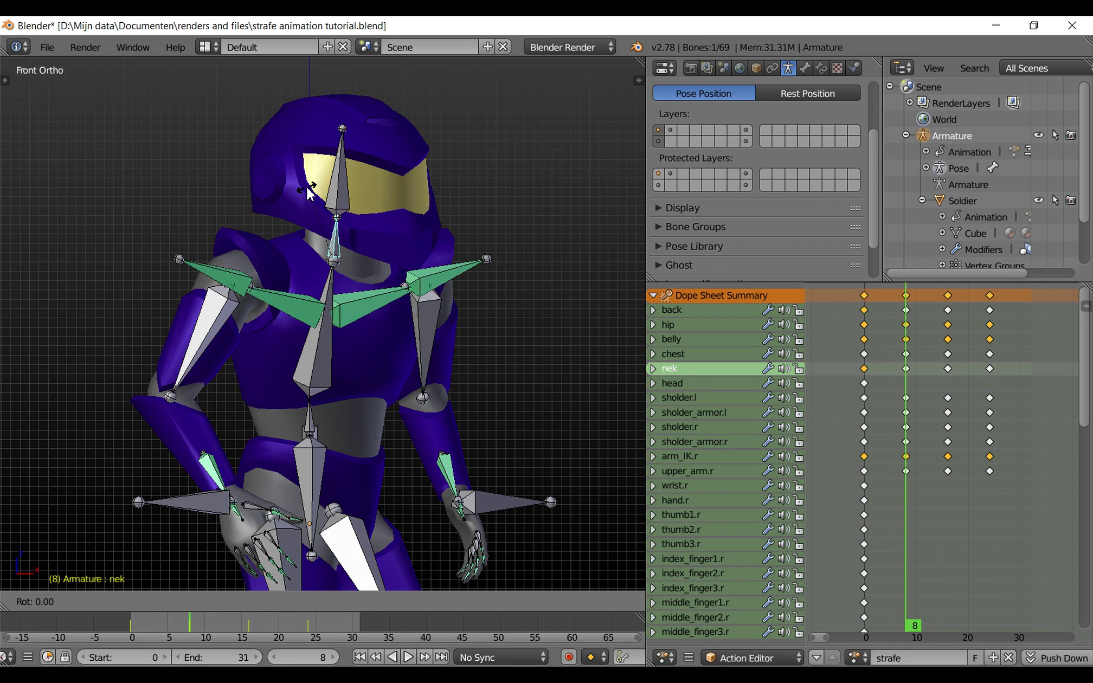
pyautogui.press('z')
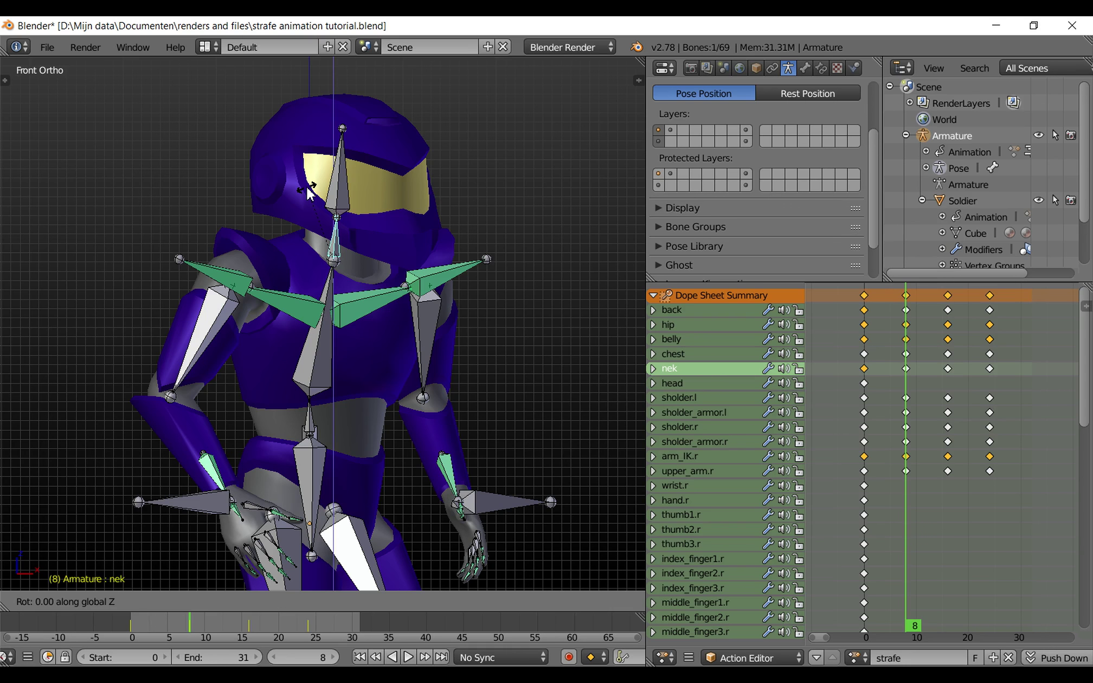
pyautogui.click(284, 214)
pyautogui.press('i')
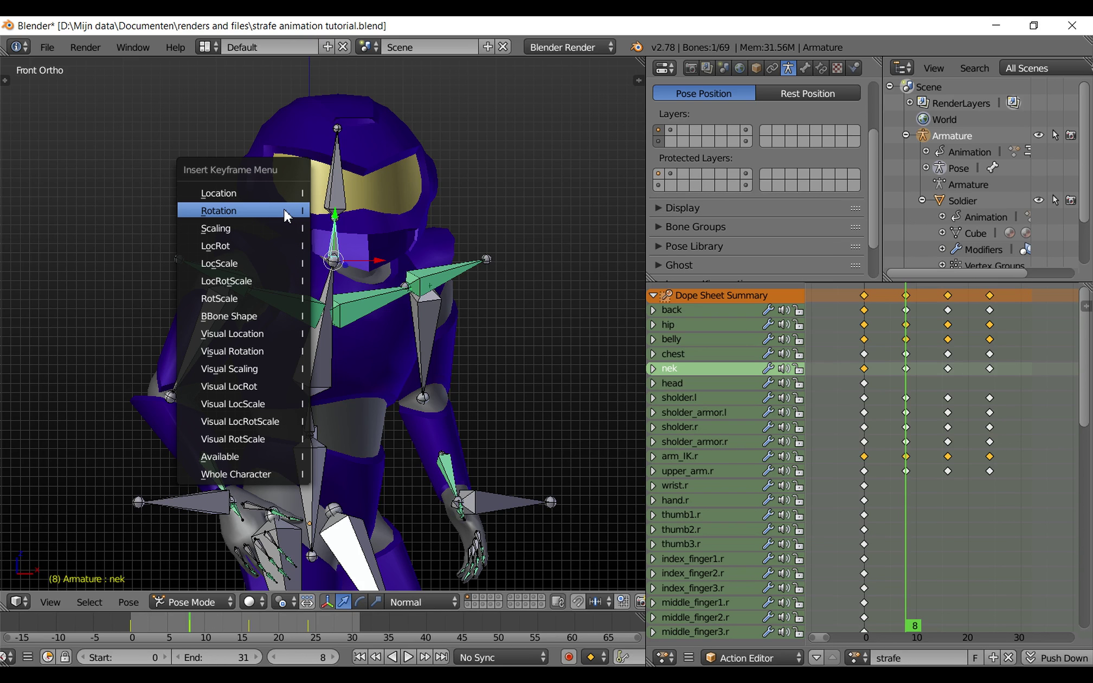
pyautogui.click(284, 211)
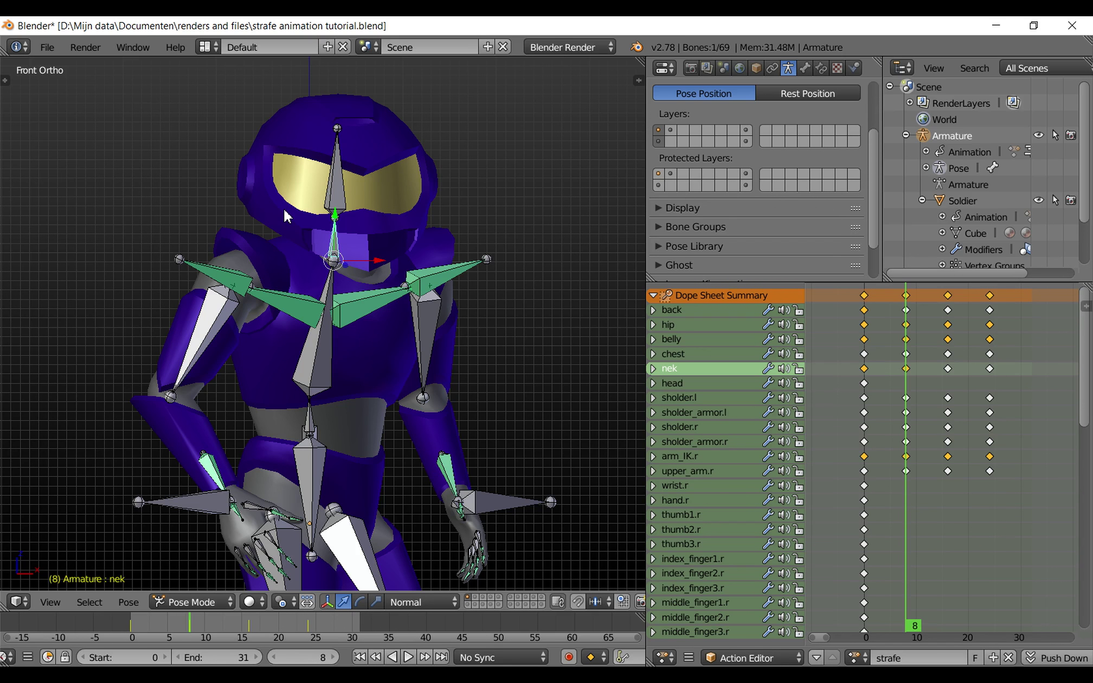
# At frame 16, rotate the nek bone about -30° around global Z so the helmet faces forward and insert a Rotation keyframe.
pyautogui.press('Up')
pyautogui.press('r')
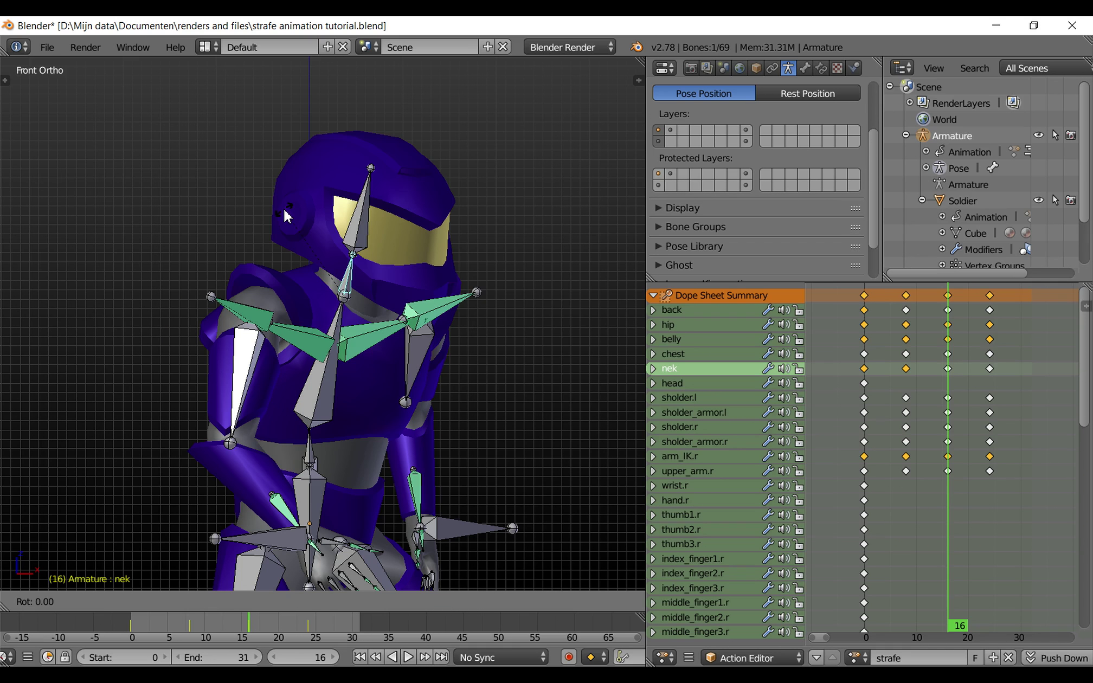
pyautogui.press('z')
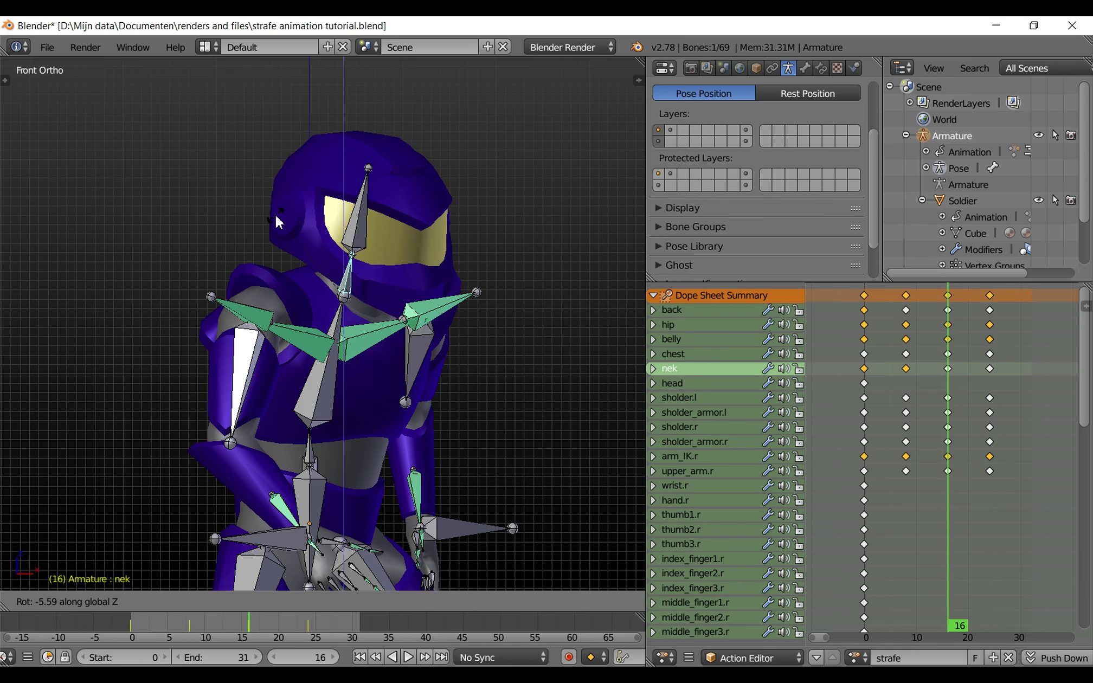
pyautogui.moveTo(251, 238)
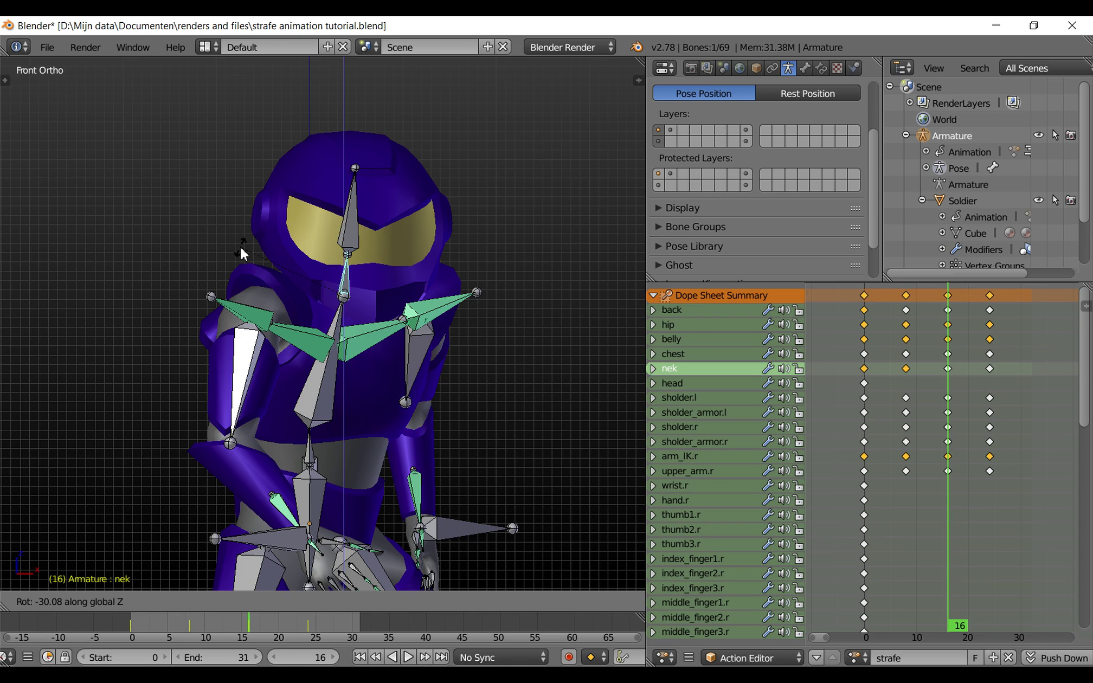
pyautogui.click(239, 246)
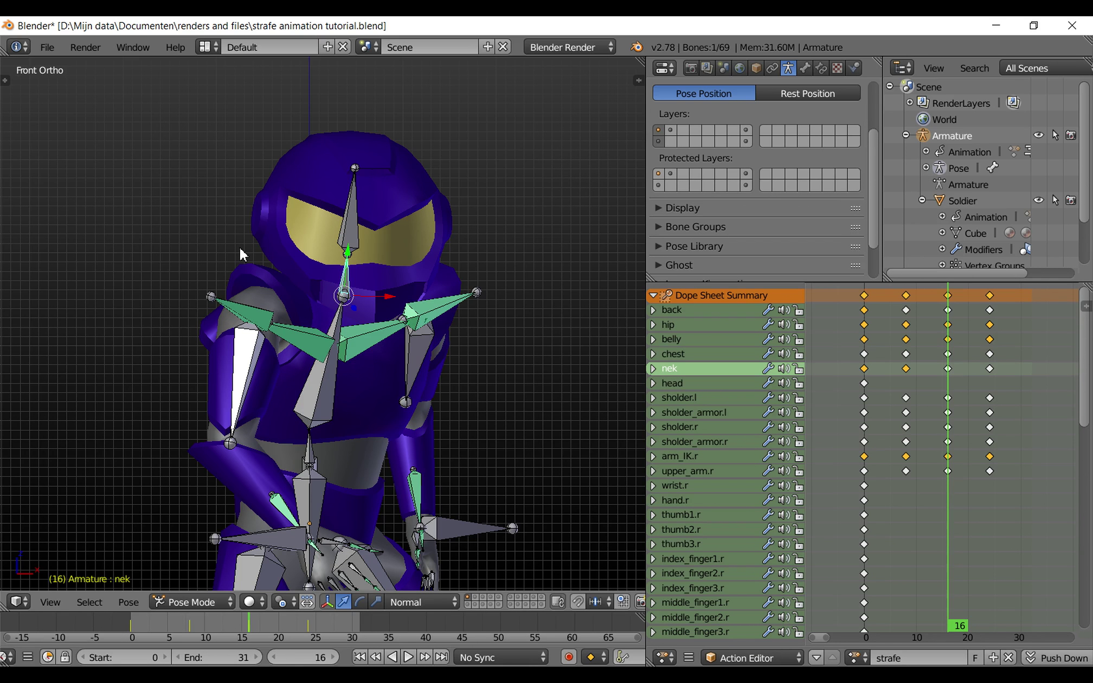
pyautogui.press('i')
pyautogui.click(239, 249)
# At frame 24, rotate the nek bone around global Z until the helmet faces forward and insert a Rotation keyframe.
pyautogui.press('Up')
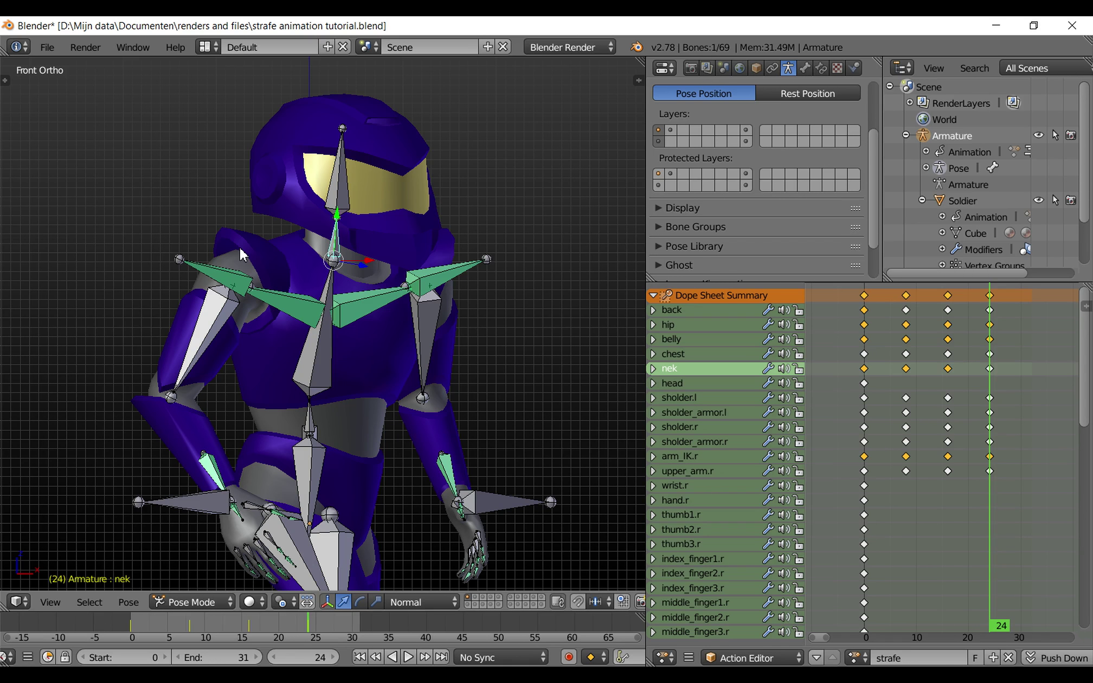
pyautogui.press('r')
pyautogui.press('z')
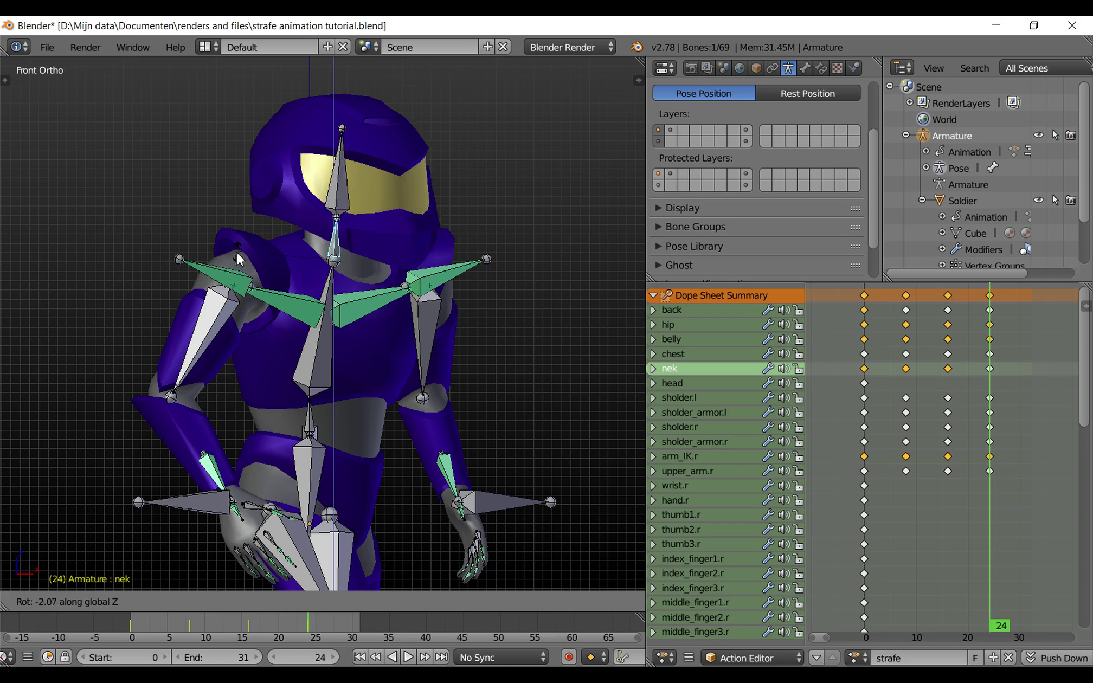
pyautogui.click(227, 301)
pyautogui.press('i')
pyautogui.click(224, 297)
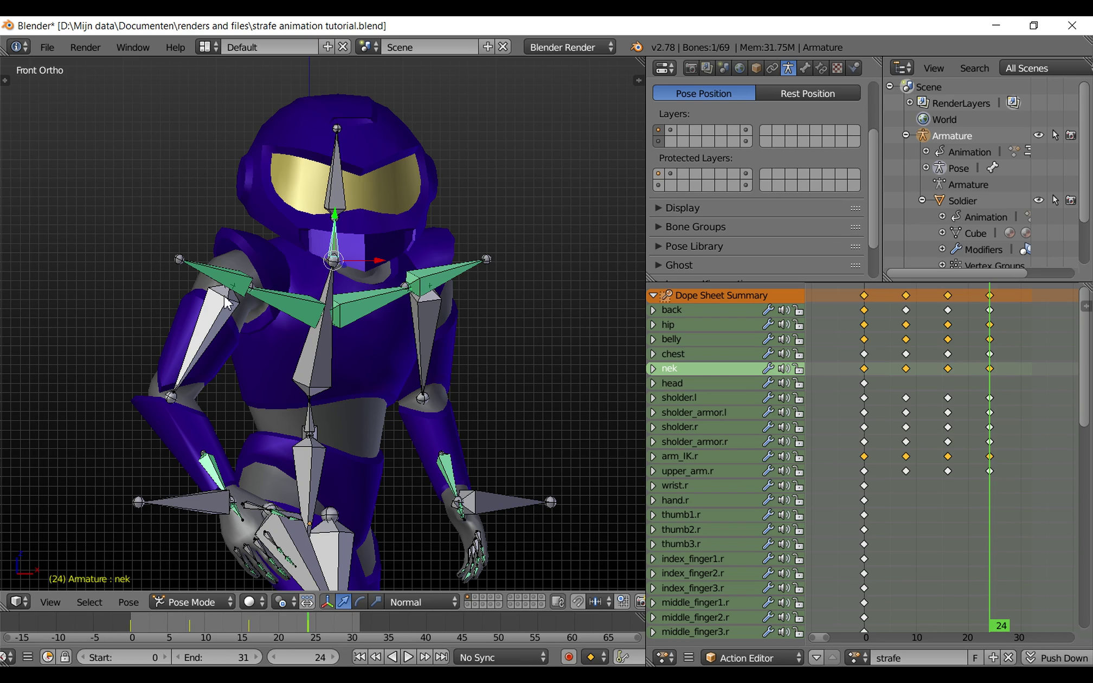
# At frame 24, rotate the upper_leg.r bone about 20° around its normal Y axis to turn the knee outward and insert a Rotation keyframe.
pyautogui.scroll(-4, 224, 301)
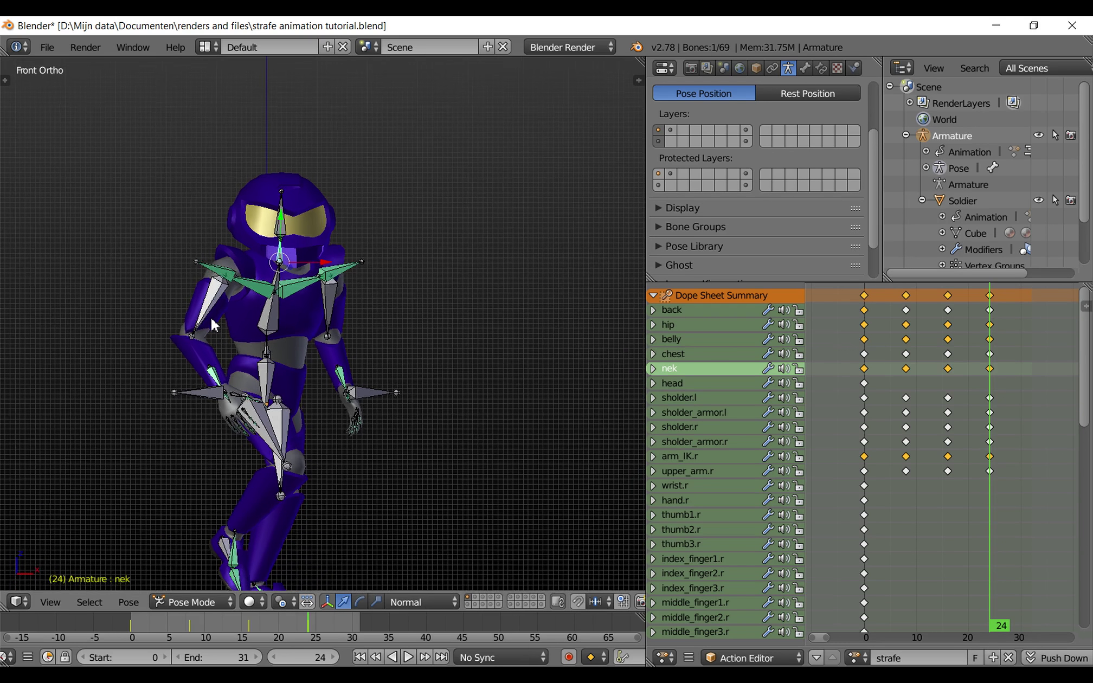
pyautogui.press('KP_5')
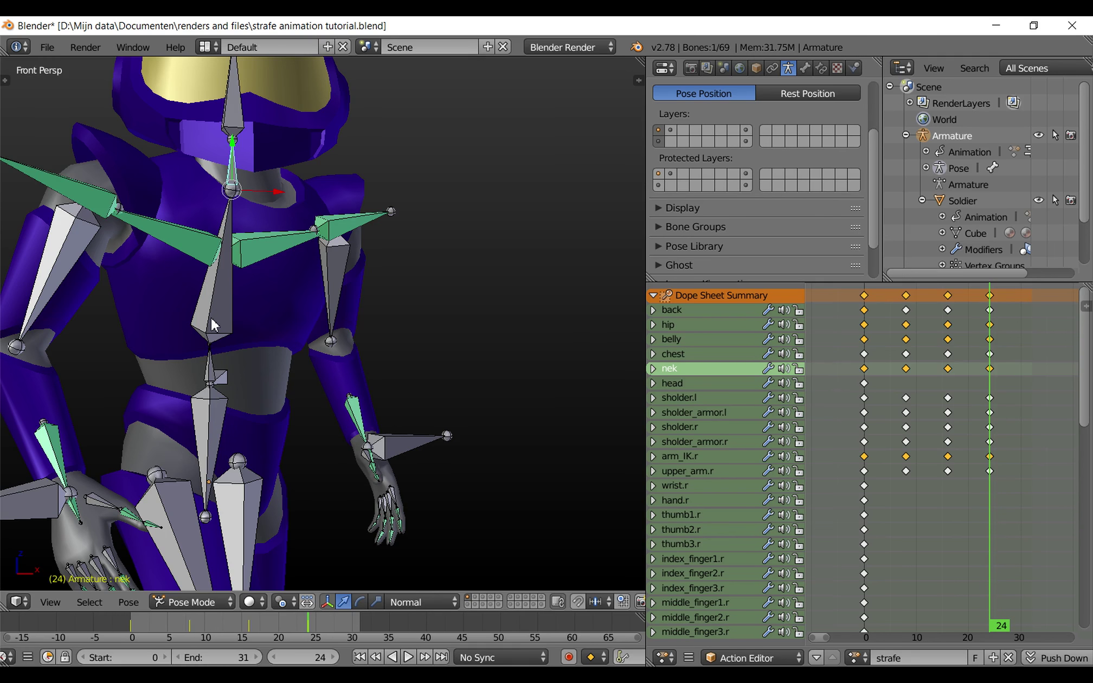
pyautogui.scroll(-5, 212, 324)
pyautogui.press('KP_8')
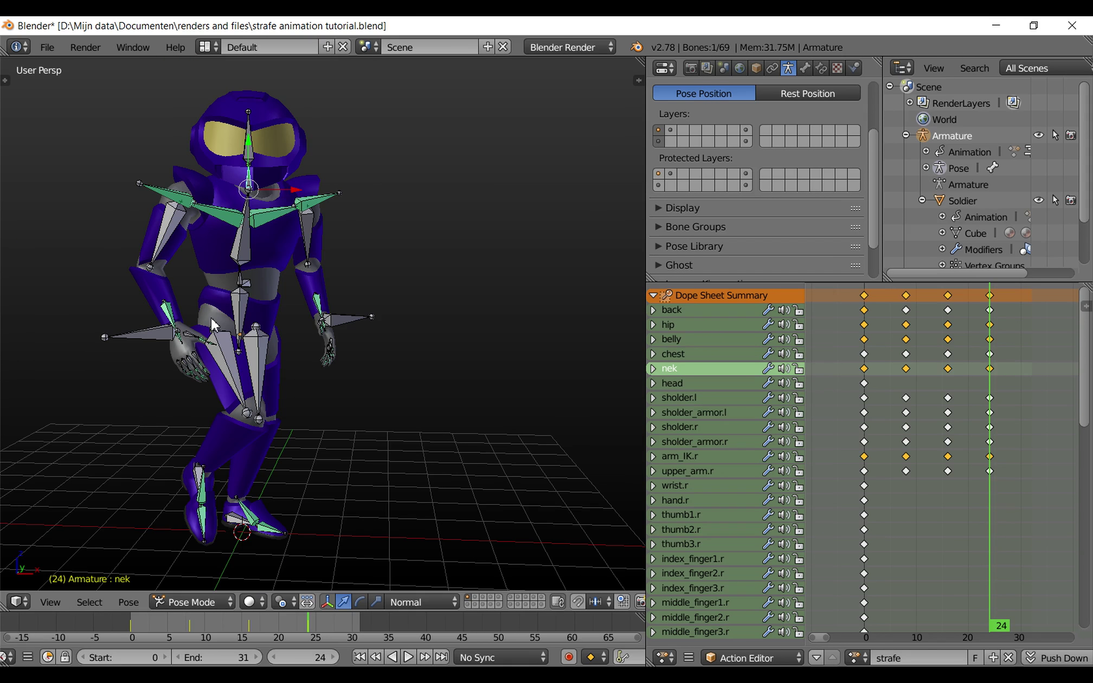
pyautogui.scroll(2, 213, 325)
pyautogui.press('KP_6')
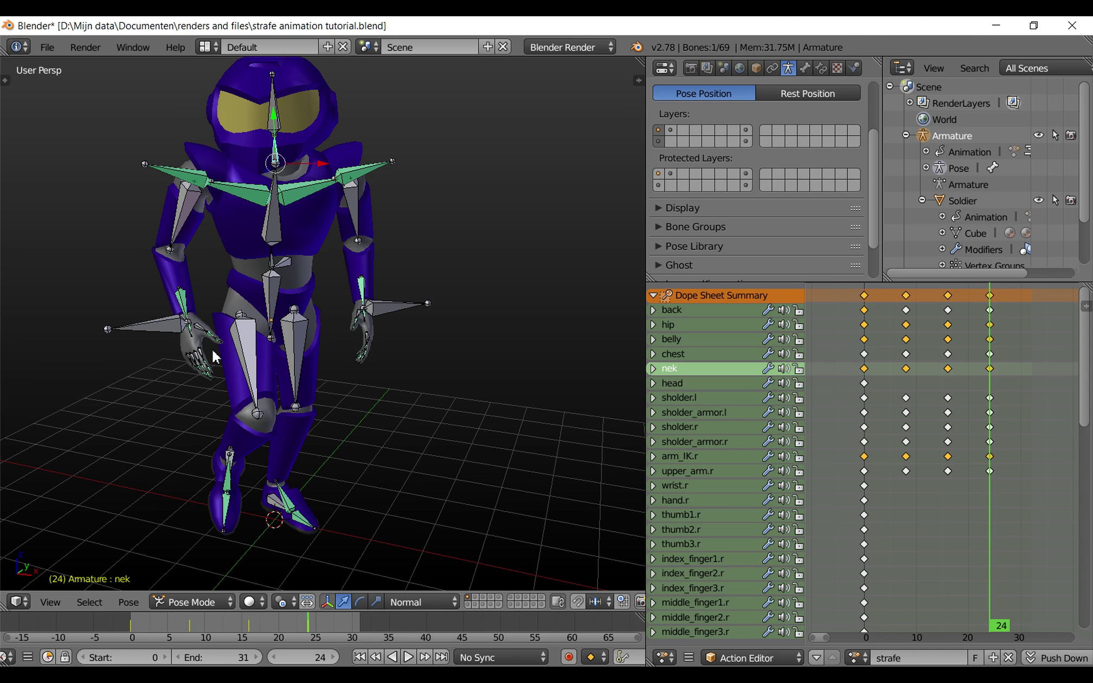
pyautogui.press('KP_4')
pyautogui.scroll(2, 217, 349)
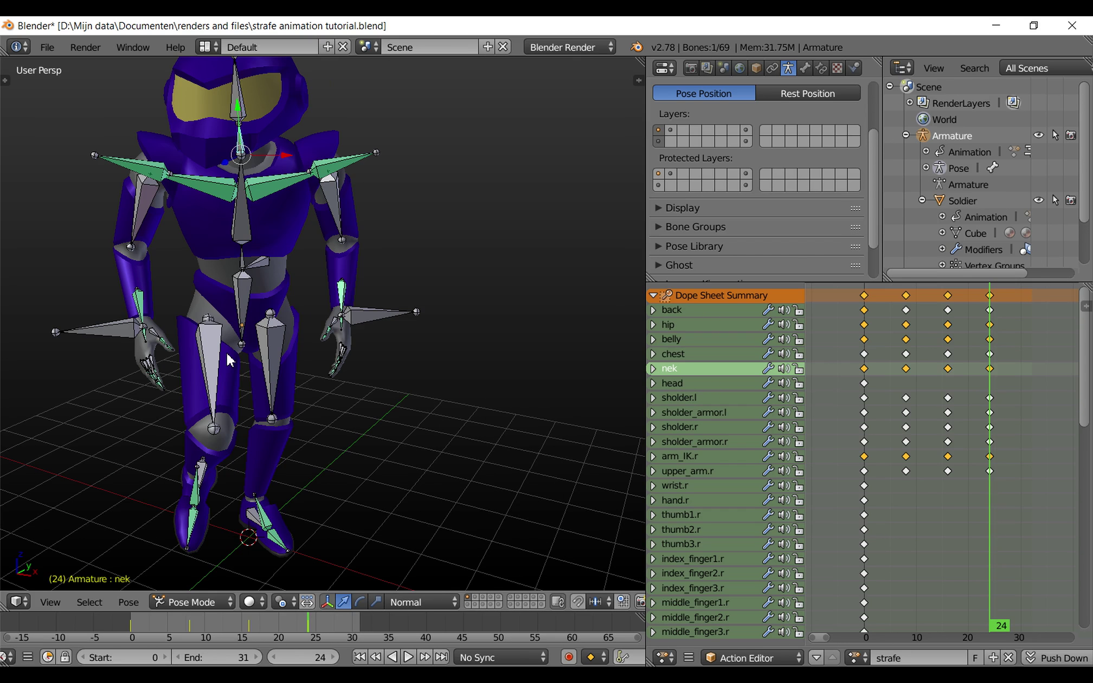
pyautogui.press('KP_4')
pyautogui.rightClick(249, 362)
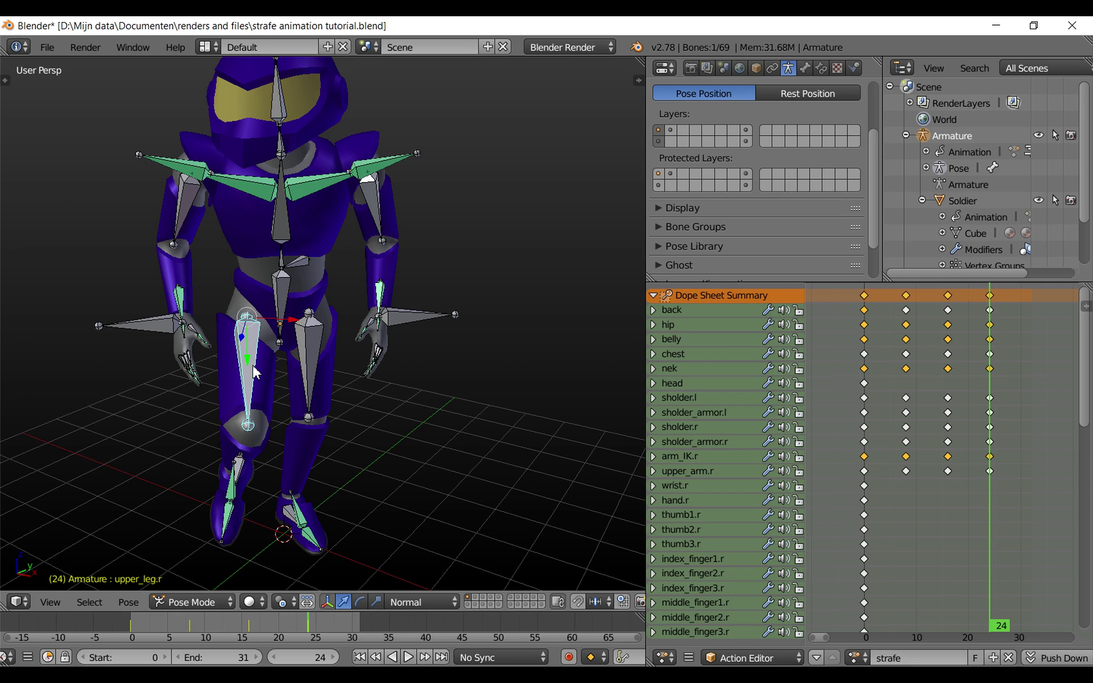
pyautogui.press('r')
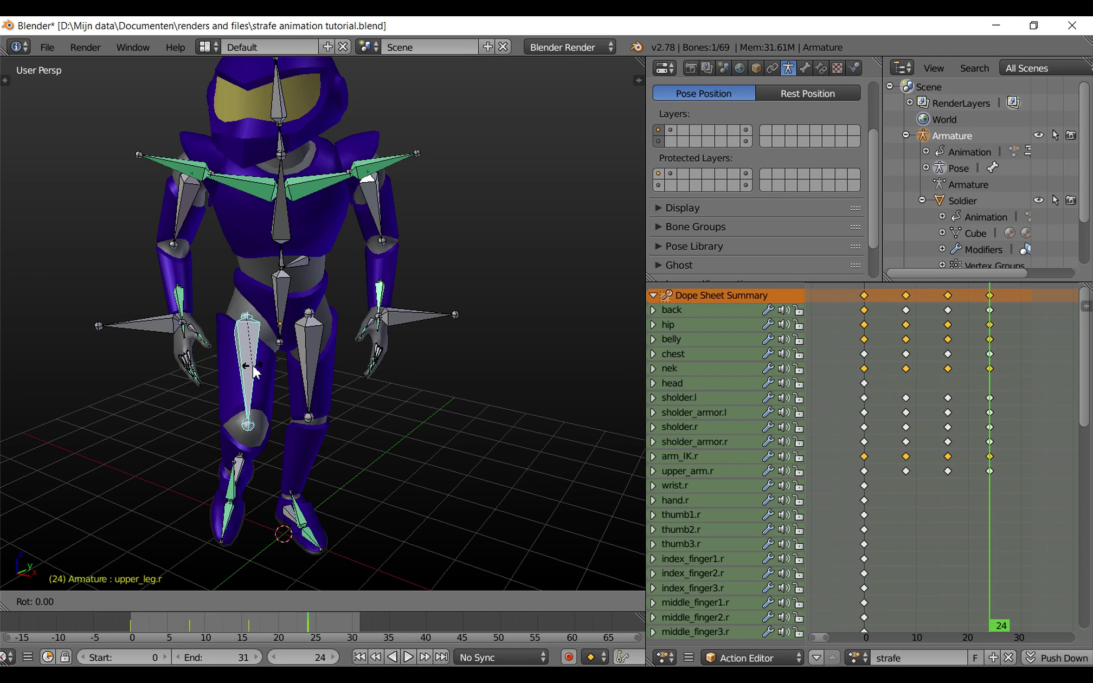
pyautogui.press('y')
pyautogui.press('y')
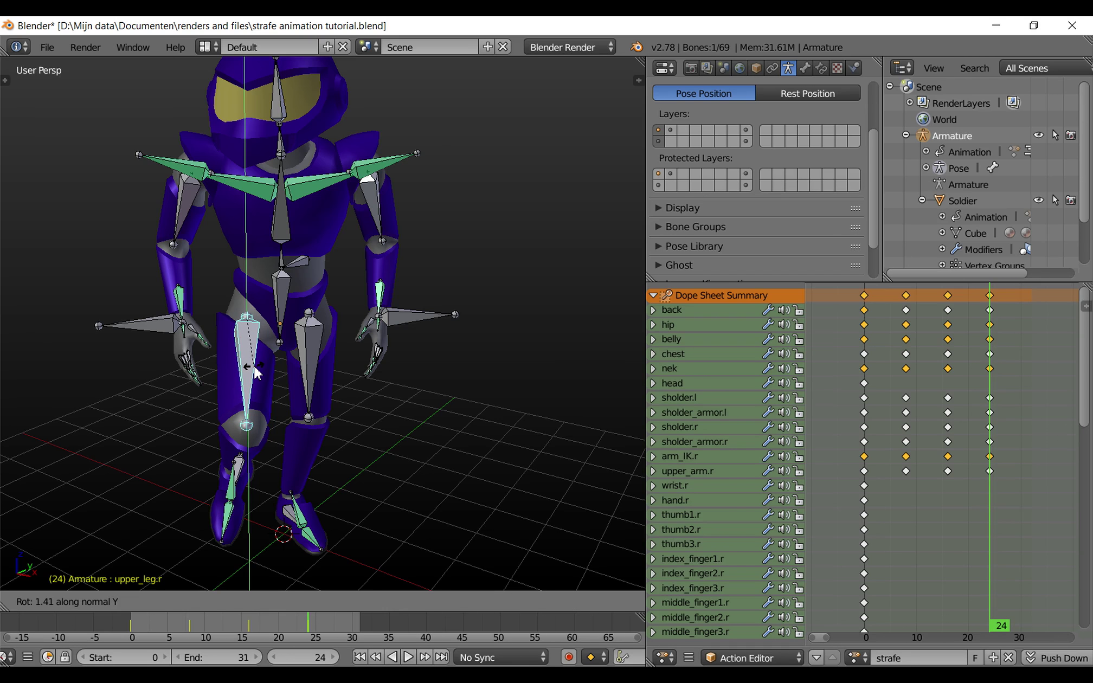
pyautogui.click(284, 385)
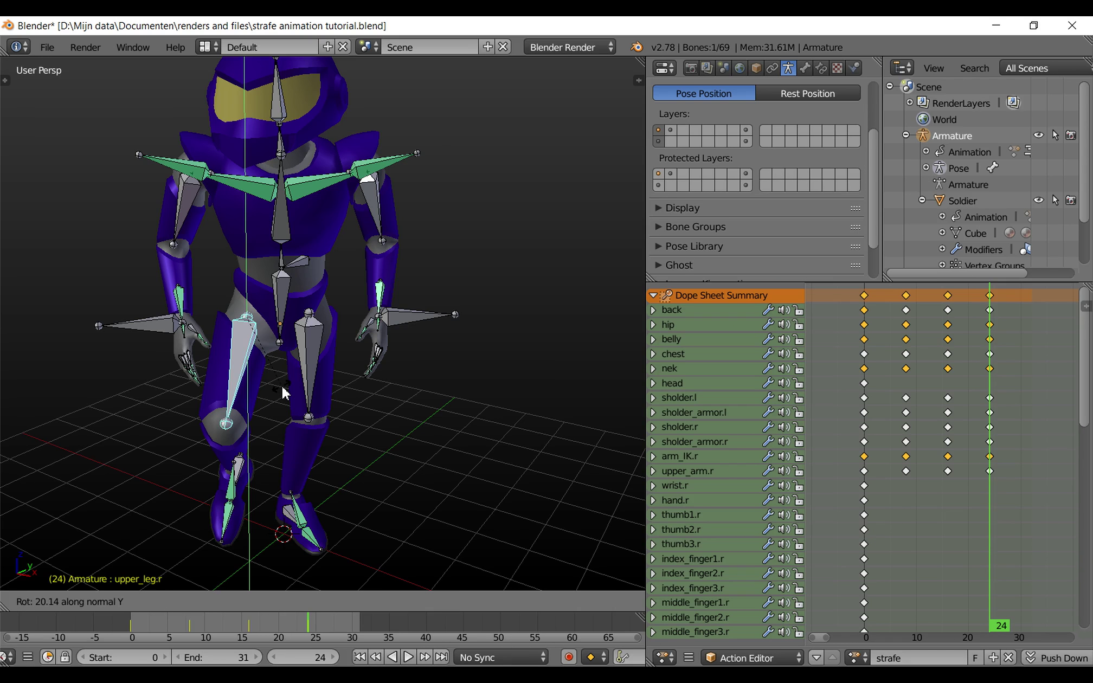
pyautogui.press('i')
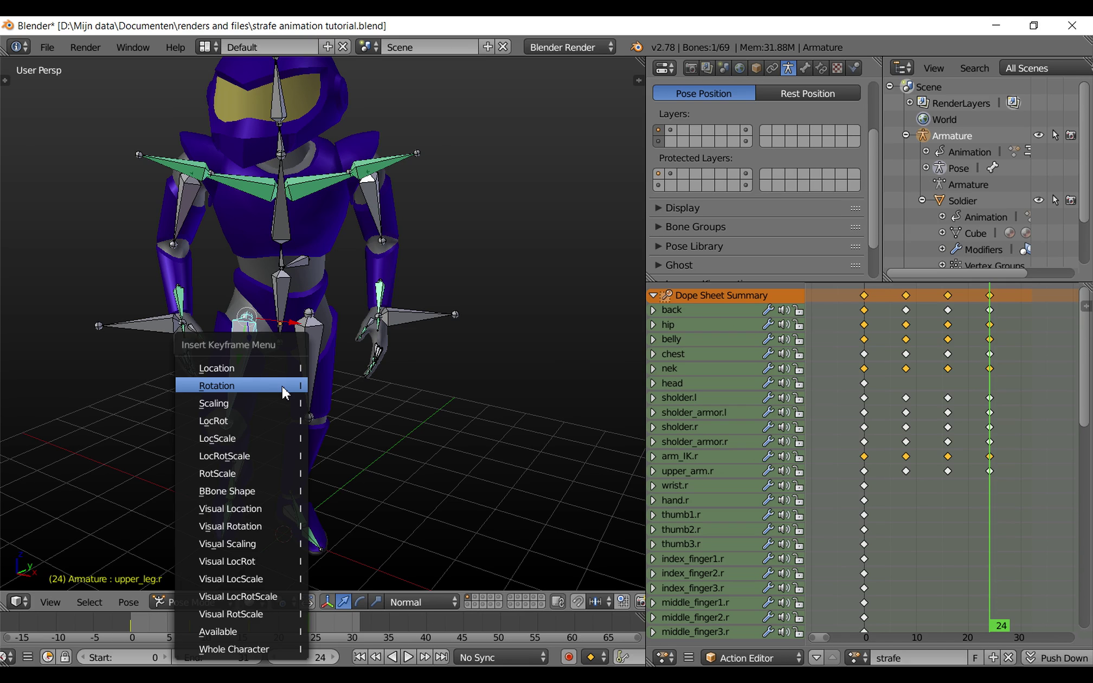
pyautogui.click(283, 386)
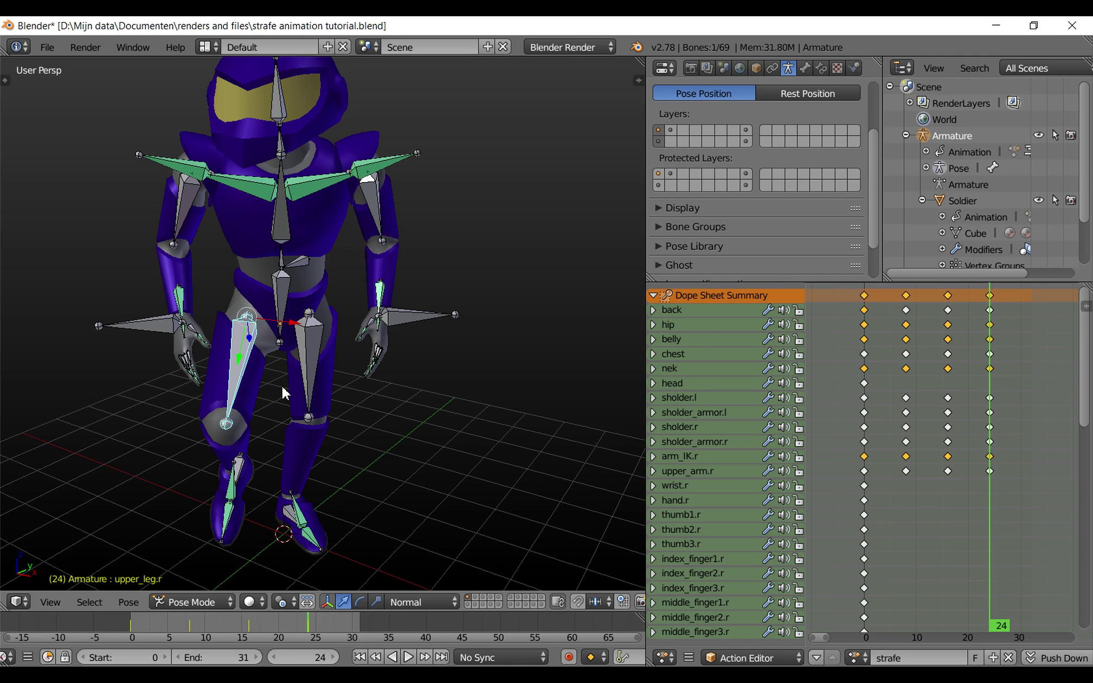
# At frame 16, rotate the upper_leg.r bone around its normal Y axis to point the knee outward and insert a Rotation keyframe.
pyautogui.scroll(3, 282, 385)
pyautogui.moveTo(282, 385); pyautogui.dragTo(284, 408, button='middle')
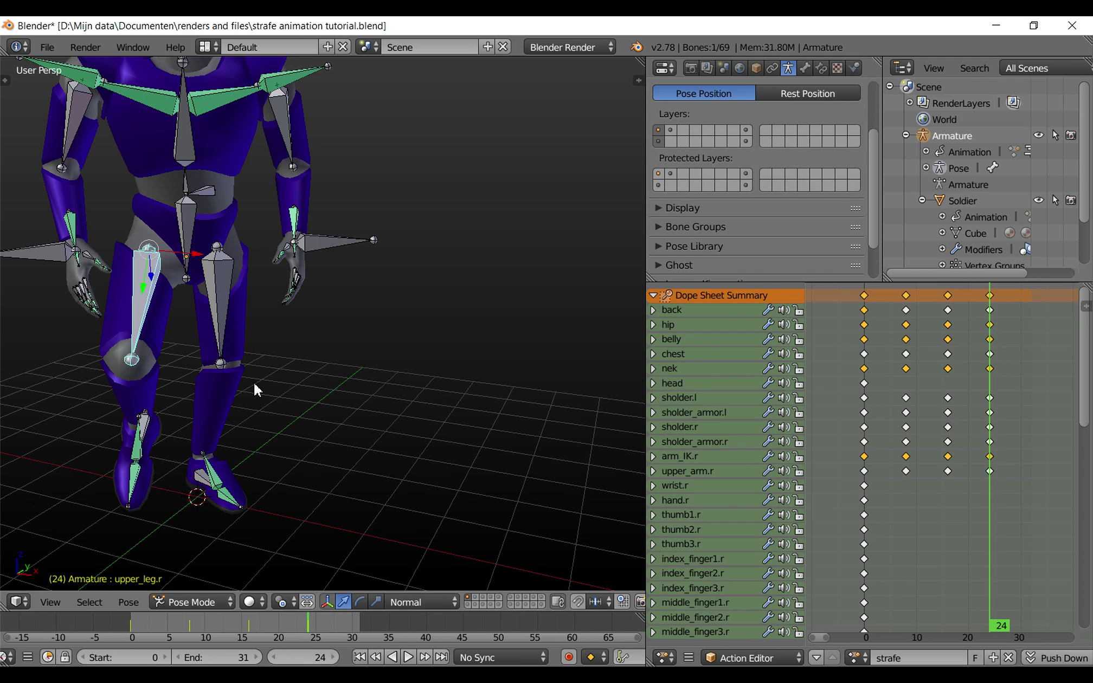
pyautogui.press('Down')
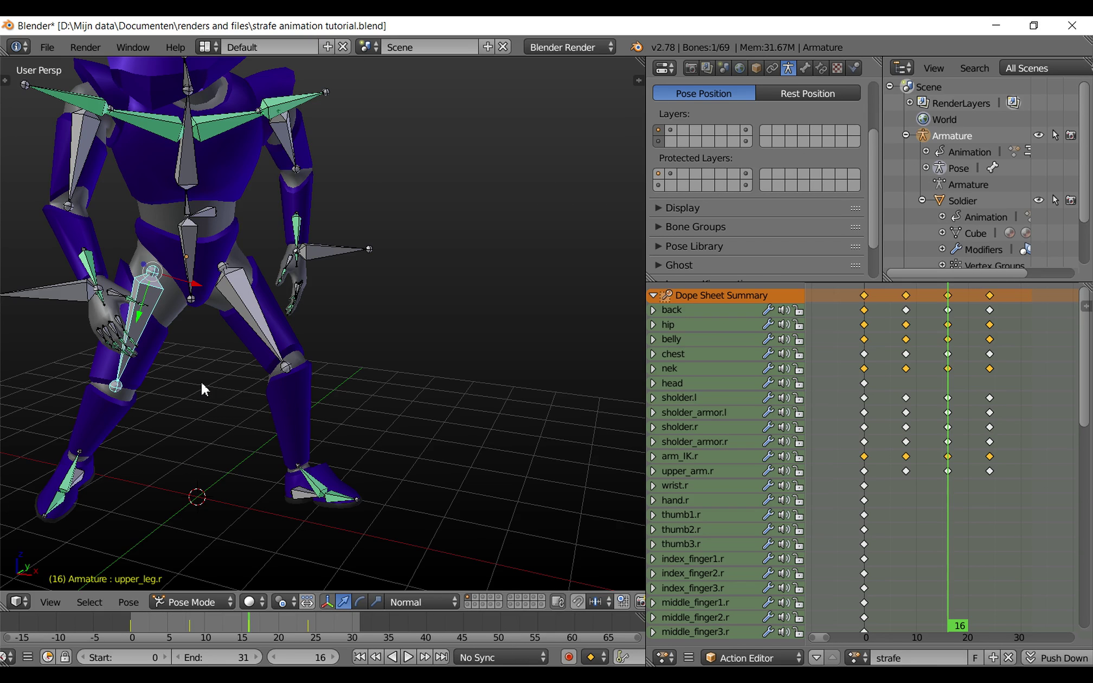
pyautogui.scroll(3, 200, 388)
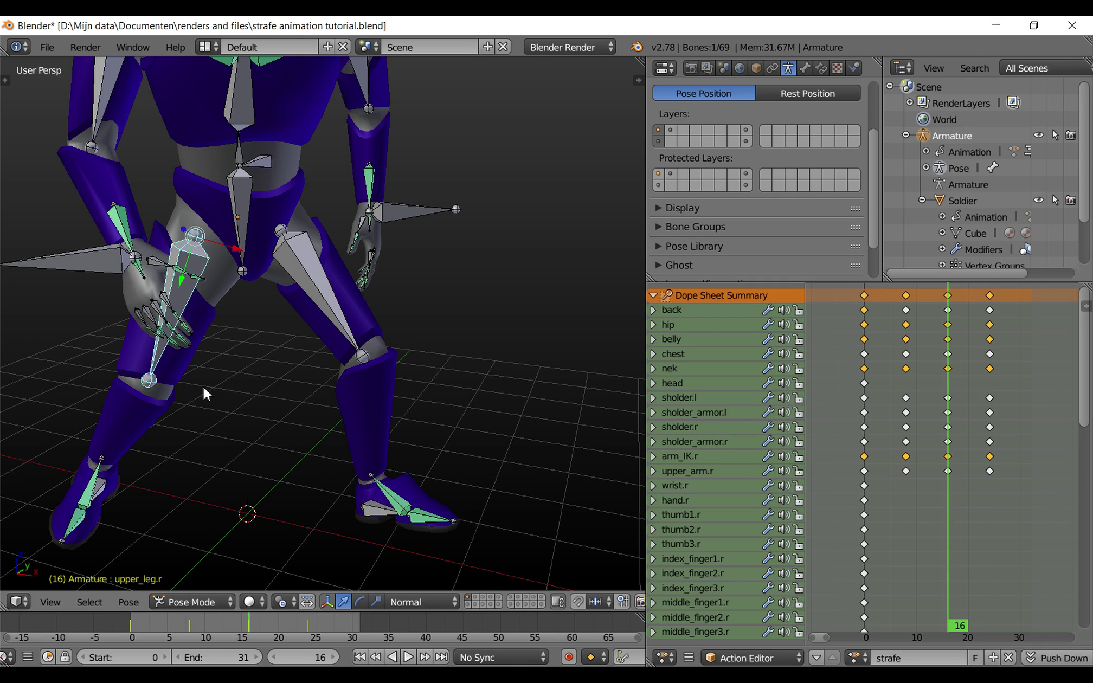
pyautogui.press('r')
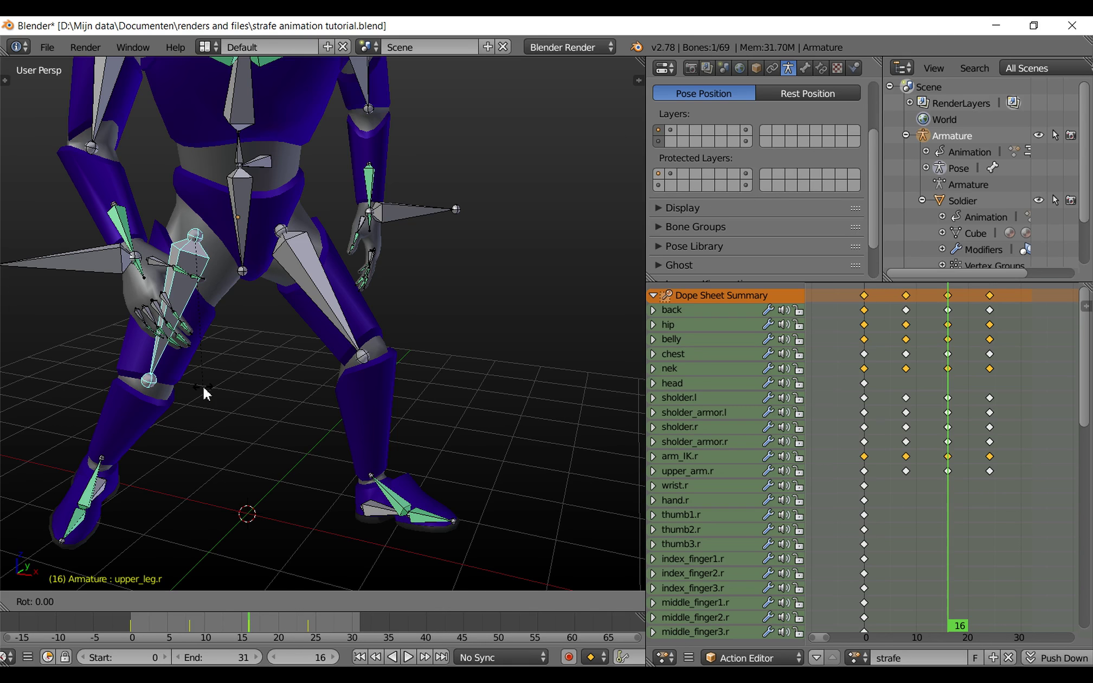
pyautogui.press('y')
pyautogui.press('y')
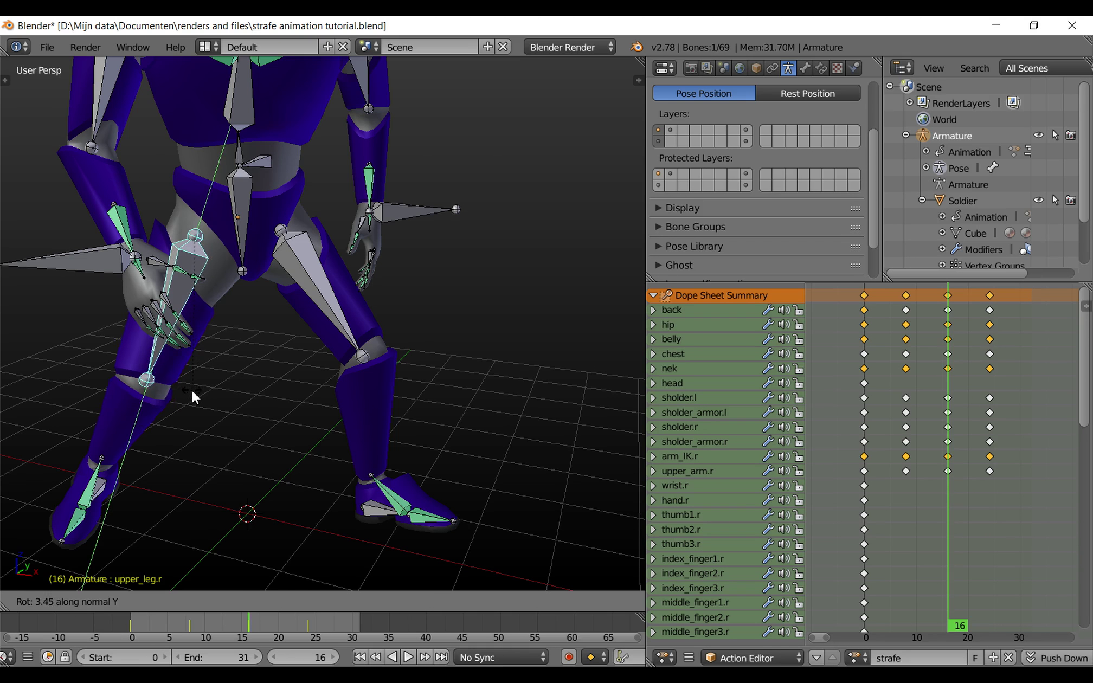
pyautogui.click(120, 401)
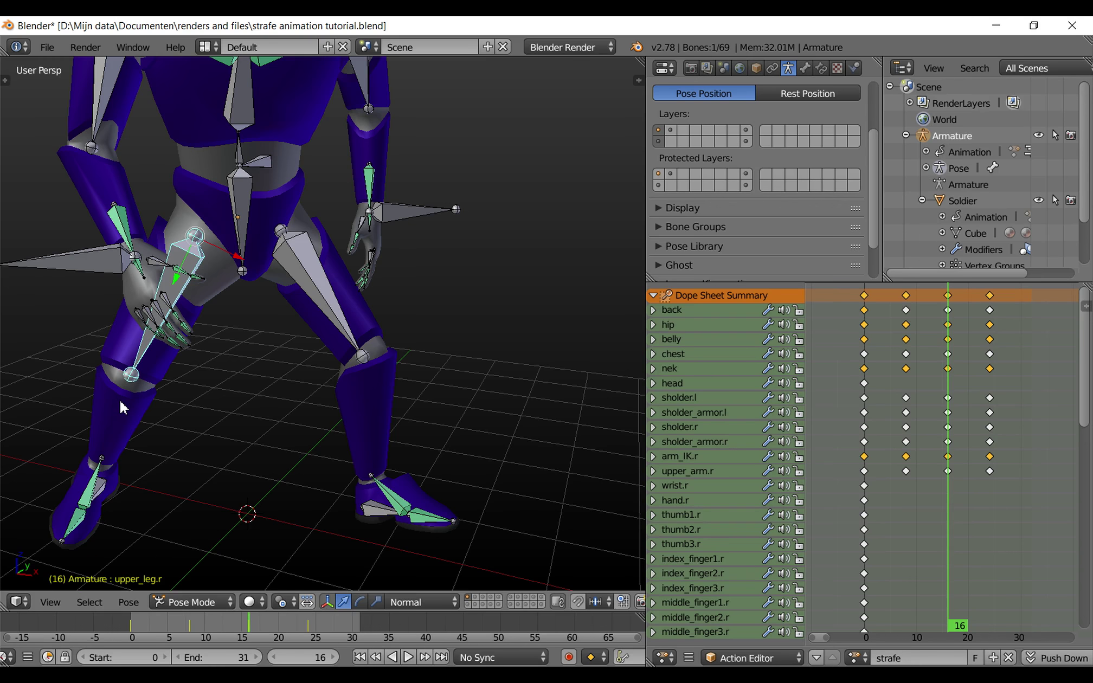
pyautogui.press('i')
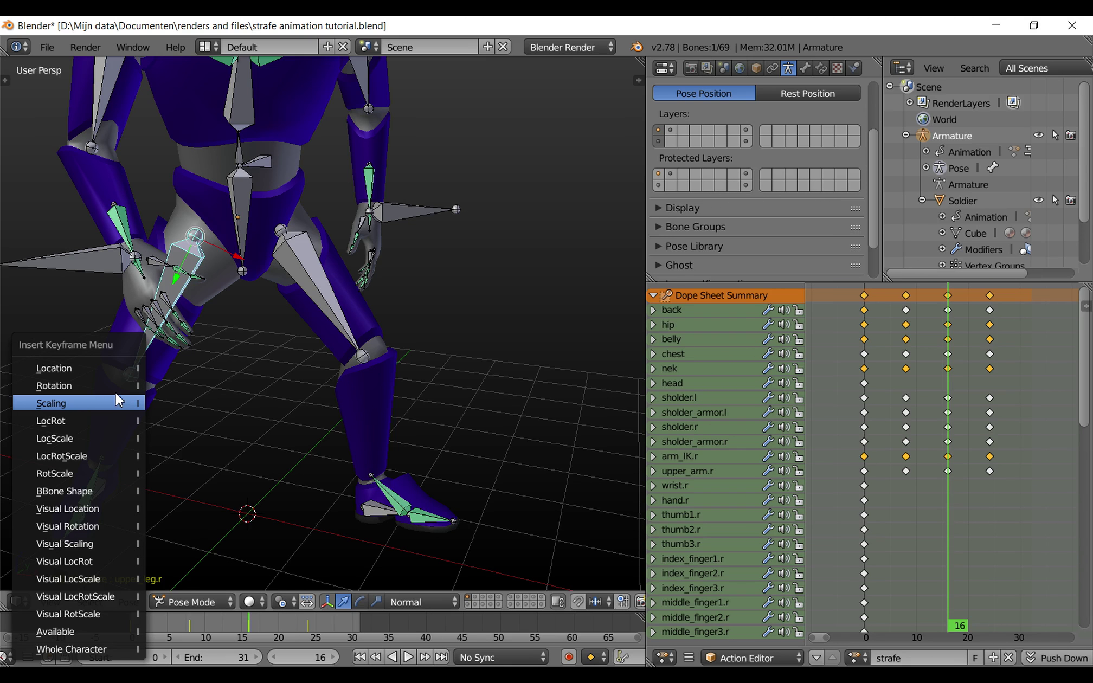
pyautogui.click(112, 386)
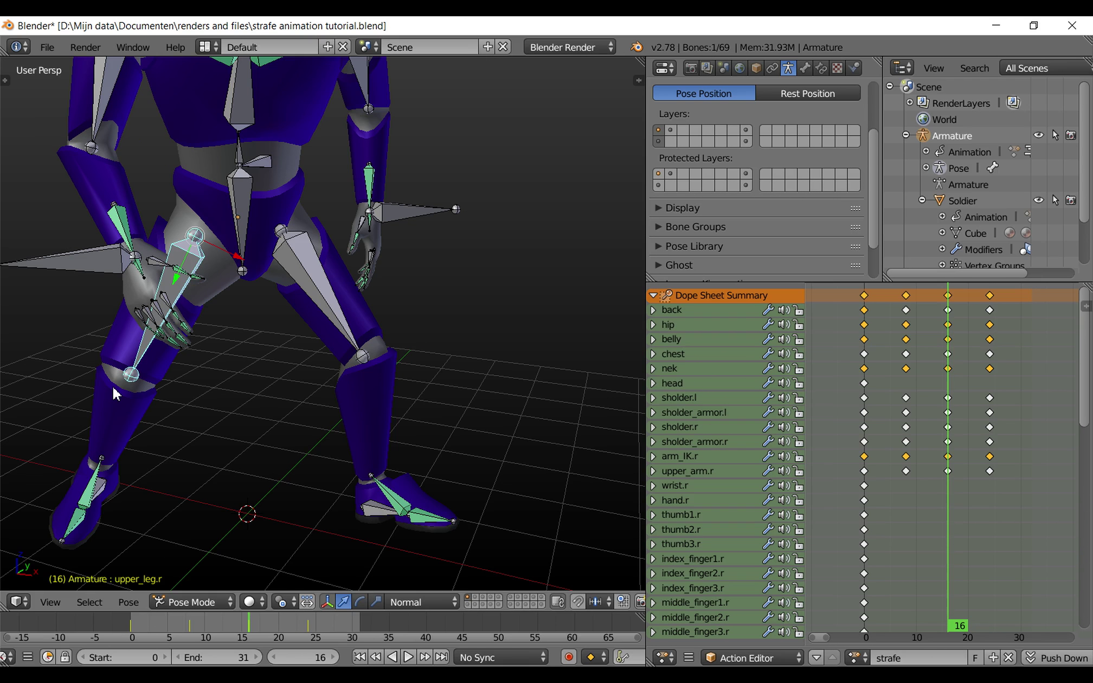
# At frame 8, rotate the upper_leg.r bone slightly around its normal Y axis to turn the knee outward and insert a Rotation keyframe.
pyautogui.scroll(-3, 112, 385)
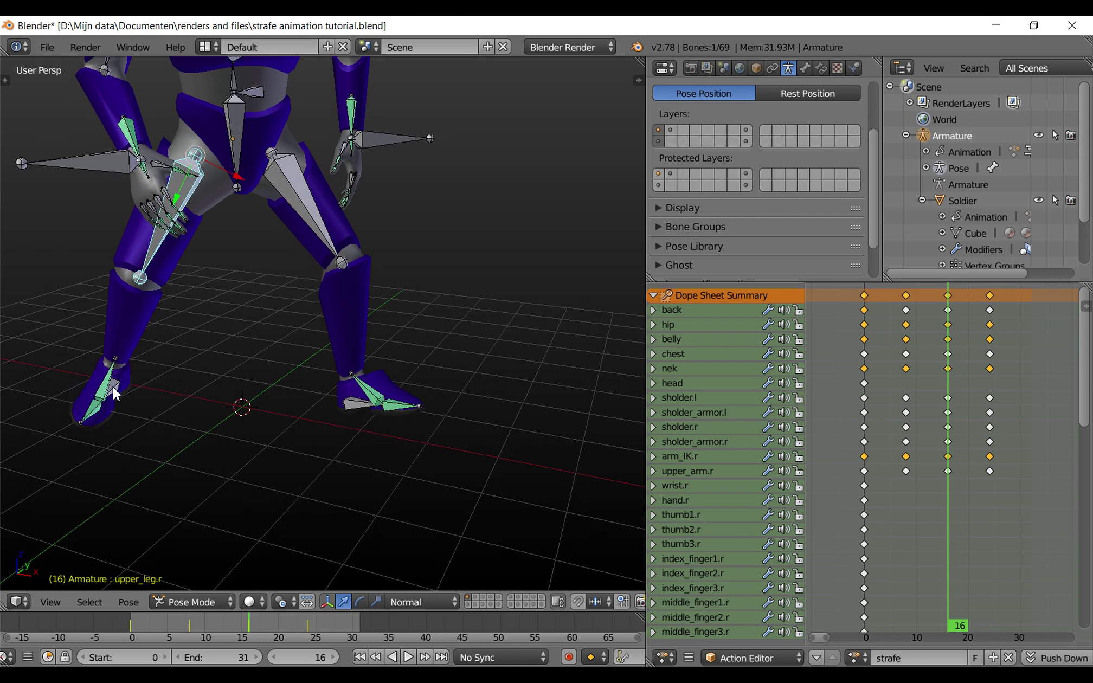
pyautogui.press('Down')
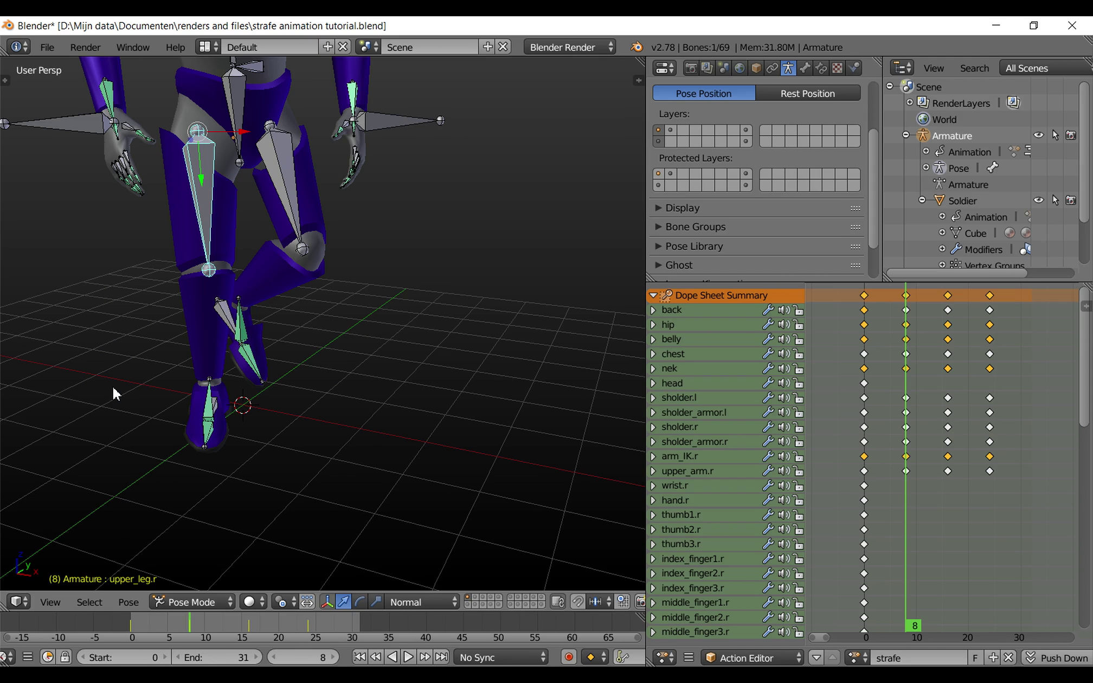
pyautogui.scroll(5, 144, 355)
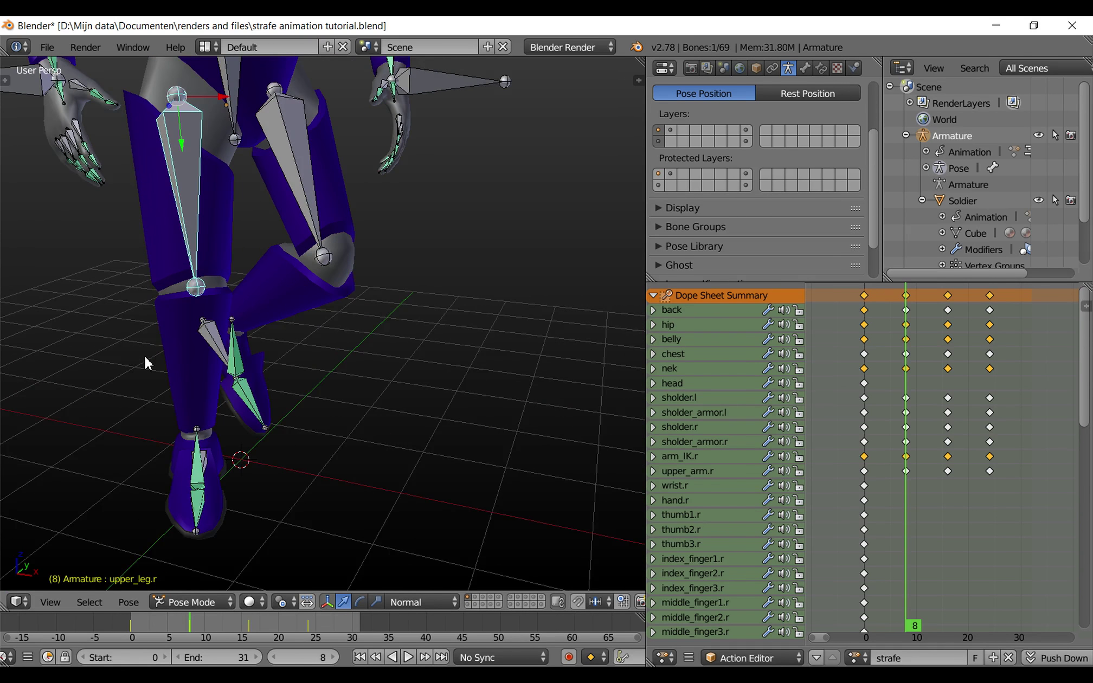
pyautogui.scroll(1, 153, 308)
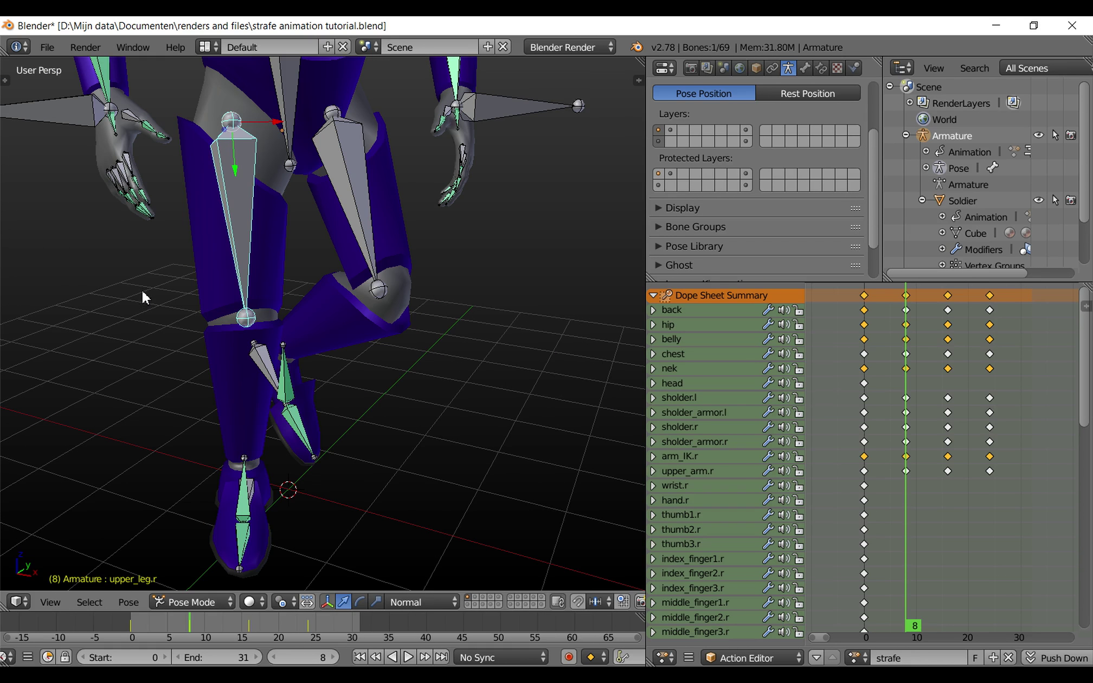
pyautogui.press('r')
pyautogui.press('y')
pyautogui.press('y')
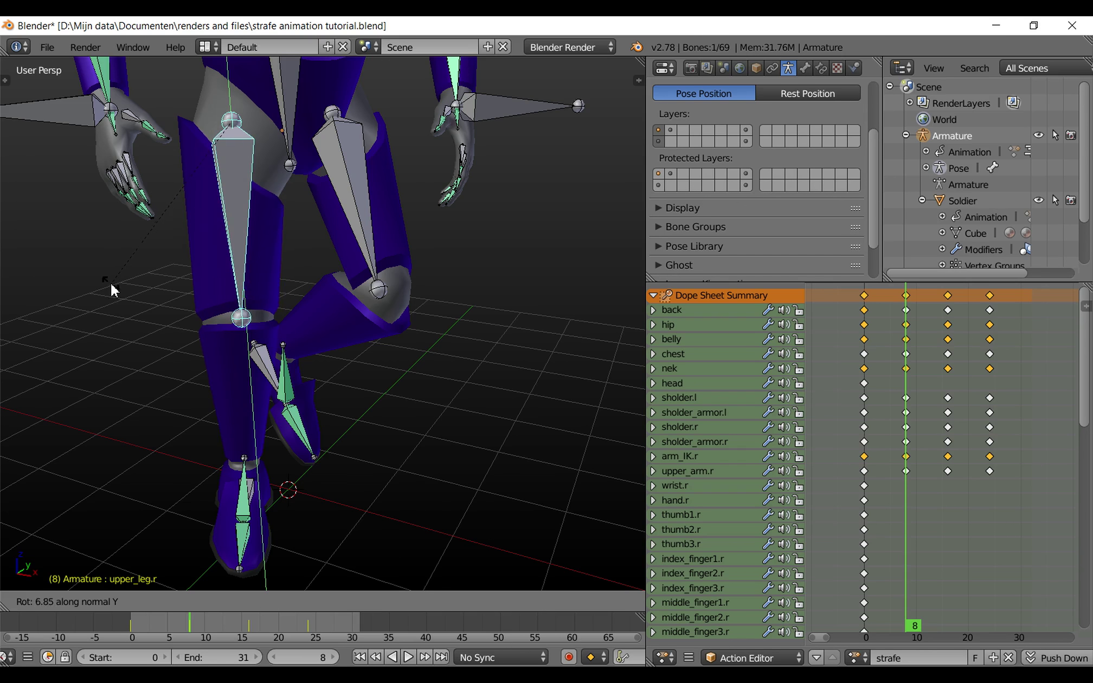
pyautogui.click(98, 276)
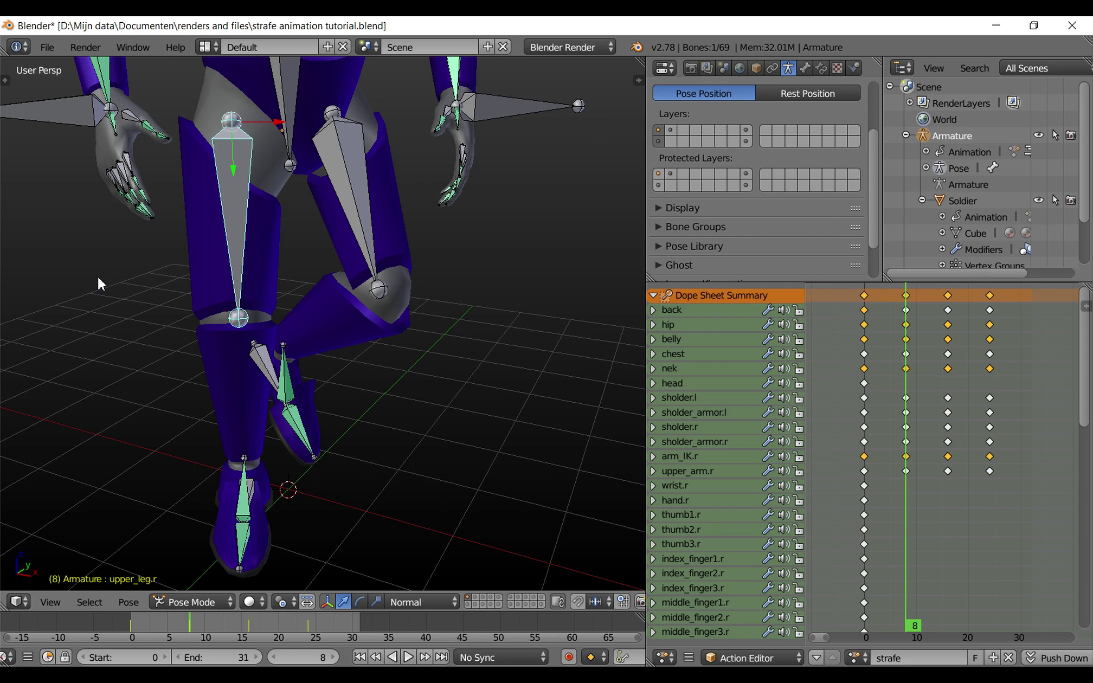
pyautogui.press('i')
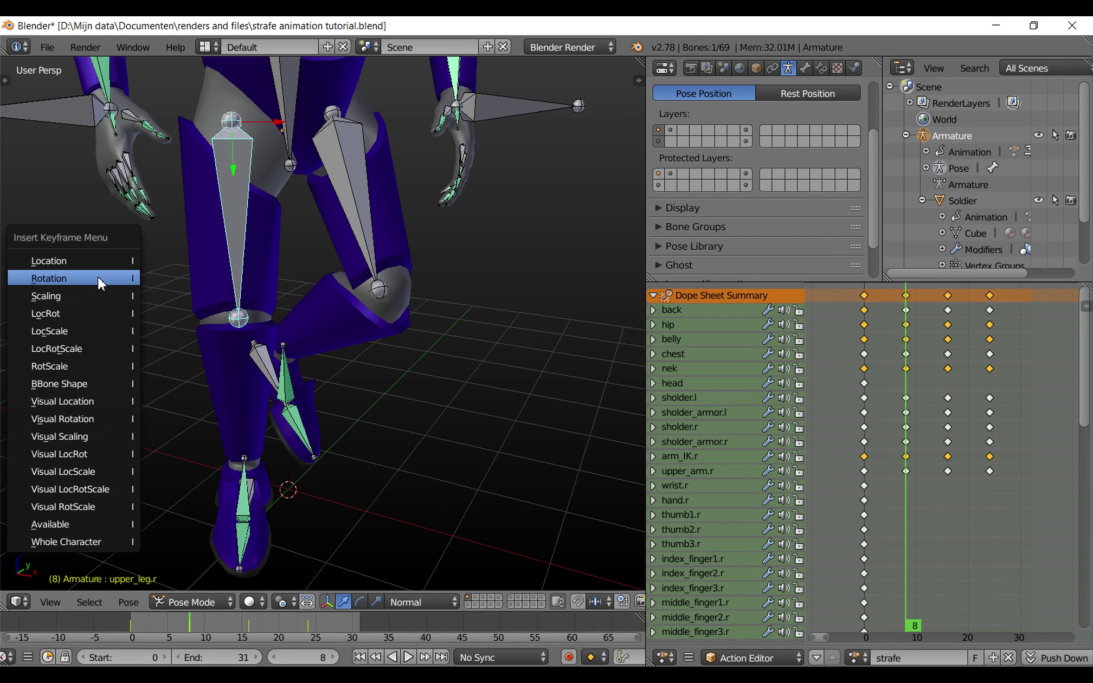
pyautogui.click(97, 277)
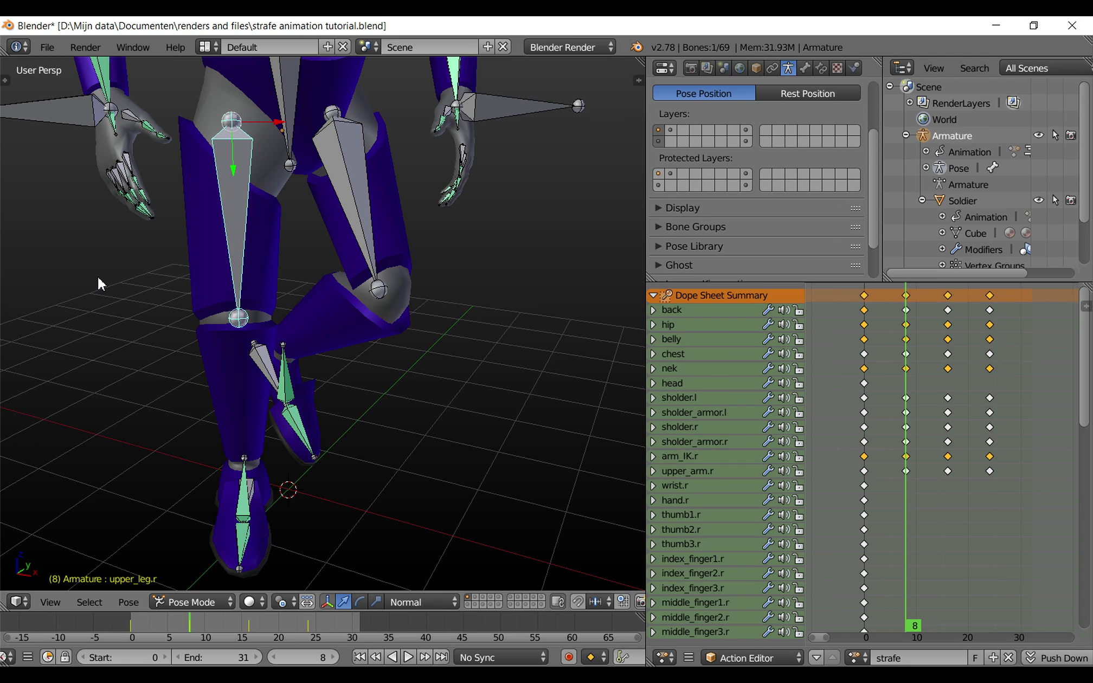
pyautogui.moveTo(97, 276); pyautogui.dragTo(229, 213, button='middle')
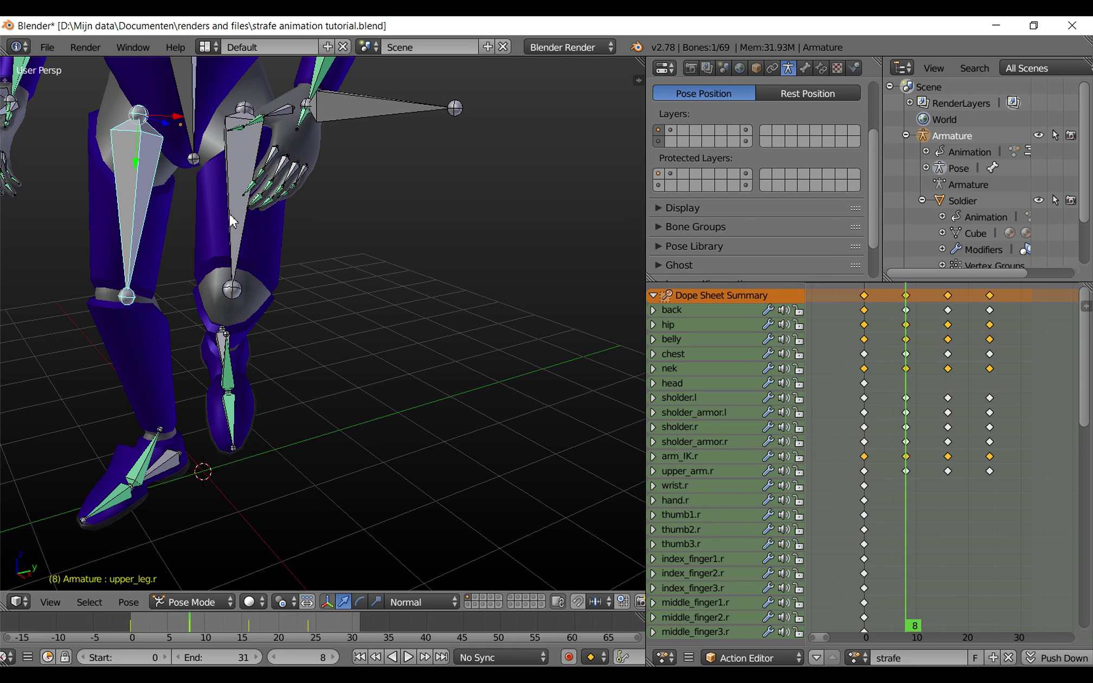
# At frame 8, rotate the upper_leg.l bone about -7° around its normal Y axis to turn the knee outward and insert a Rotation keyframe.
pyautogui.rightClick(231, 208)
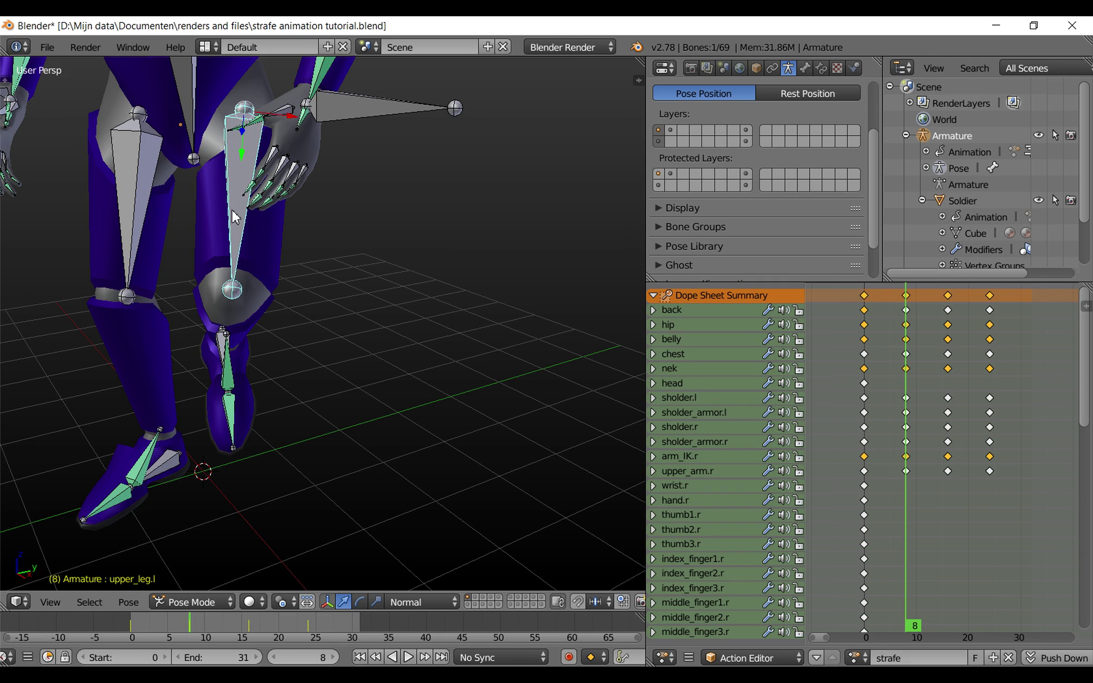
pyautogui.press('r')
pyautogui.press('y')
pyautogui.press('y')
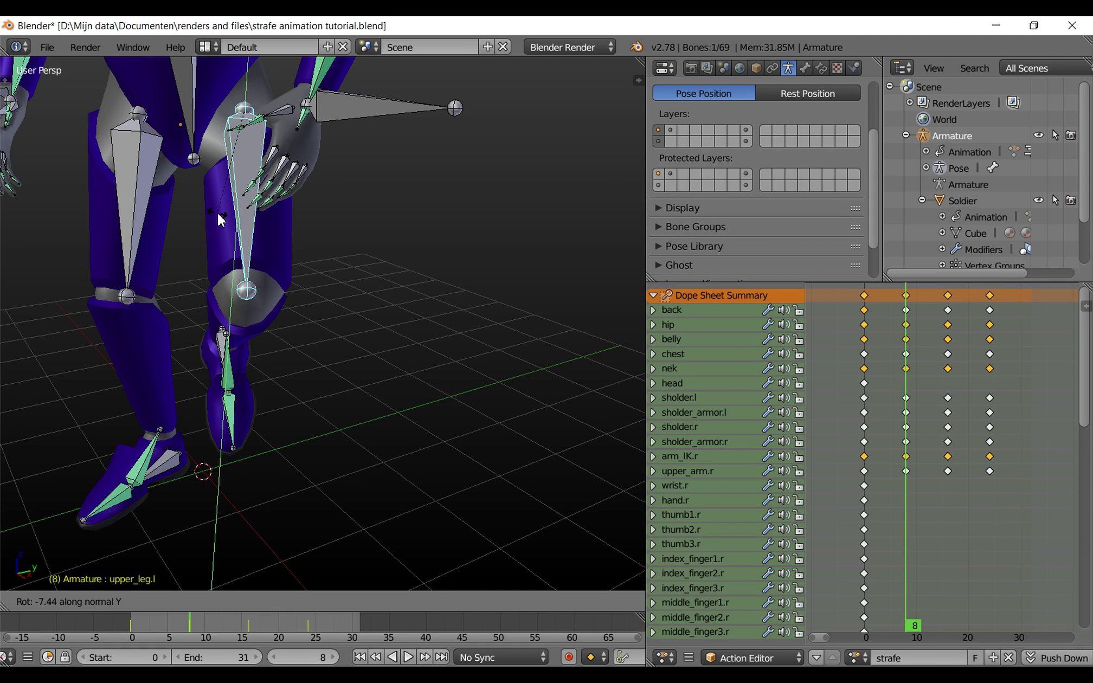
pyautogui.click(219, 219)
pyautogui.press('i')
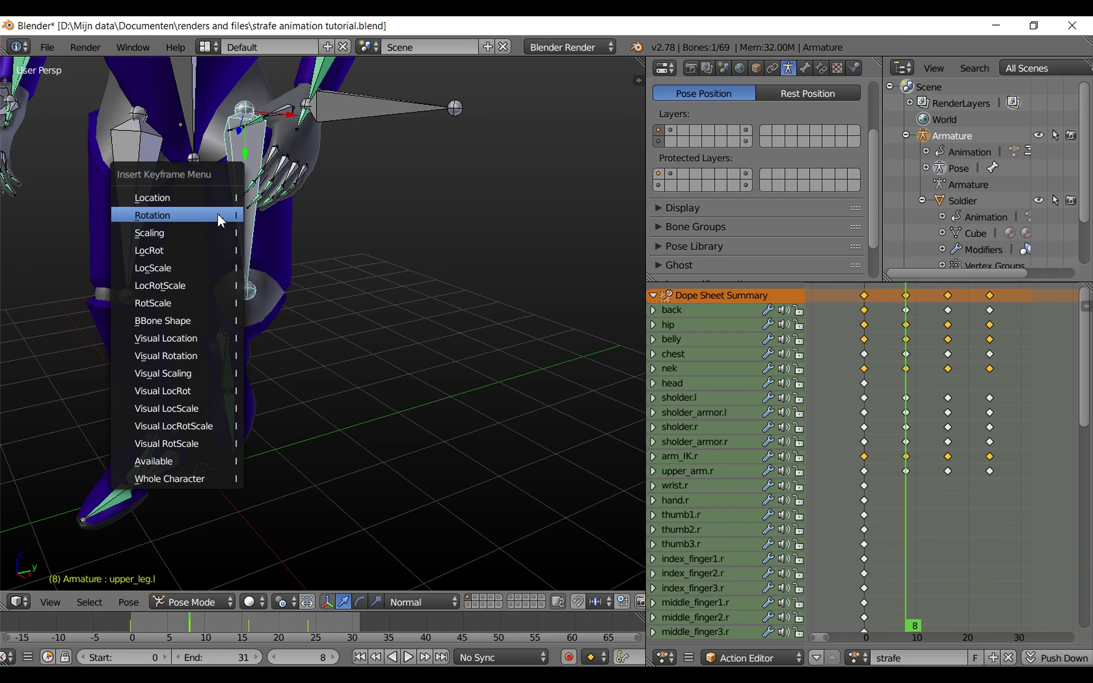
pyautogui.click(218, 215)
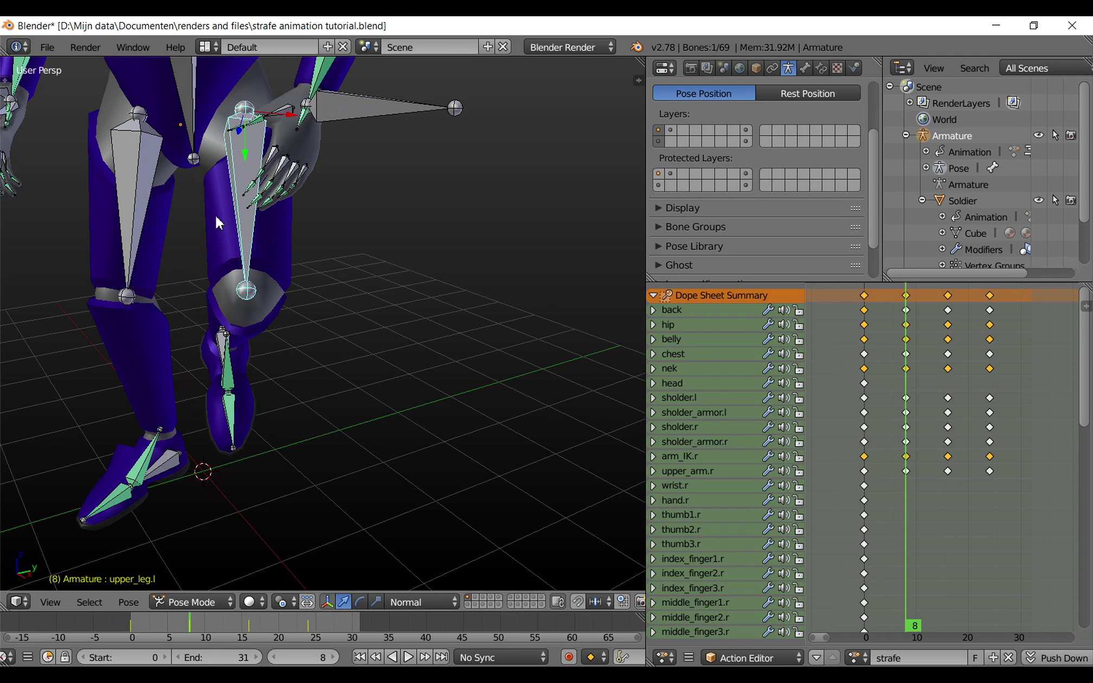
# At frame 0, rotate the upper_leg.r bone around its normal Y axis to turn the knee outward and insert a Rotation keyframe.
pyautogui.hotkey('shift', 'Left')
pyautogui.moveTo(200, 235); pyautogui.dragTo(124, 329, button='middle')
pyautogui.rightClick(112, 248)
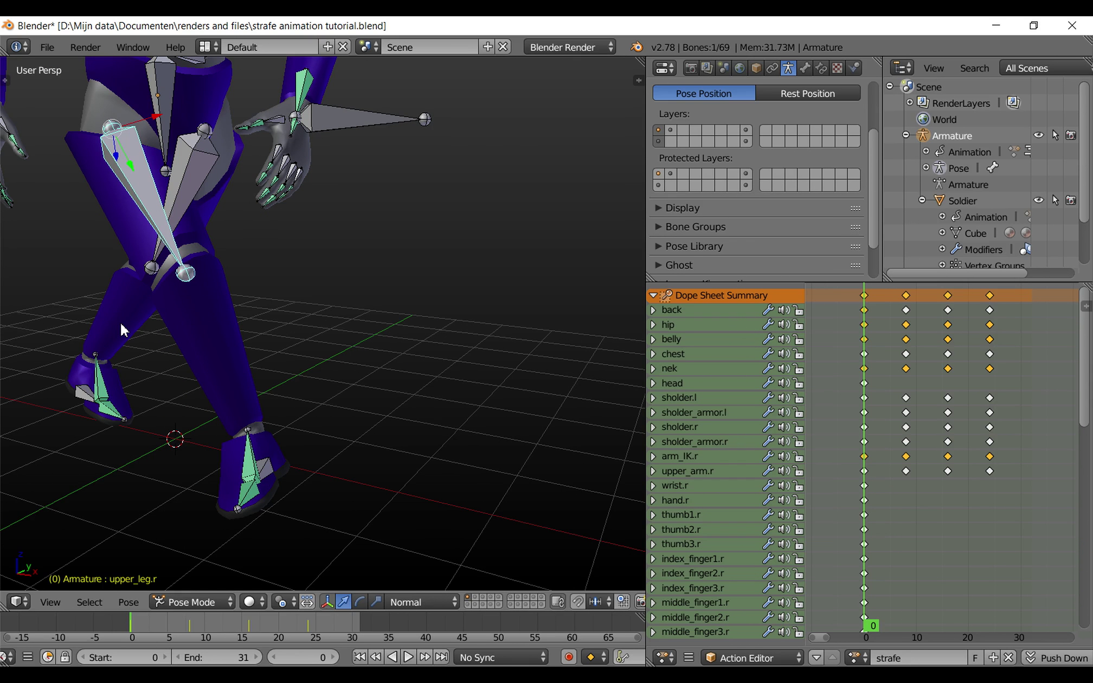
pyautogui.press('r')
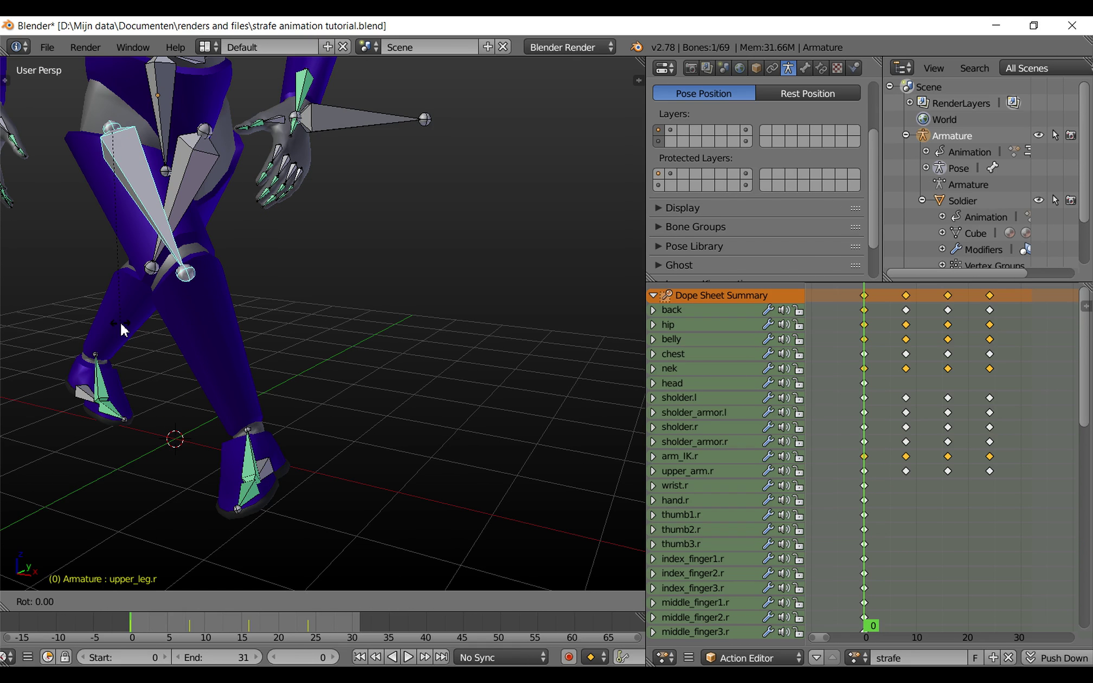
pyautogui.press('y')
pyautogui.press('y')
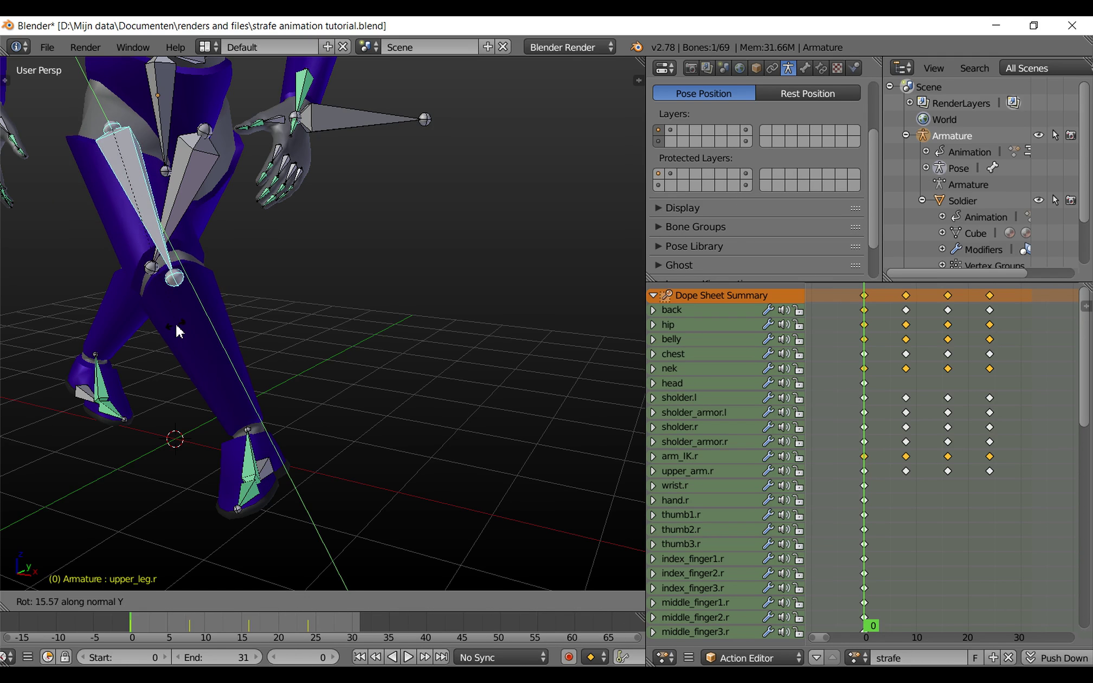
pyautogui.click(248, 308)
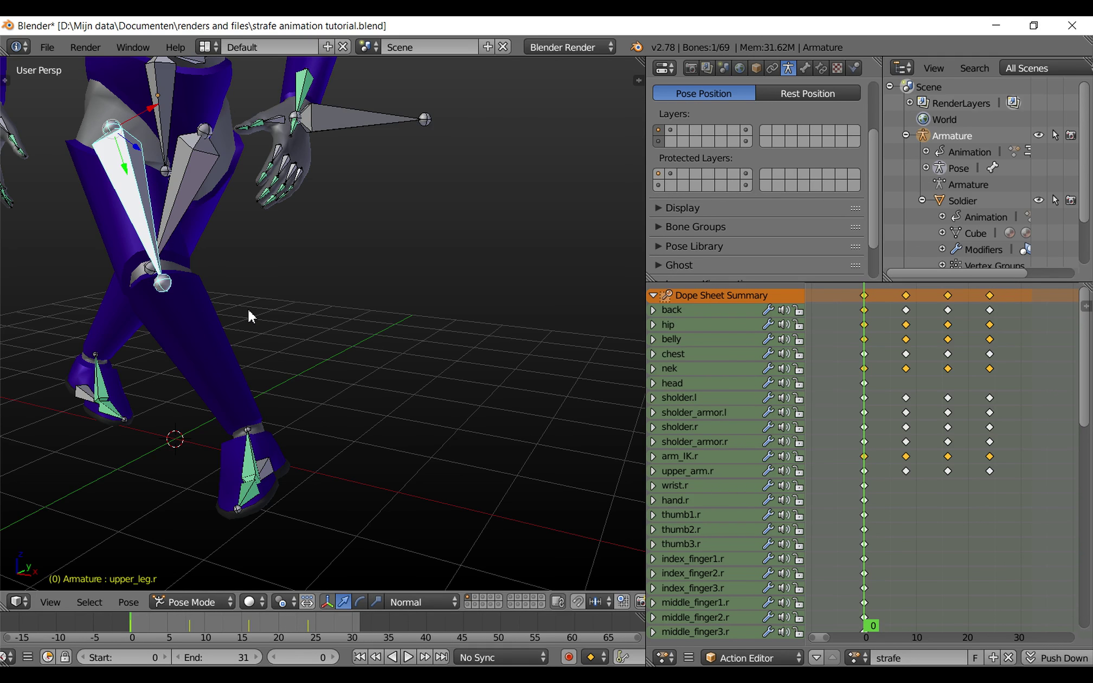
pyautogui.press('i')
pyautogui.click(247, 308)
# Copy all frame 0 keyframes of the strafe action to frame 32 and play the animation.
pyautogui.scroll(-5, 255, 304)
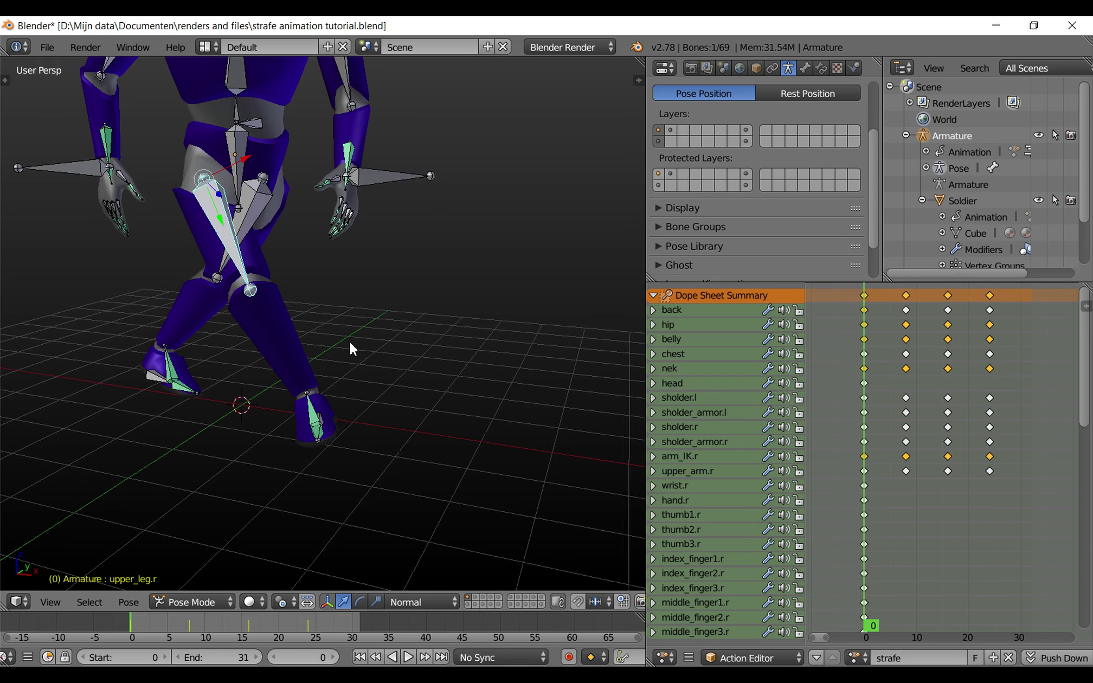
pyautogui.scroll(-4, 366, 342)
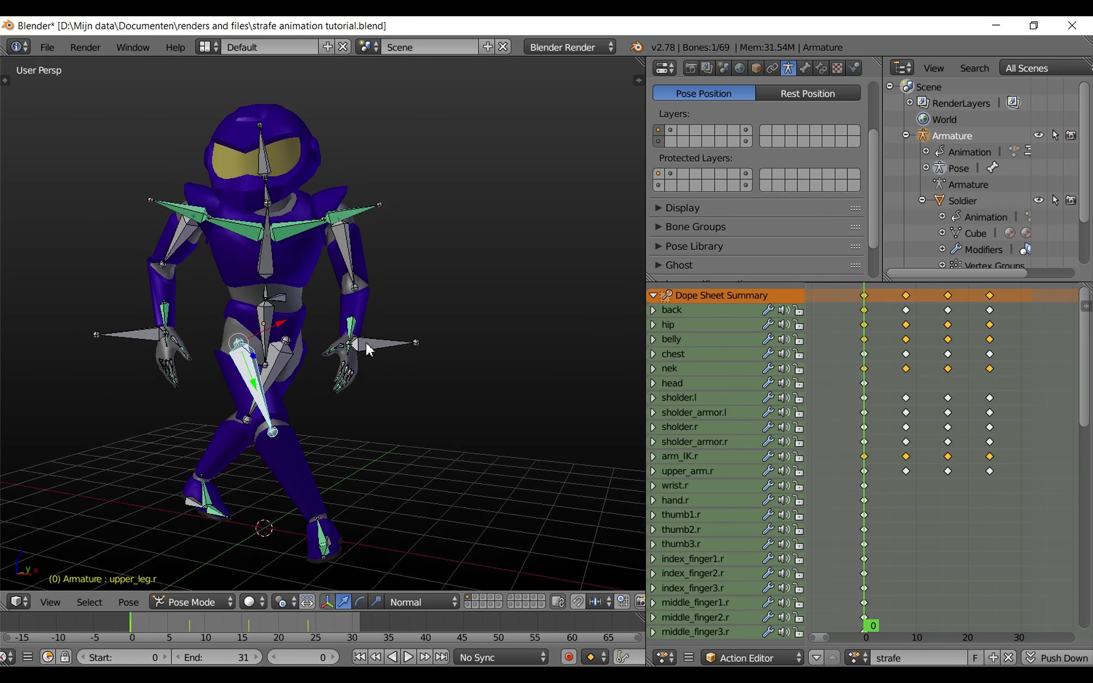
pyautogui.scroll(-2, 365, 342)
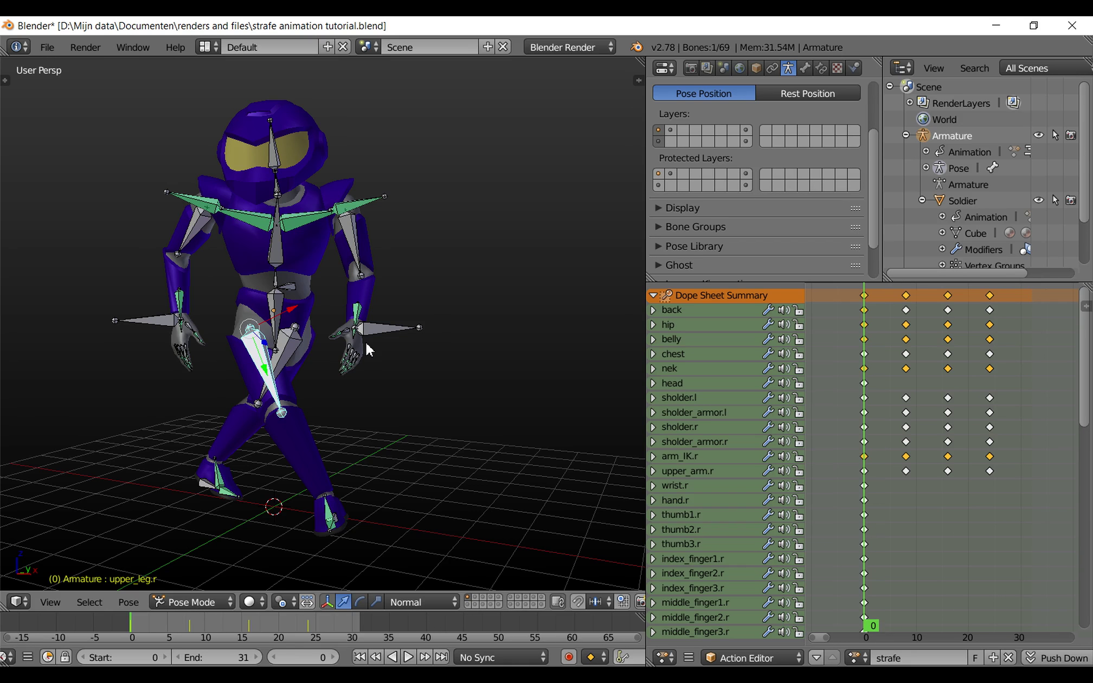
pyautogui.click(864, 295)
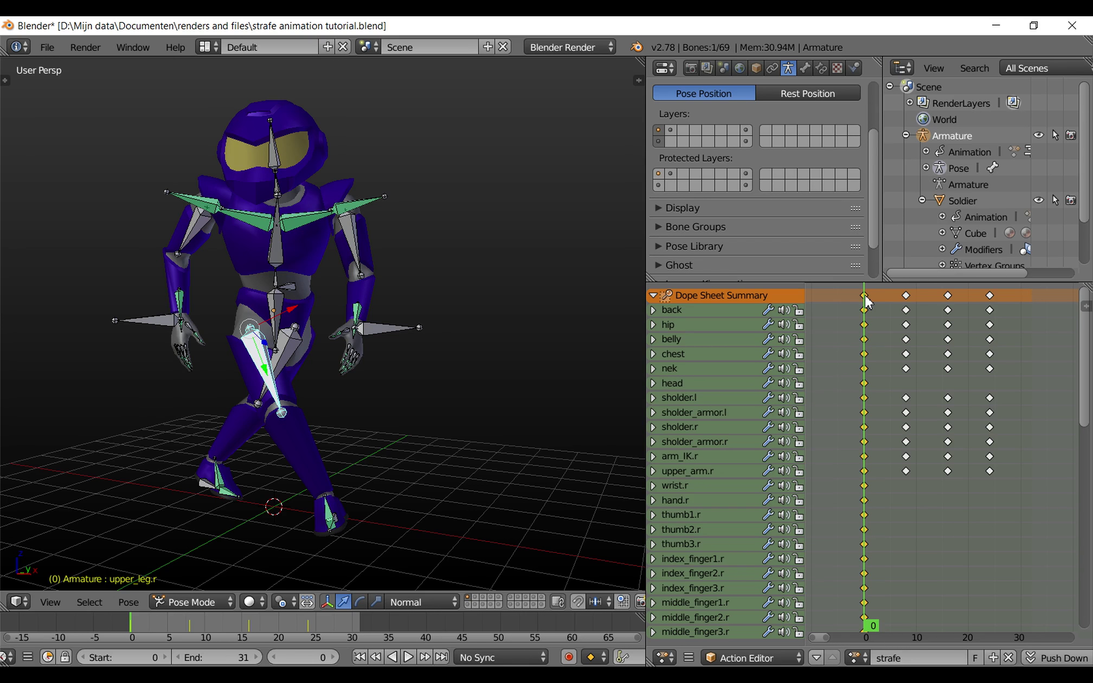
pyautogui.hotkey('alt', 'a')
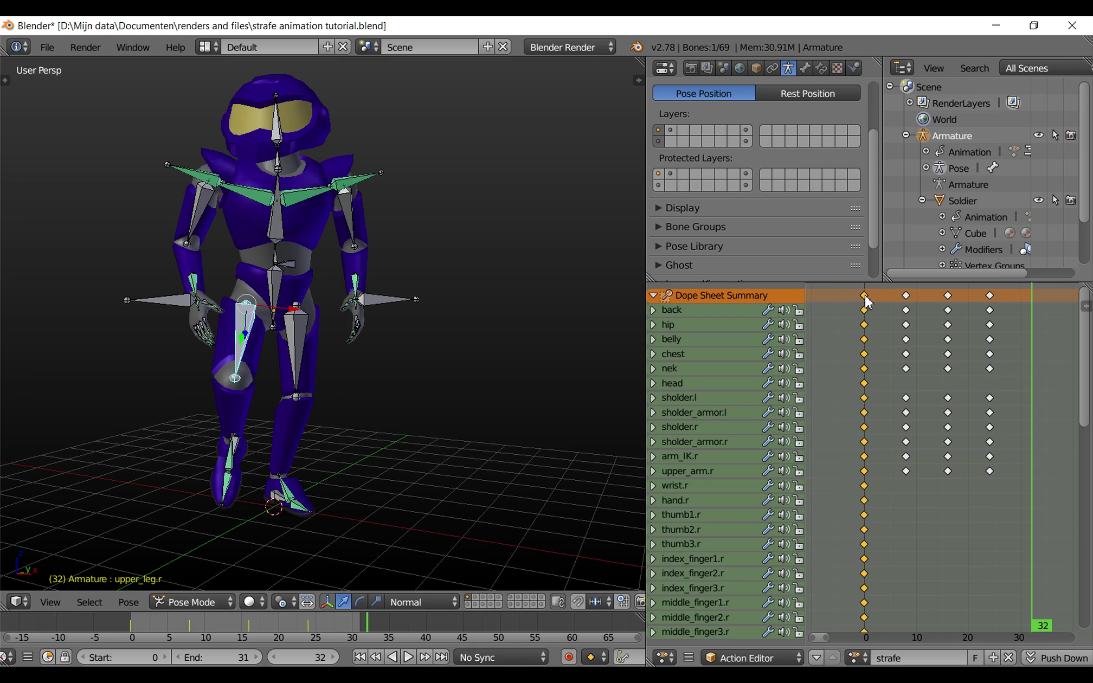
pyautogui.hotkey('ctrl', 'v')
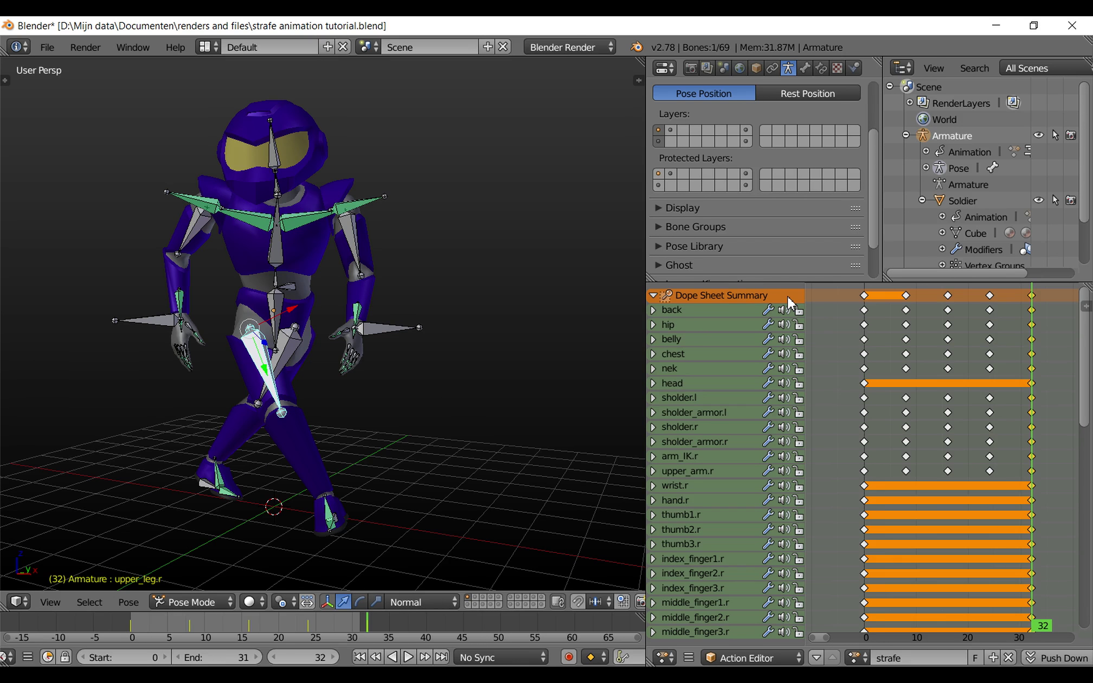
pyautogui.click(409, 658)
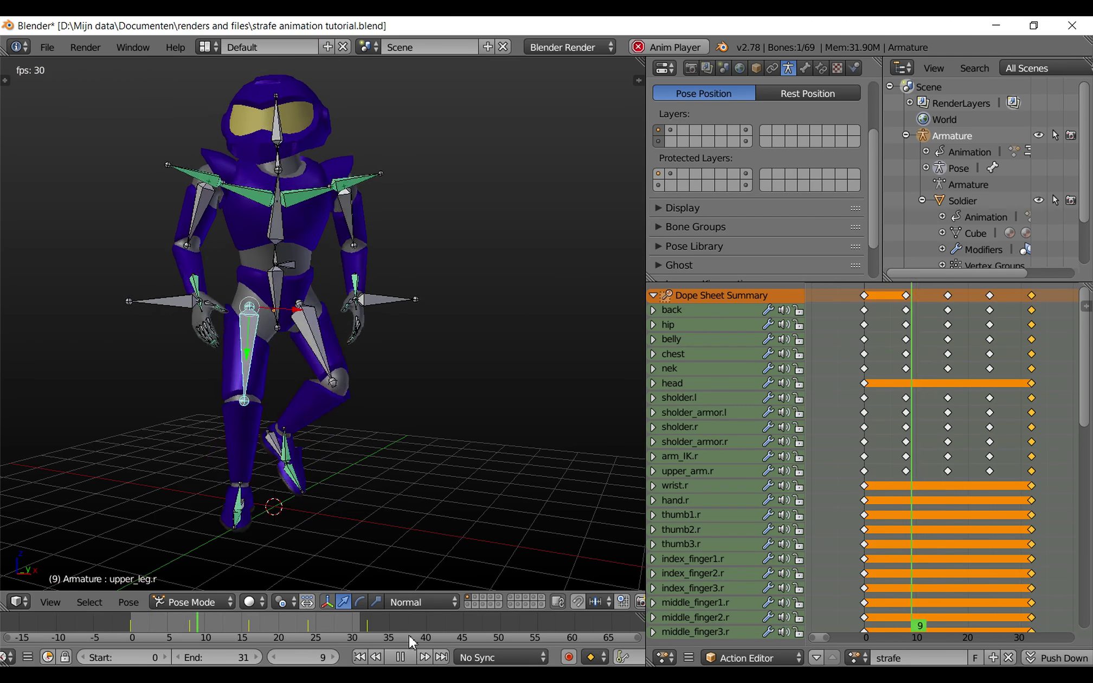